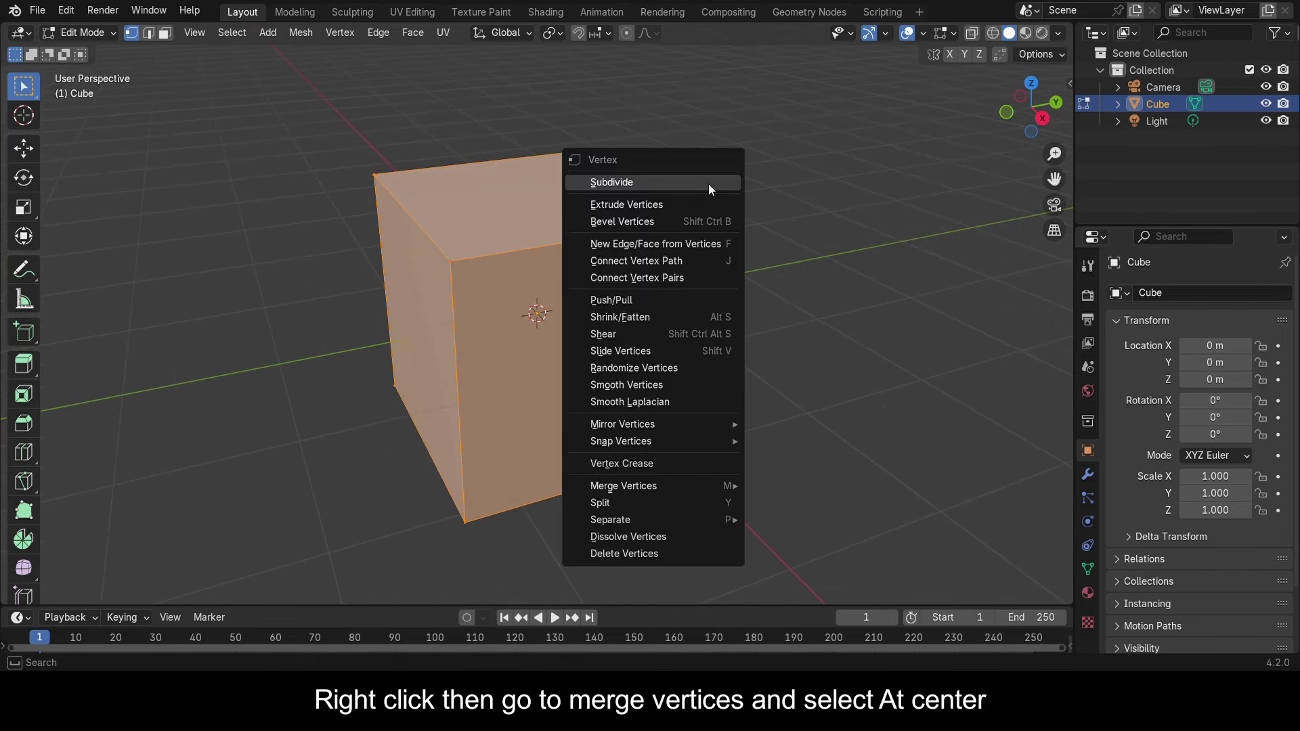
Merge all of the cube's selected vertices at the center into a single point
mouse_move(648, 489)
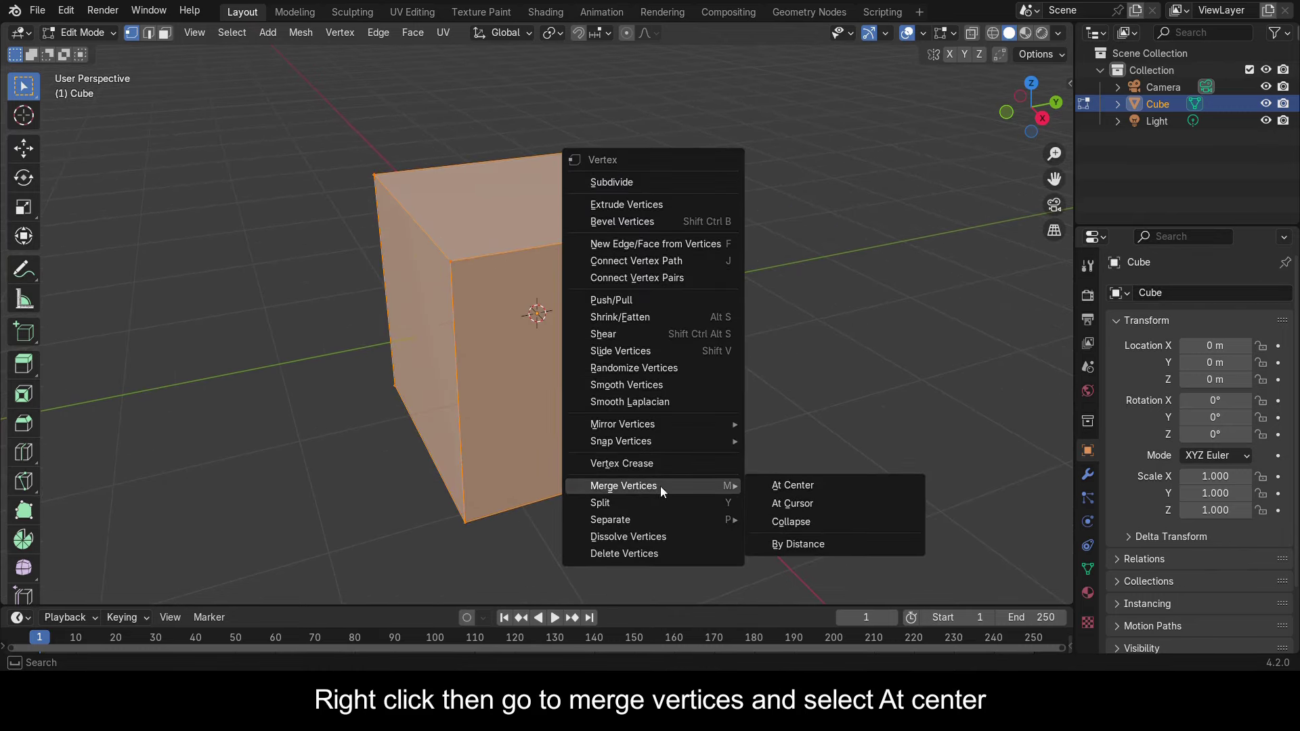
left_click(827, 488)
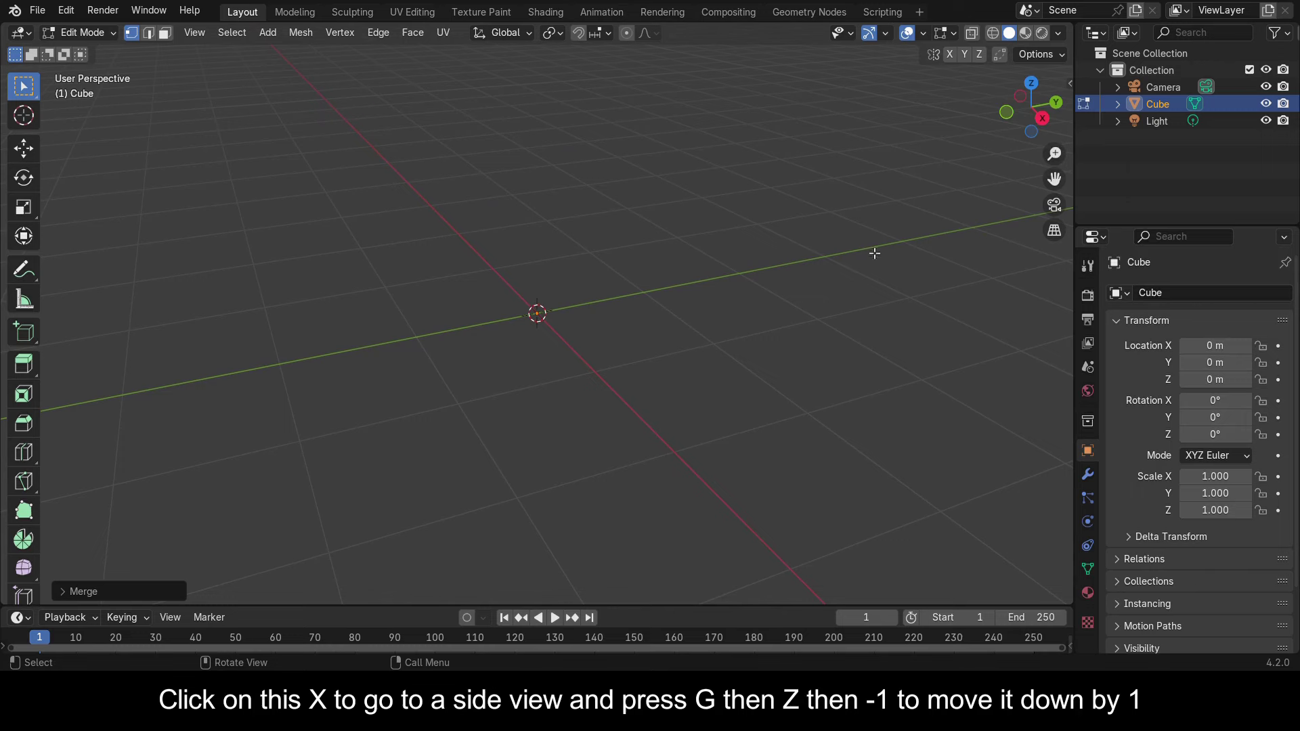
In side view, lower the vertex 1 m, then extrude a 0.7 m base edge along Y and a 1 m side along Z
left_click(1043, 119)
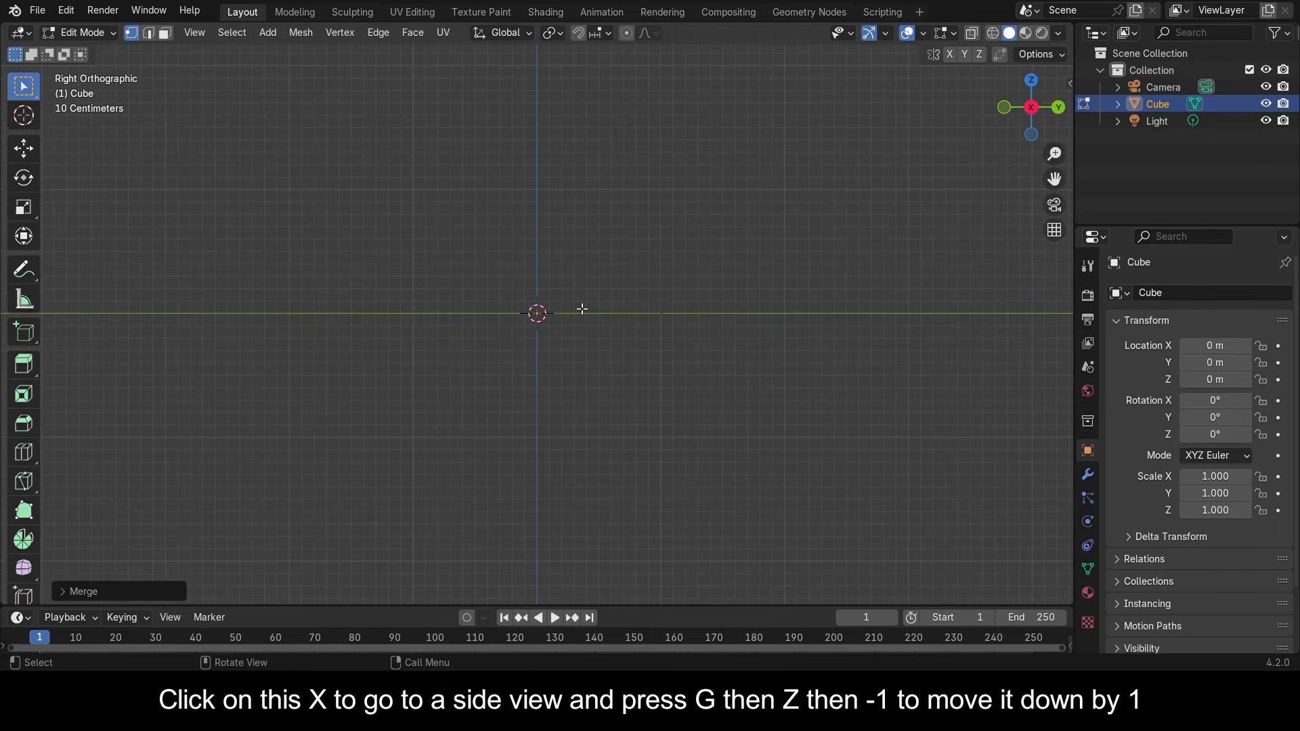
type("gz-1")
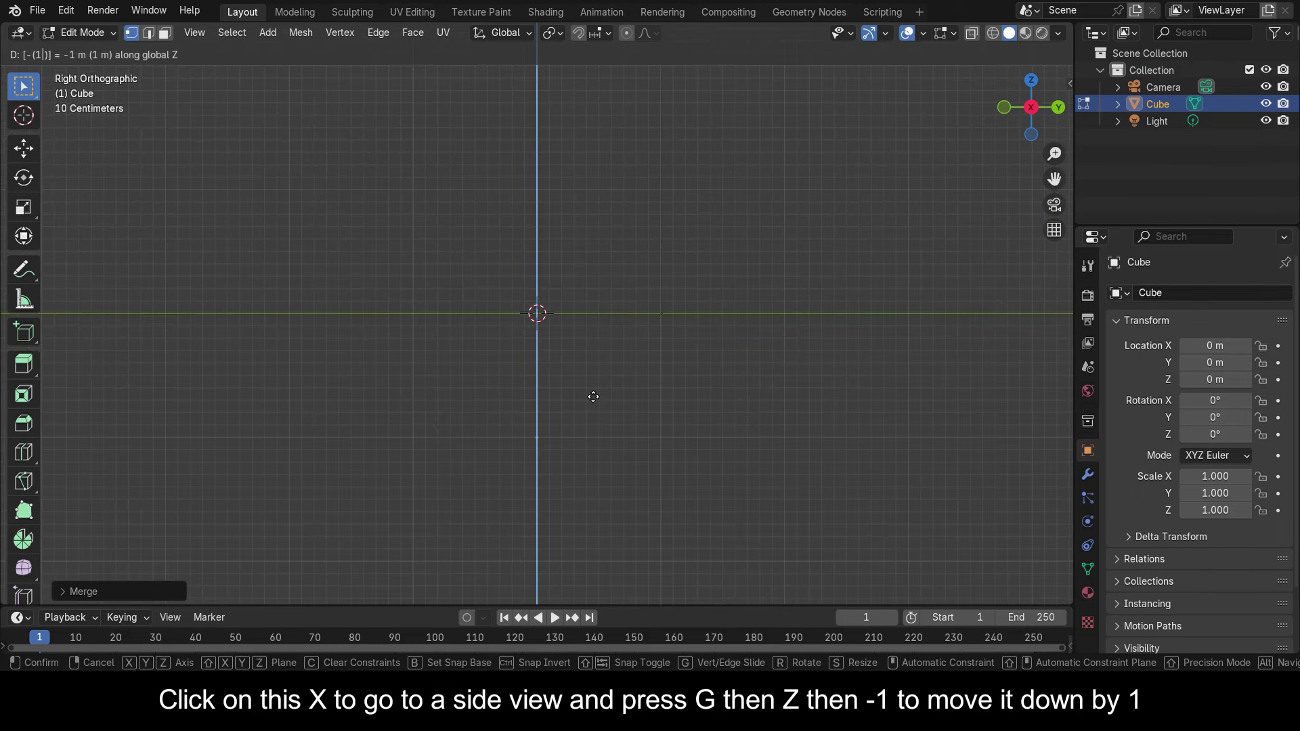
key("Return")
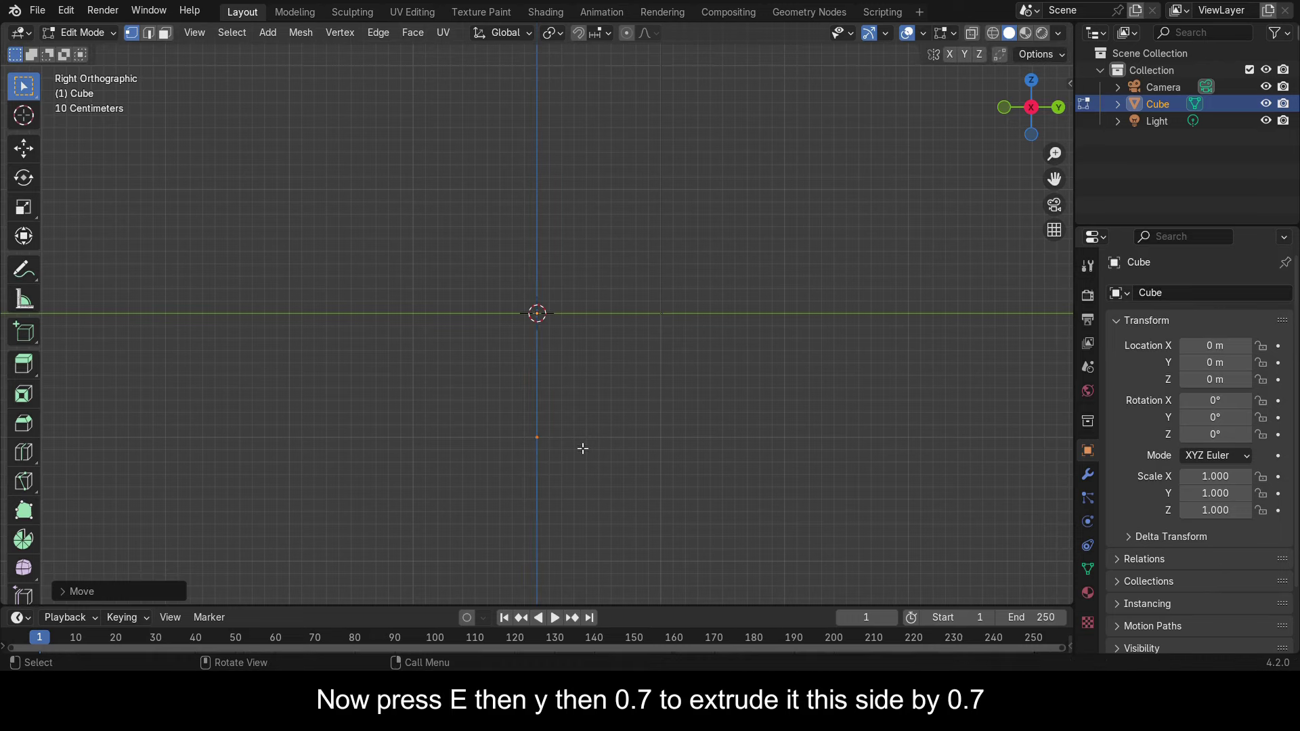
type("ey0.7")
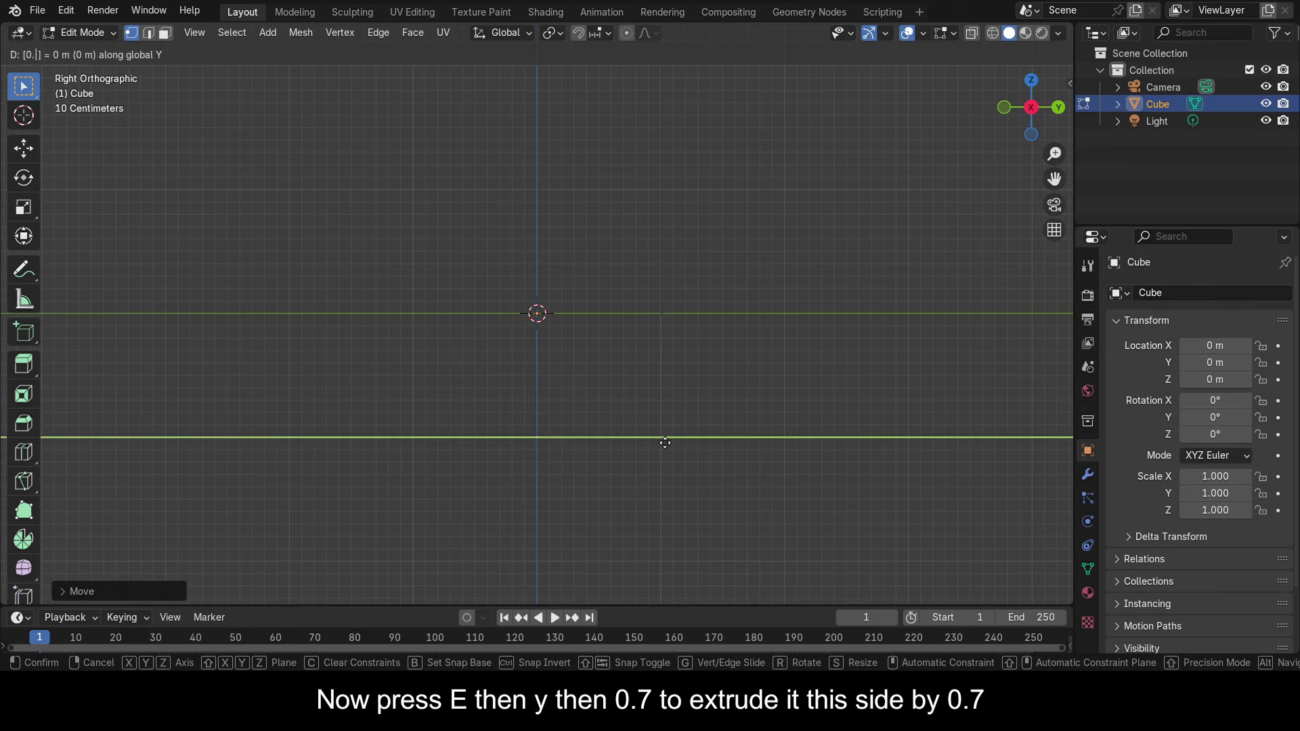
key("Return")
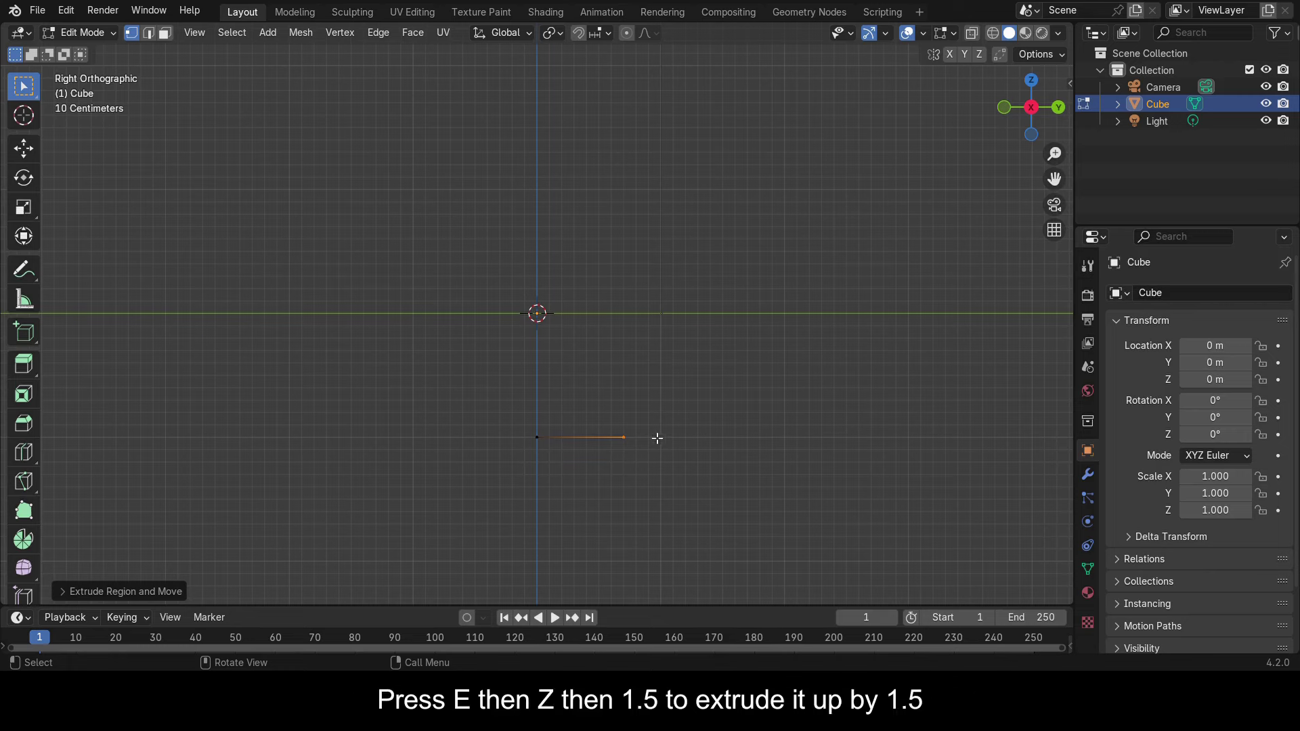
type("ez1.5")
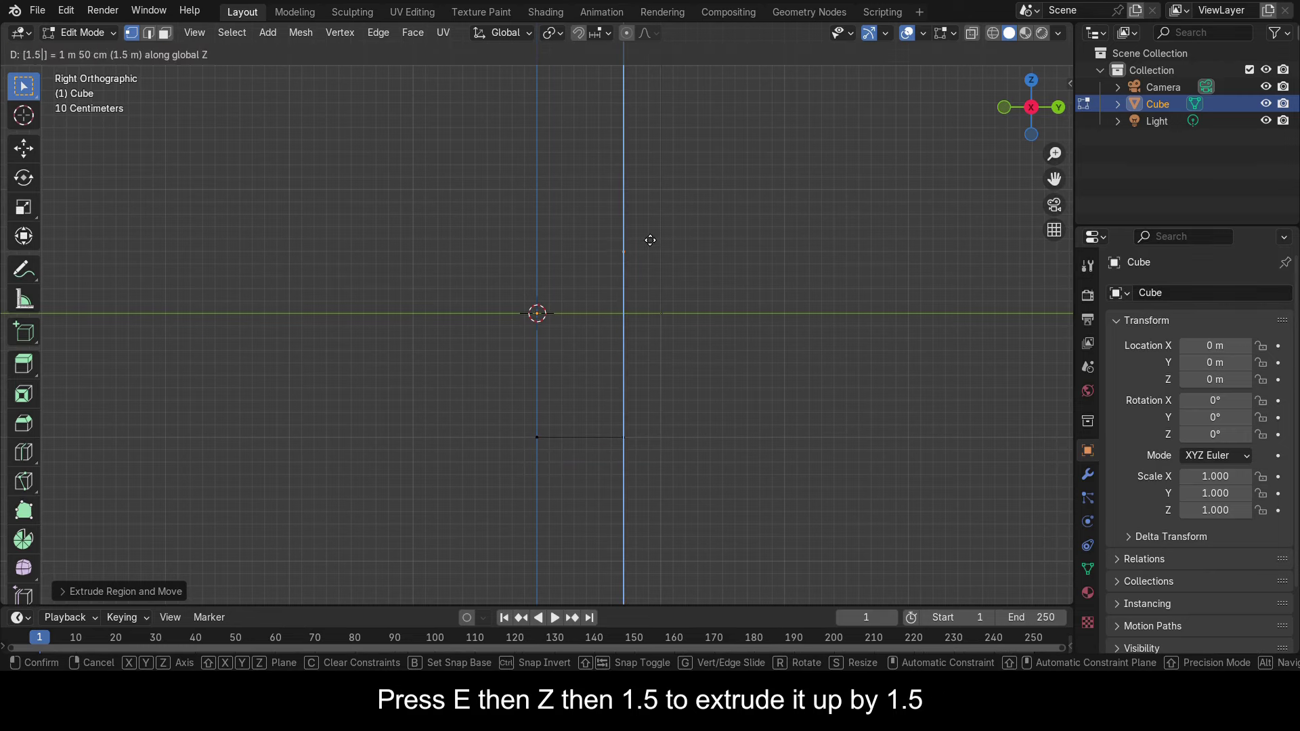
key("BackSpace")
key("Return")
Extrude a sloped shoulder vertex, then a 1 m vertical neck
middle_click_drag(789, 212, 786, 397, "shift")
key("e")
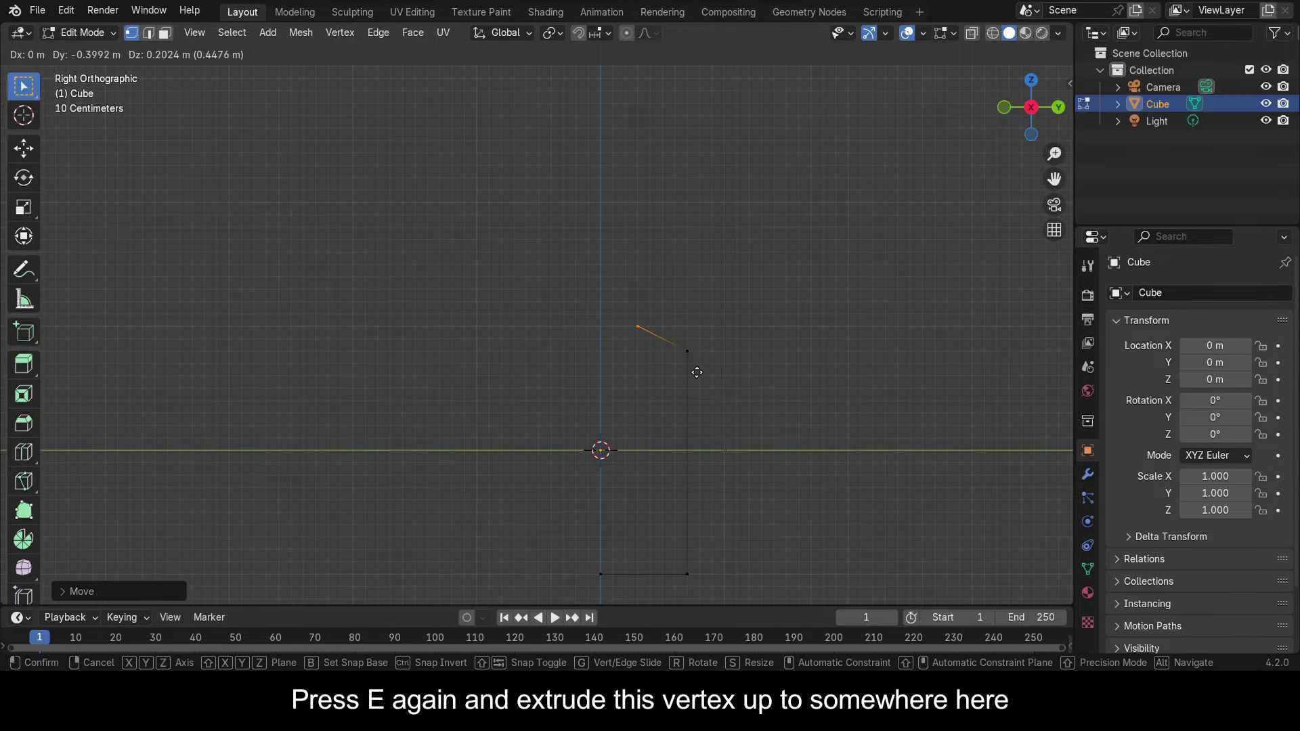
left_click(697, 372)
middle_click_drag(701, 354, 740, 409, "shift")
key("e")
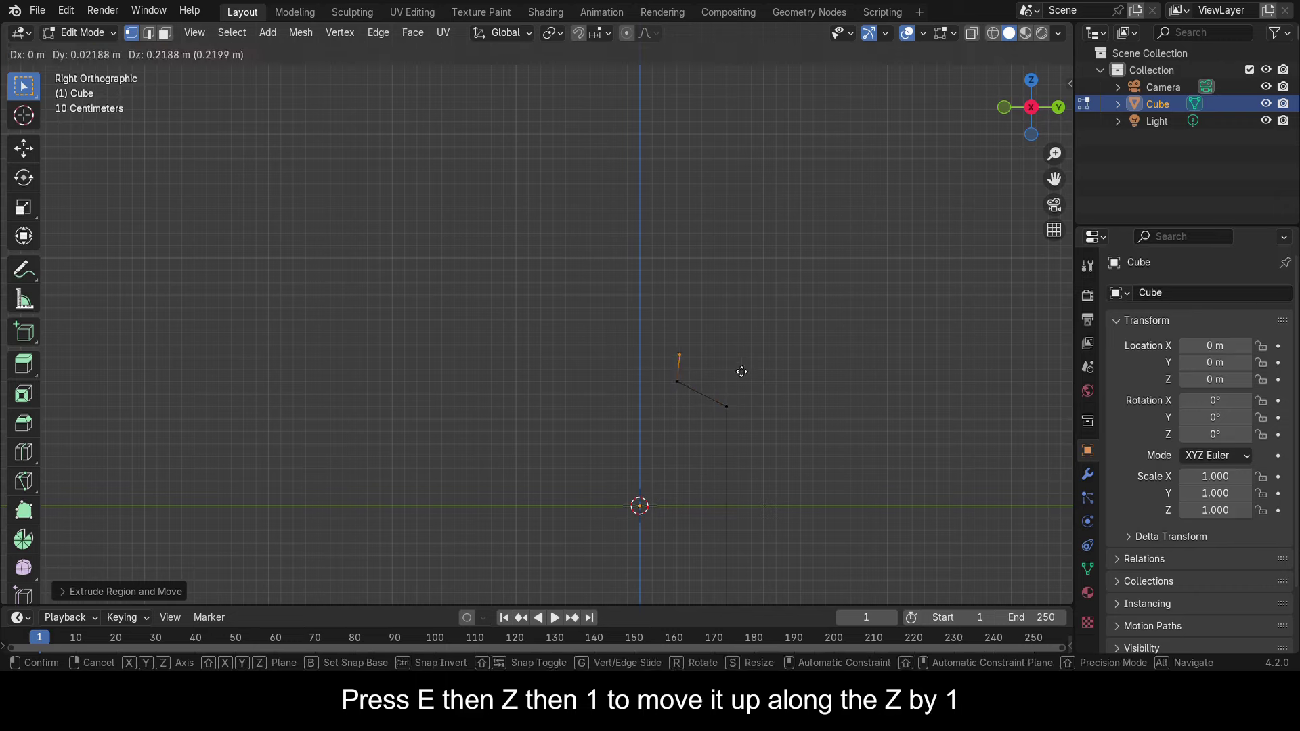
key("z")
key("1")
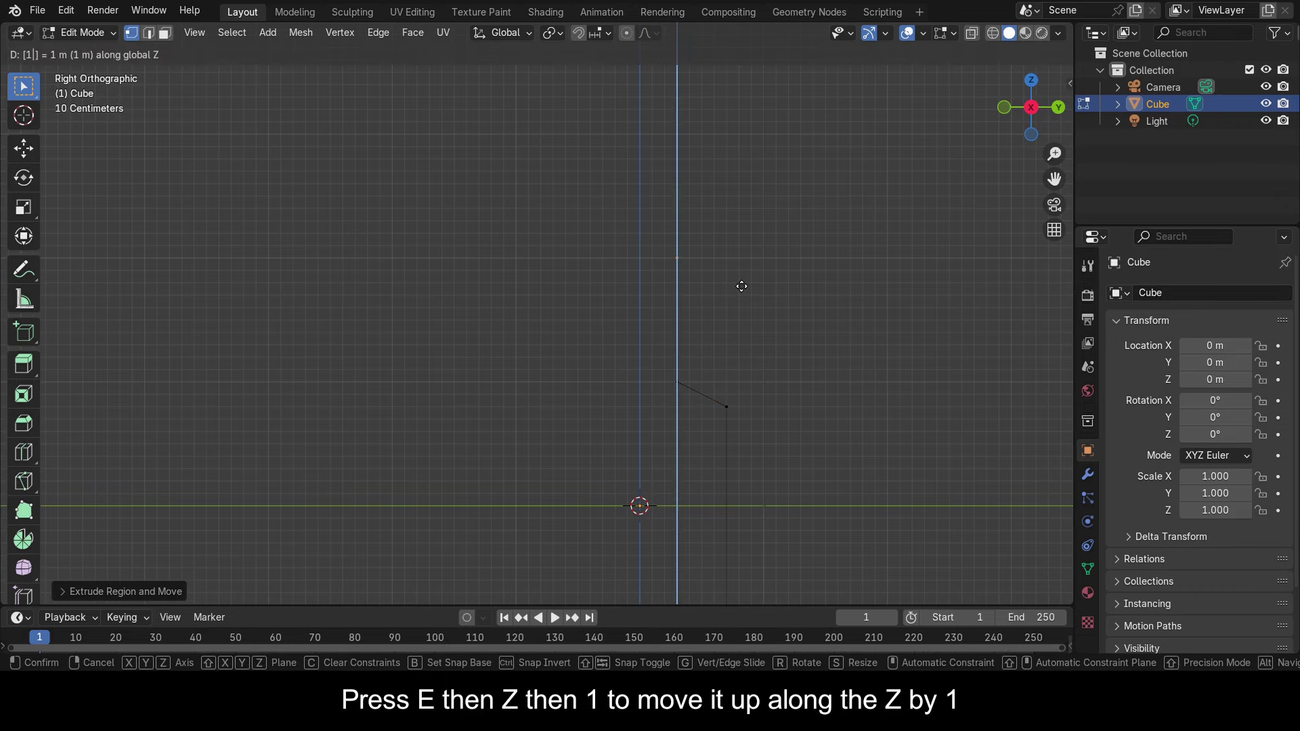
key("Return")
Extrude a short 0.05 m segment on top of the neck
scroll(761, 363, "down", 2)
scroll(701, 414, "up", 5)
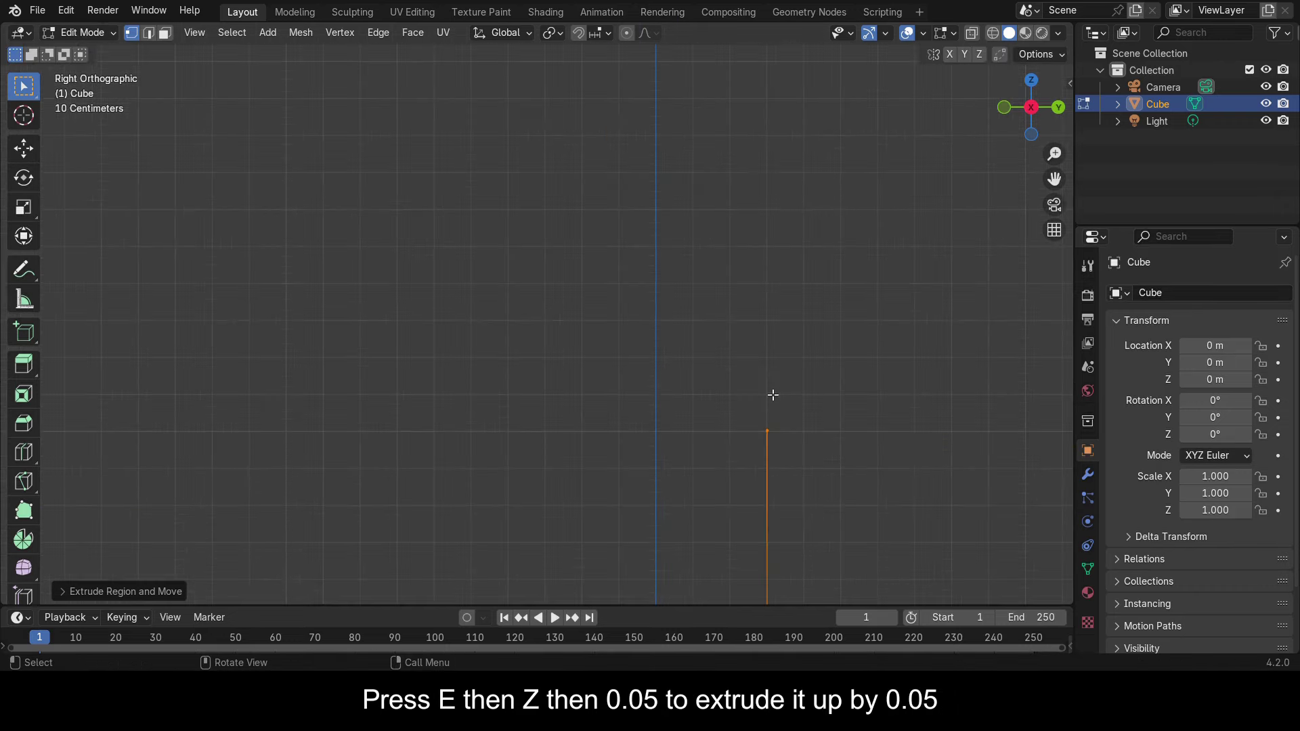
scroll(700, 413, "up", 1)
type("ez0.05")
key("Return")
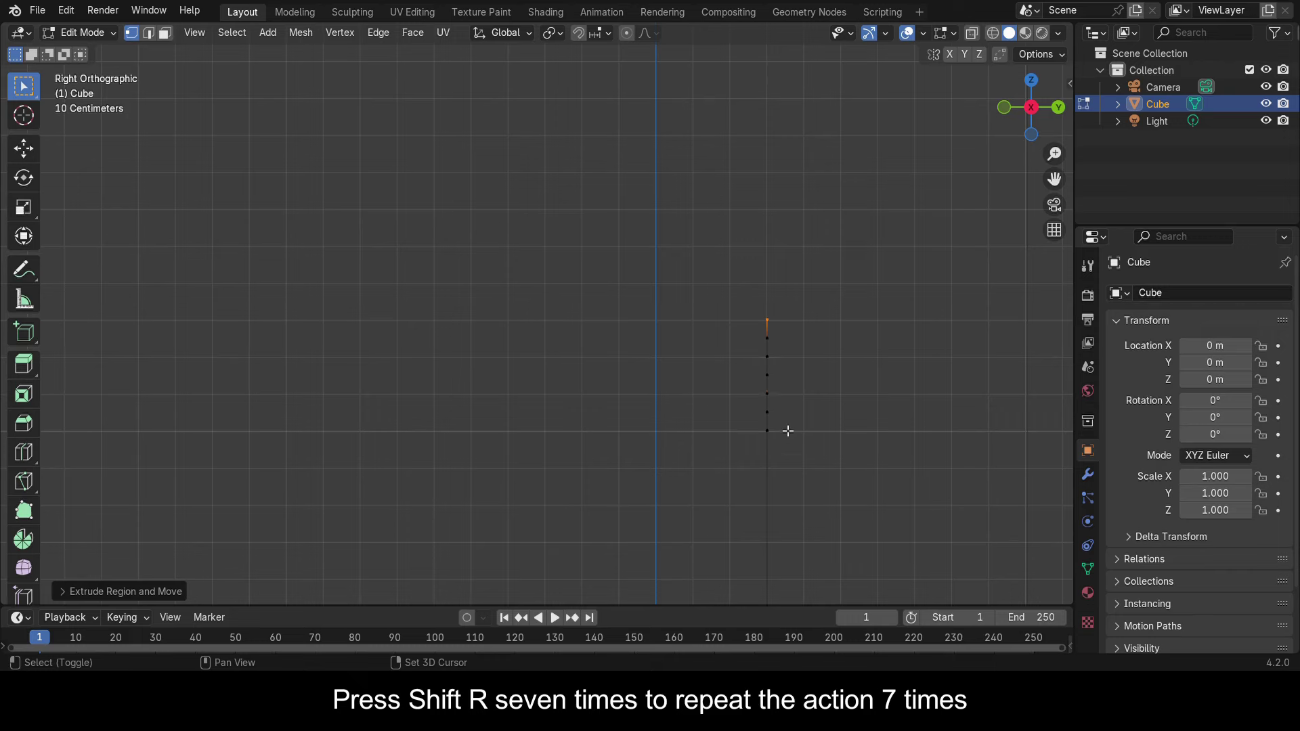
Shift four alternate neck vertices sideways along Y to form zigzag thread ridges
left_click(772, 303)
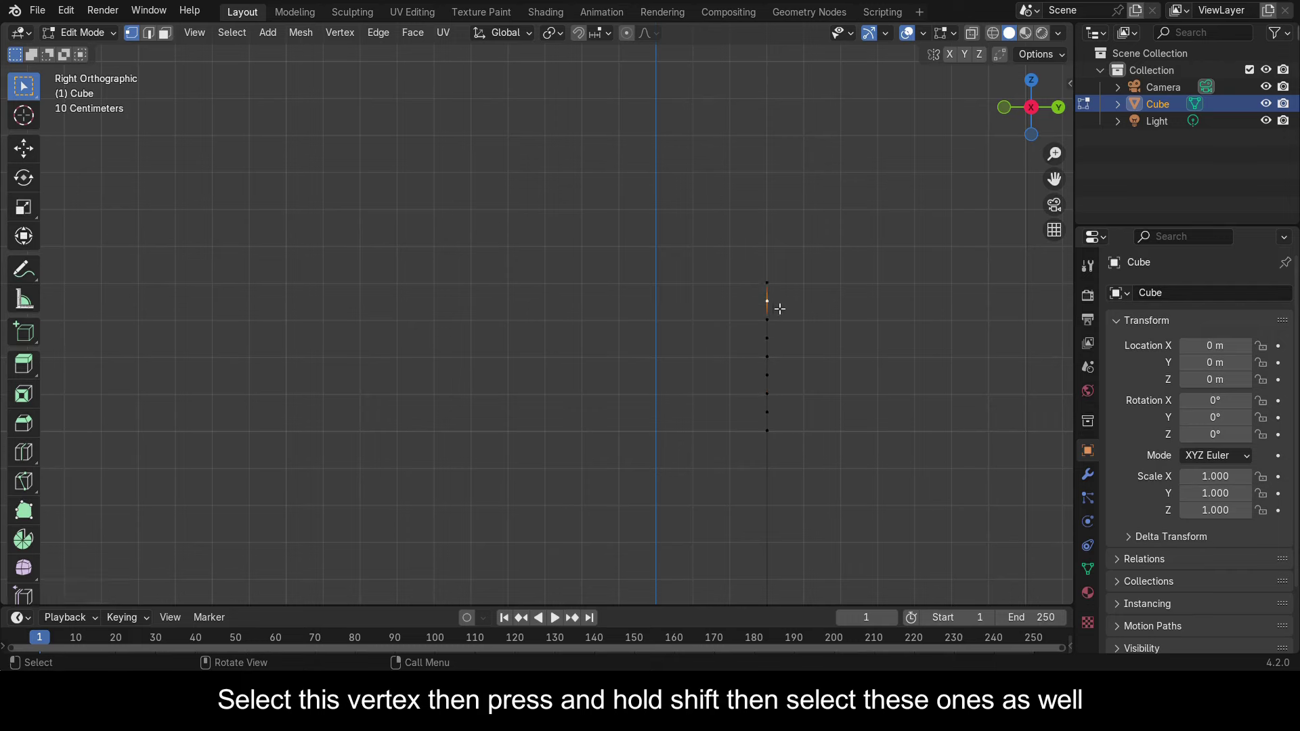
left_click(772, 343, "shift")
left_click(772, 378, "shift")
left_click(771, 412, "shift")
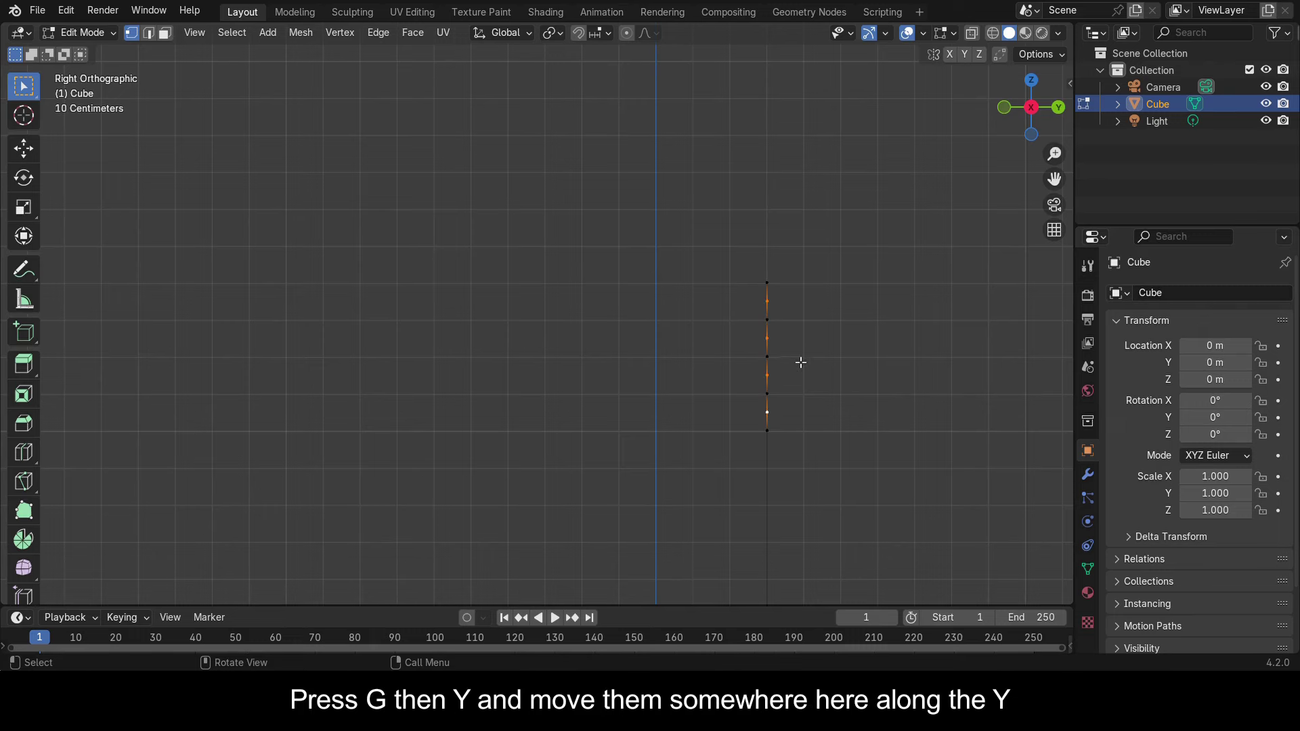
key("g")
key("y")
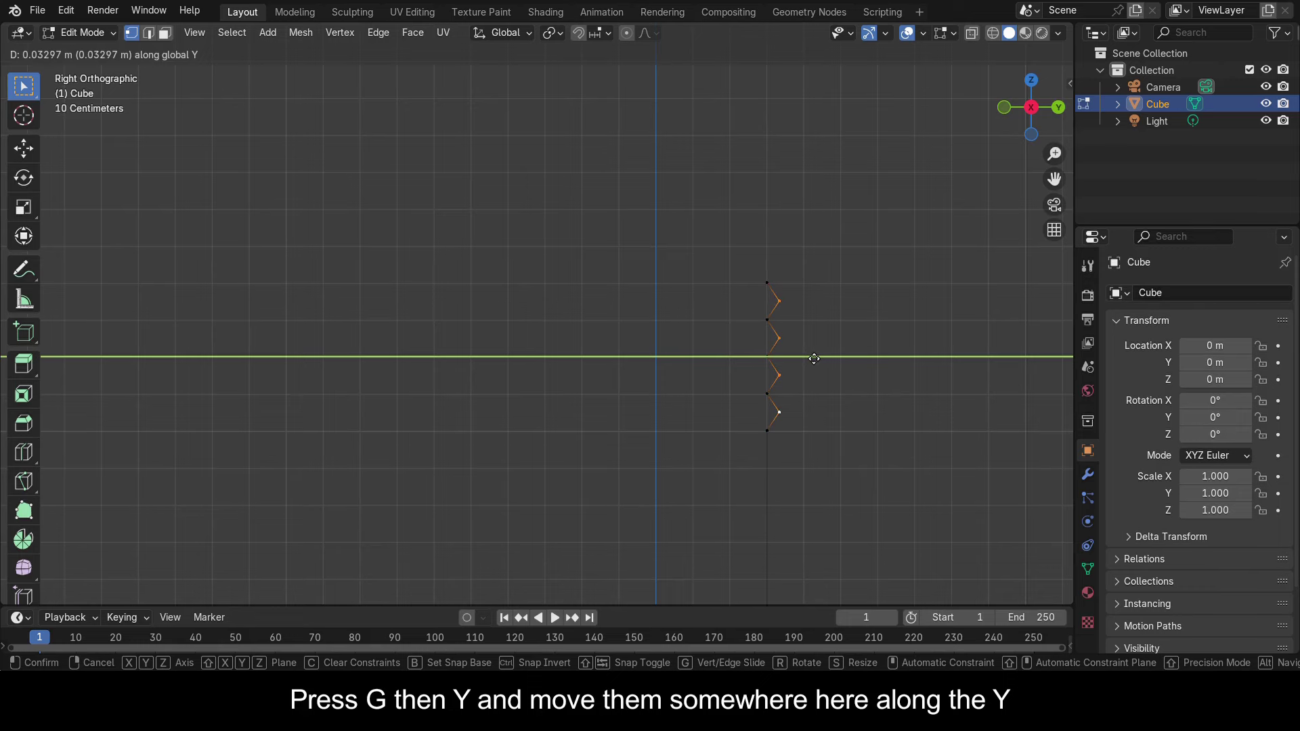
left_click(813, 358)
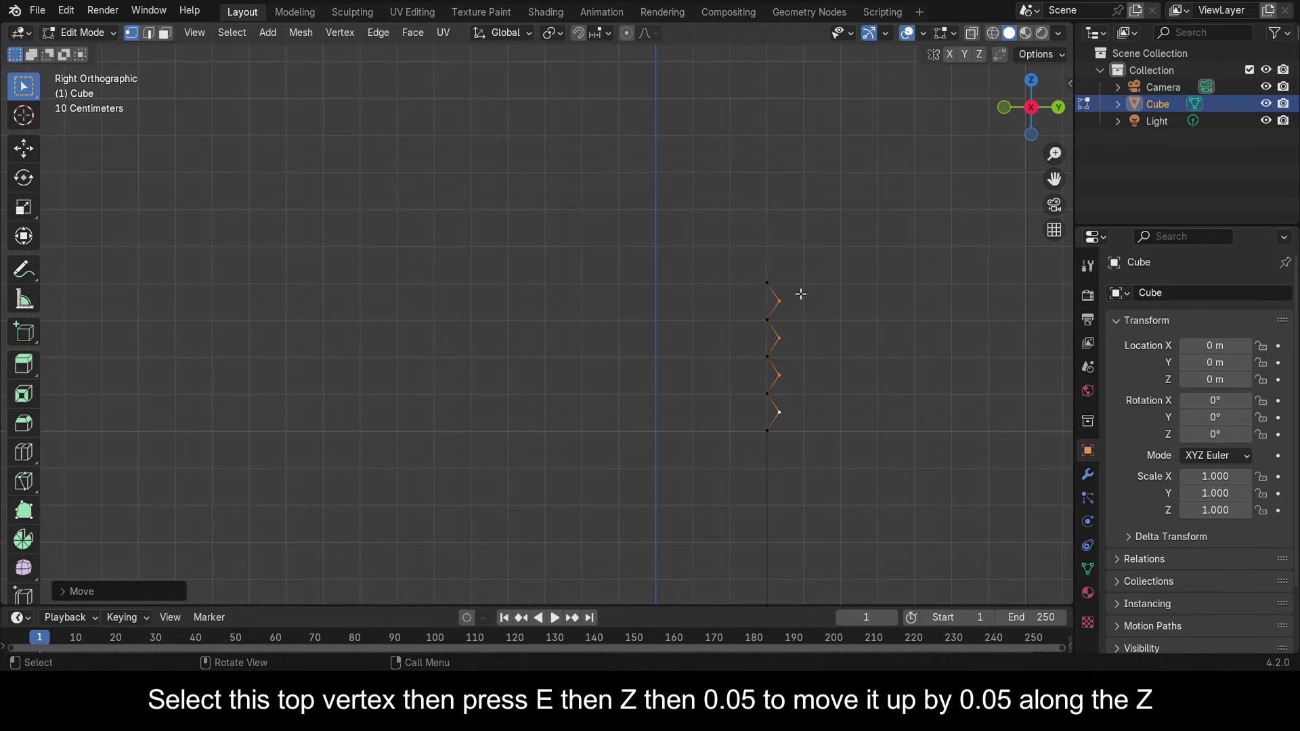
Extrude the top neck vertex another 0.05 m upward
left_click(773, 285)
type("ez0.05")
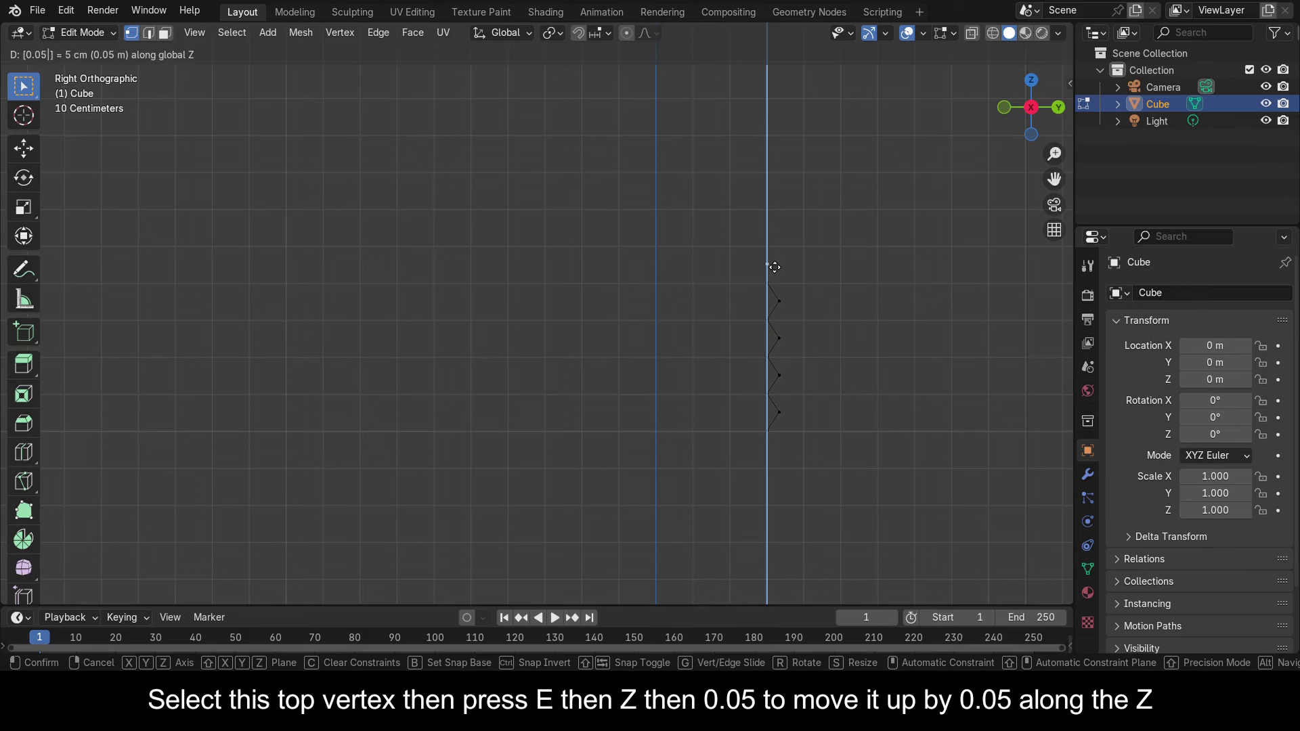
key("Return")
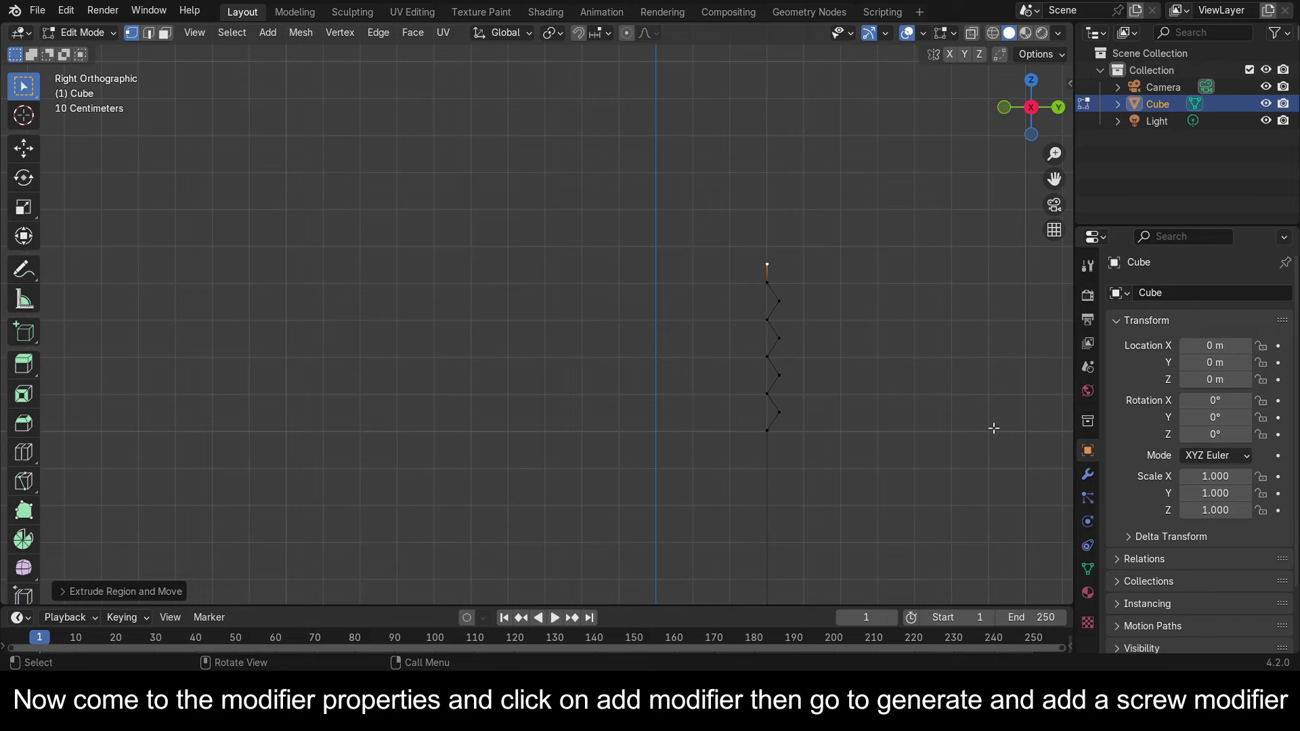
Add a Screw modifier that revolves the profile 360° around Z into a bottle
left_click(1087, 474)
left_click(1200, 296)
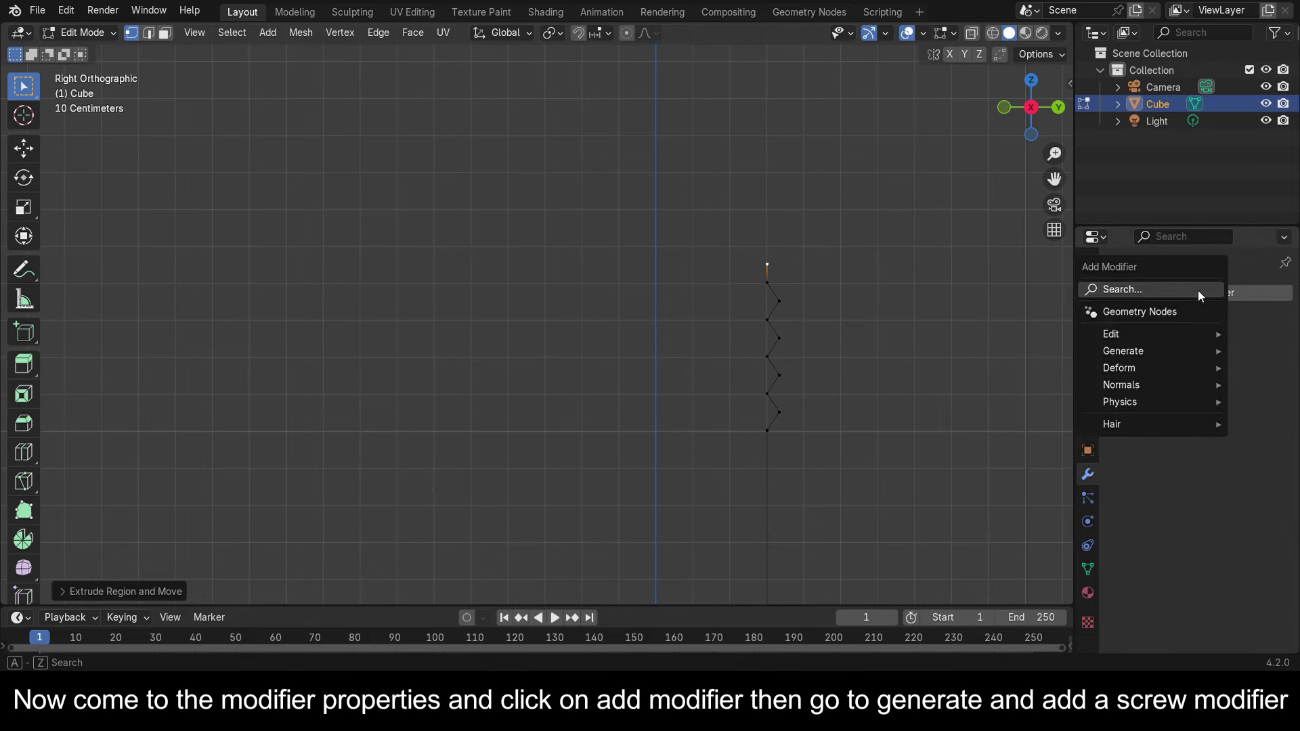
mouse_move(1184, 351)
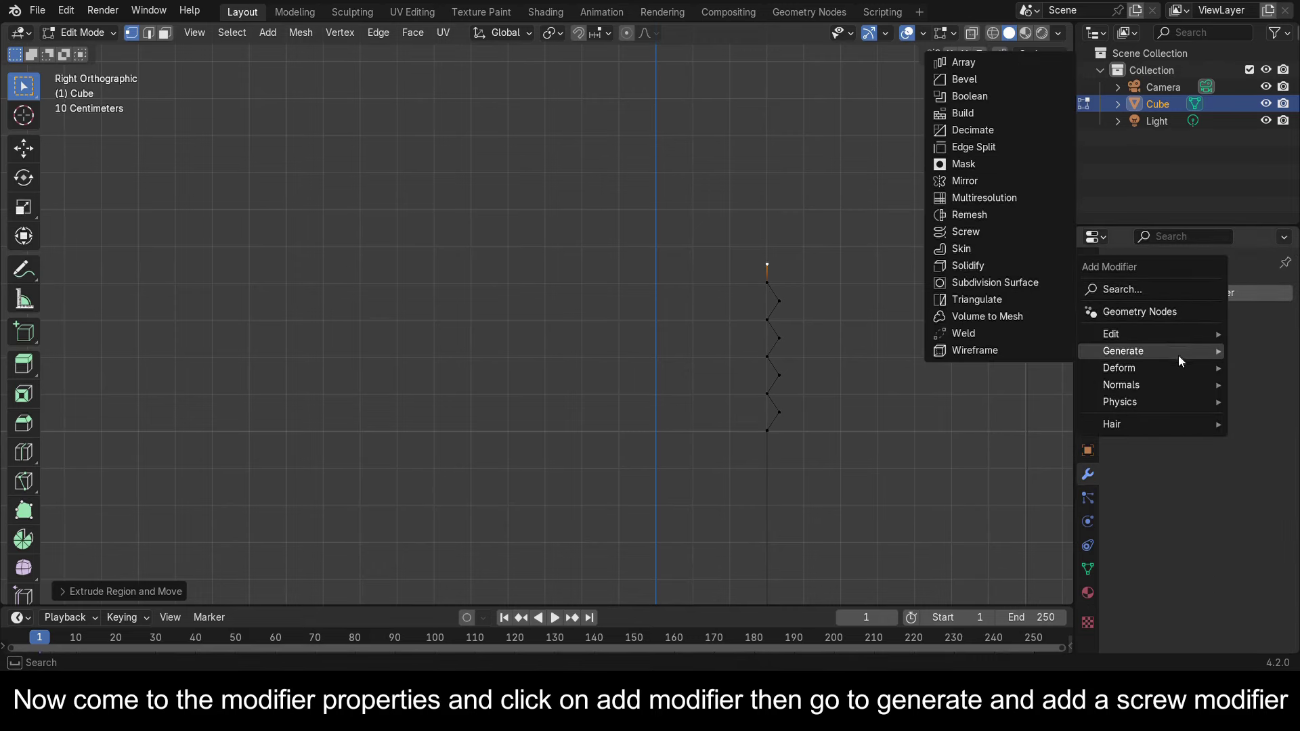
left_click(966, 232)
left_click_drag(1054, 178, 1054, 7)
scroll(704, 473, "up", 1)
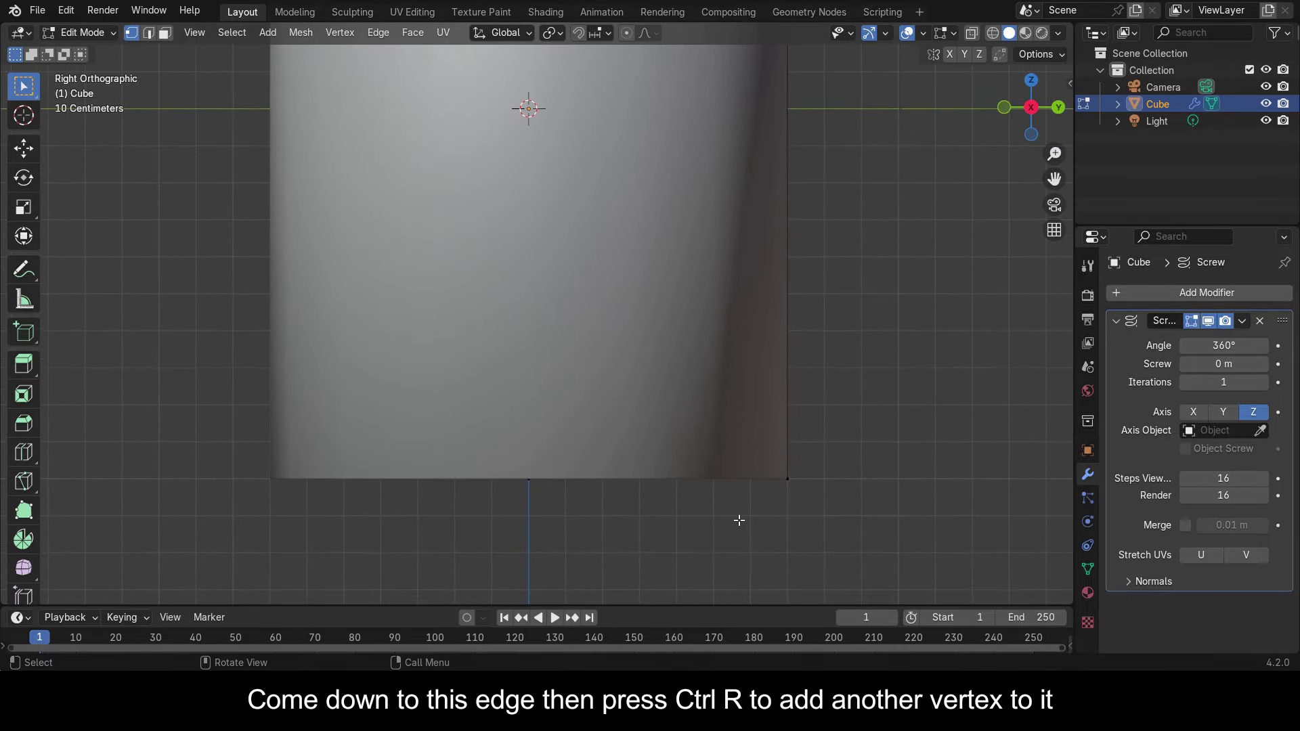
Loop-cut the base edge to add a vertex and slide it along Y
key("ctrl+r")
left_click(729, 489)
right_click(728, 489)
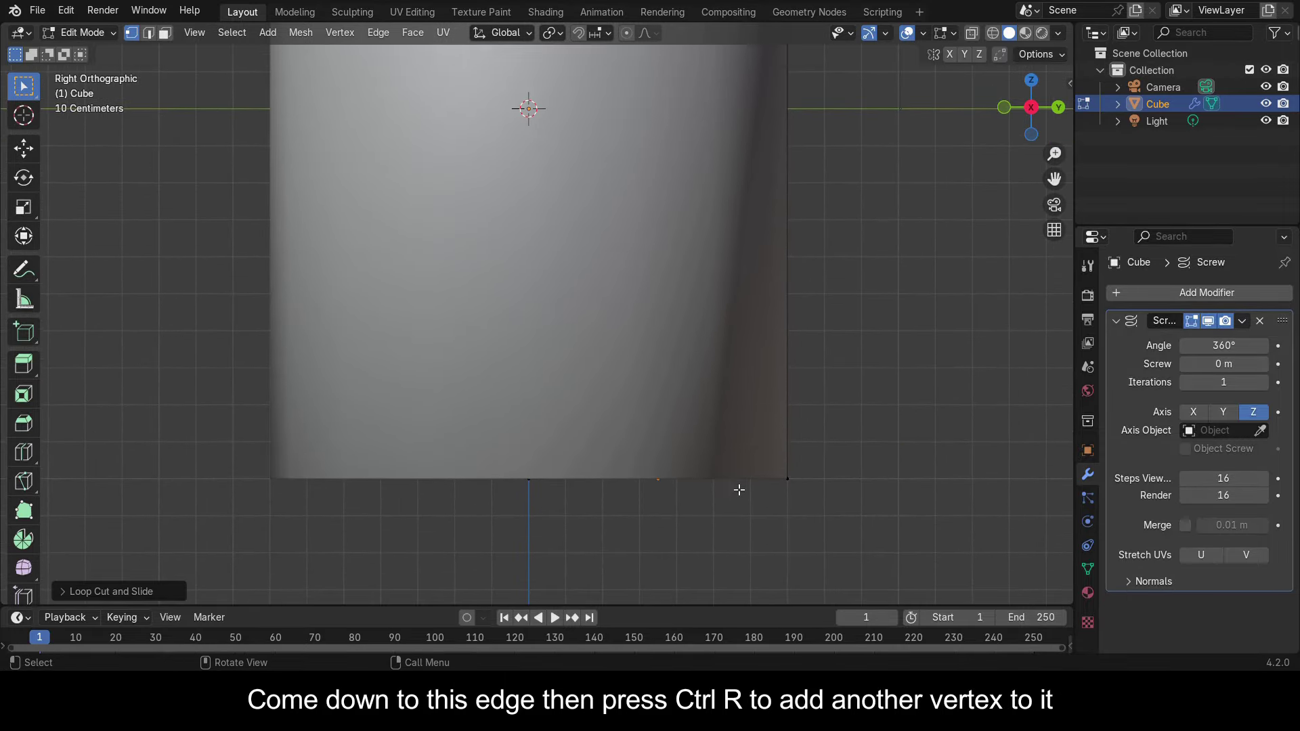
key("g")
key("y")
left_click(742, 517)
middle_click_drag(745, 517, 593, 591)
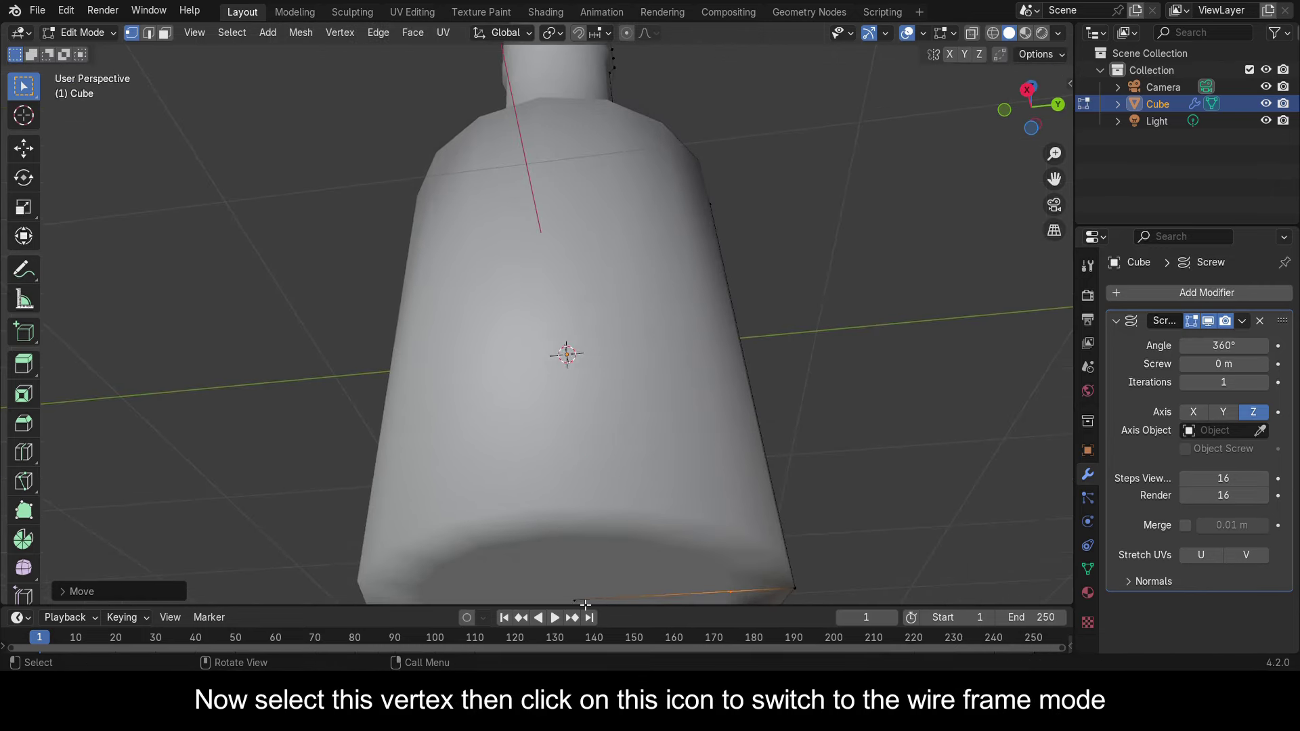
Raise the bottom centre vertex 0.1 m along Z in wireframe, then return to solid shading
left_click(583, 603)
left_click(1028, 91)
left_click(991, 34)
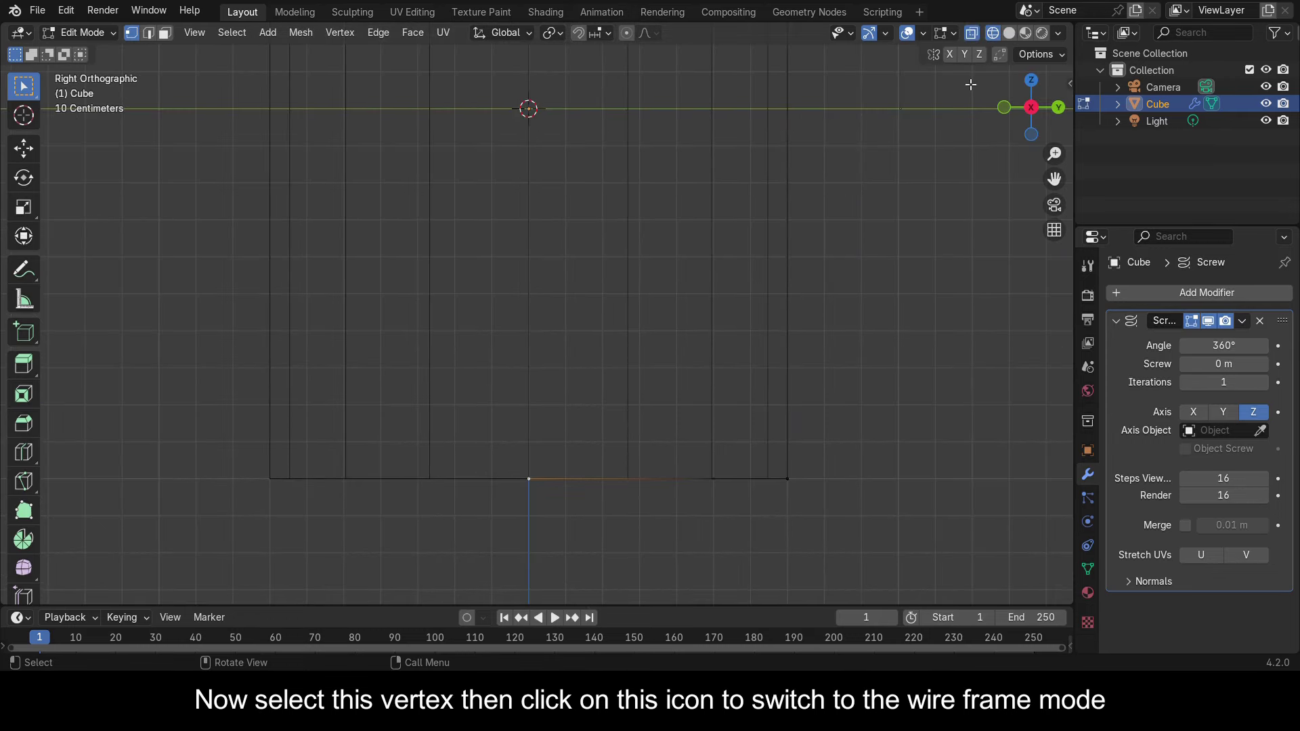
key("g")
type("z0.1")
key("Return")
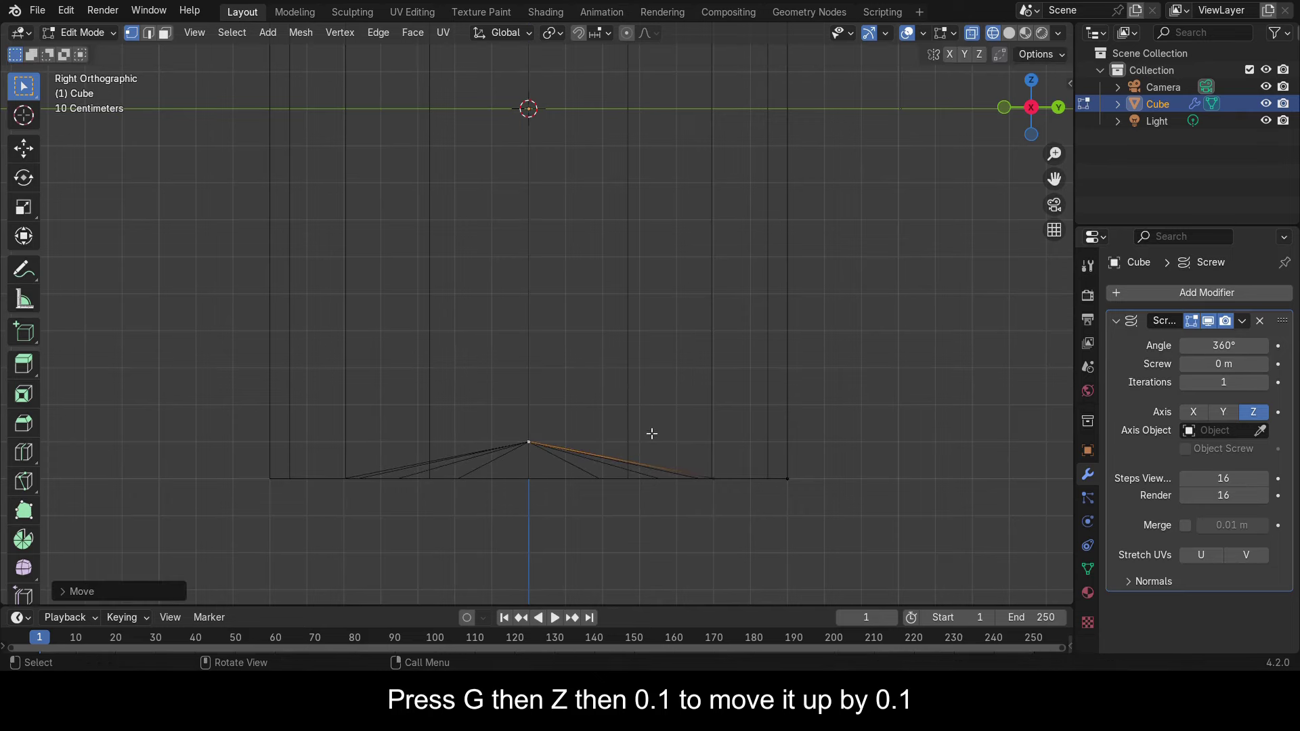
middle_click_drag(621, 481, 653, 298)
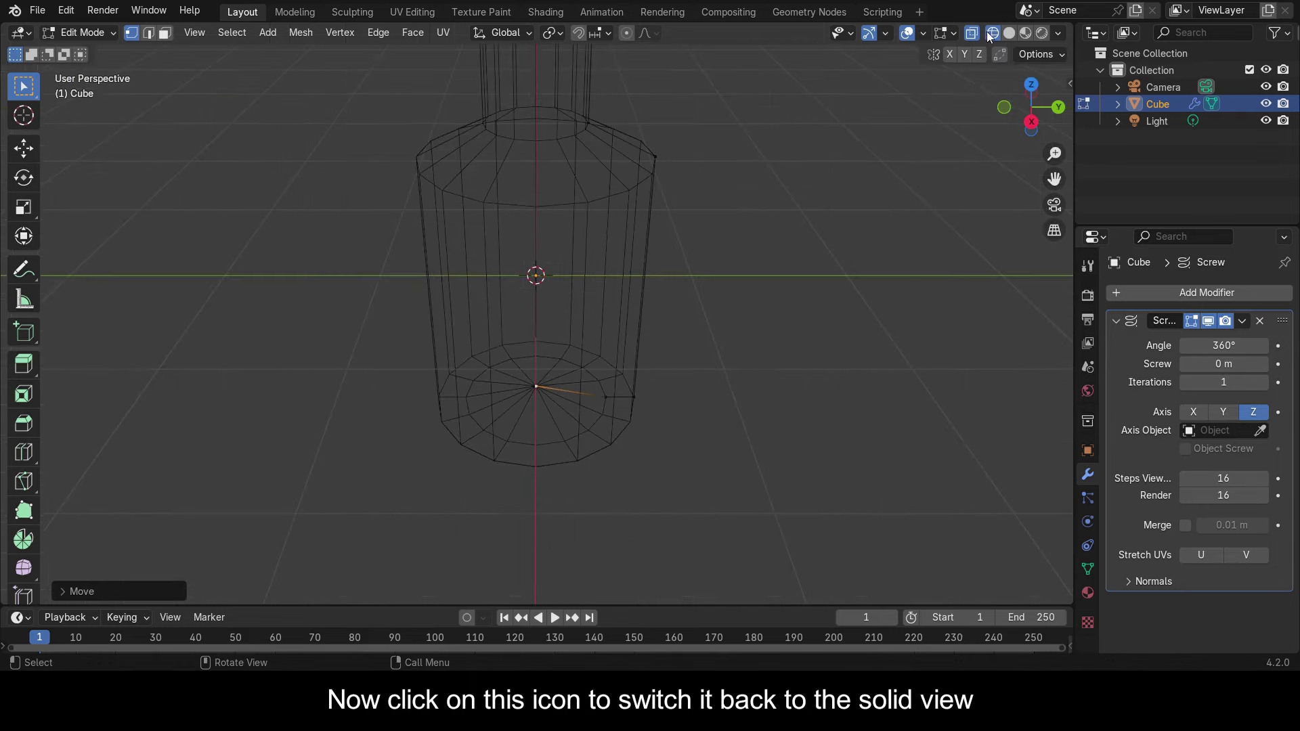
left_click(1009, 32)
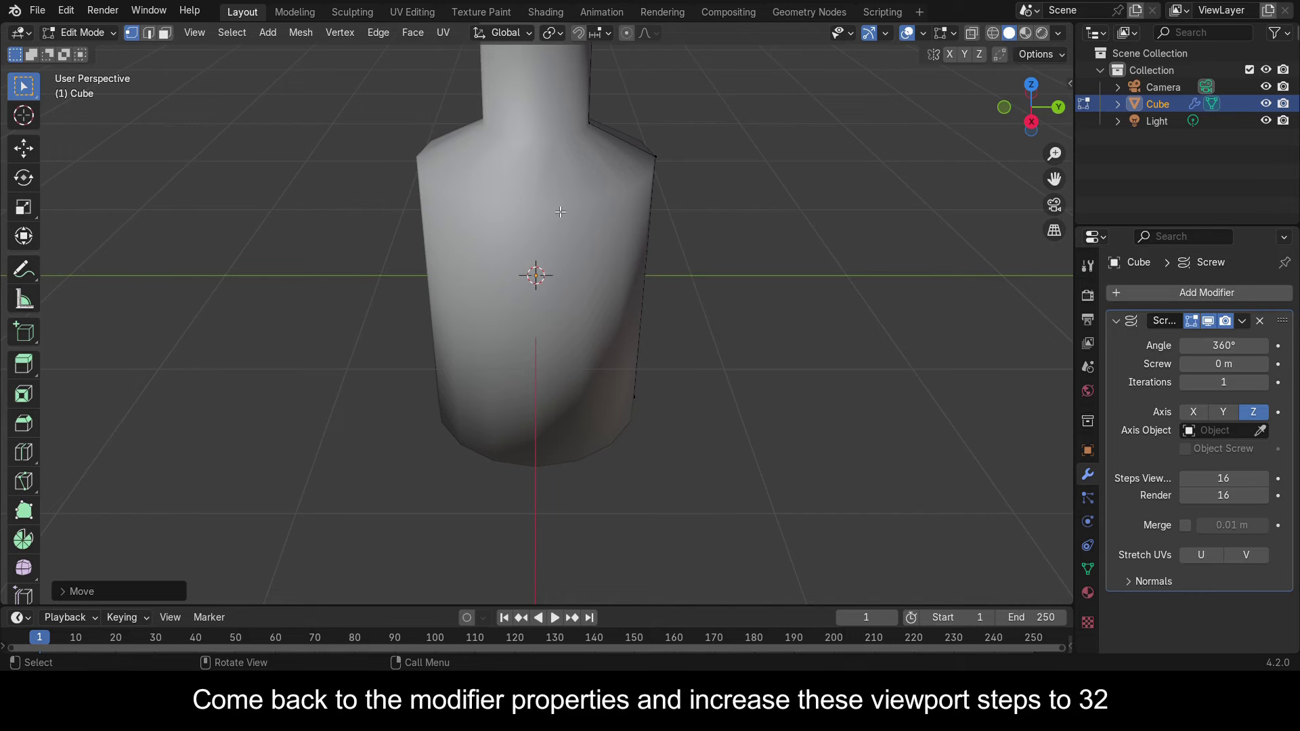
Set the Screw modifier's viewport steps to 32
left_click(1242, 482)
type("32")
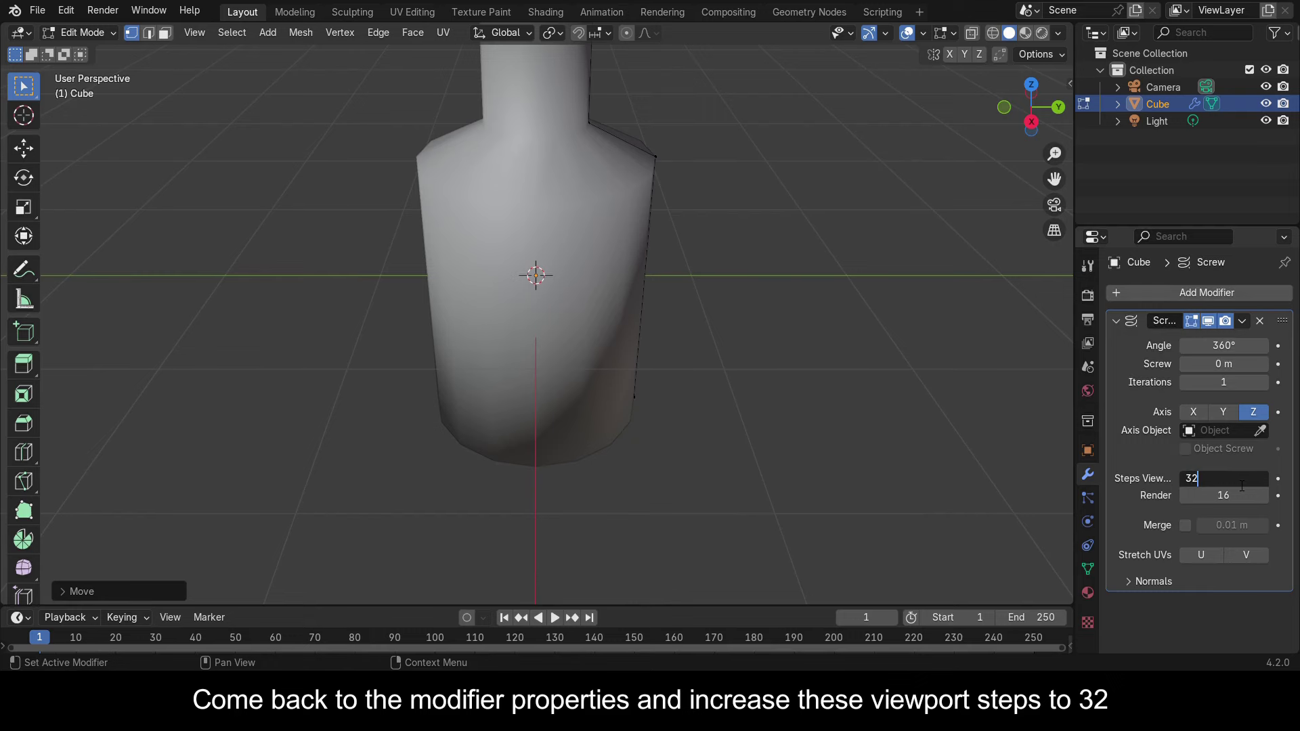
key("Return")
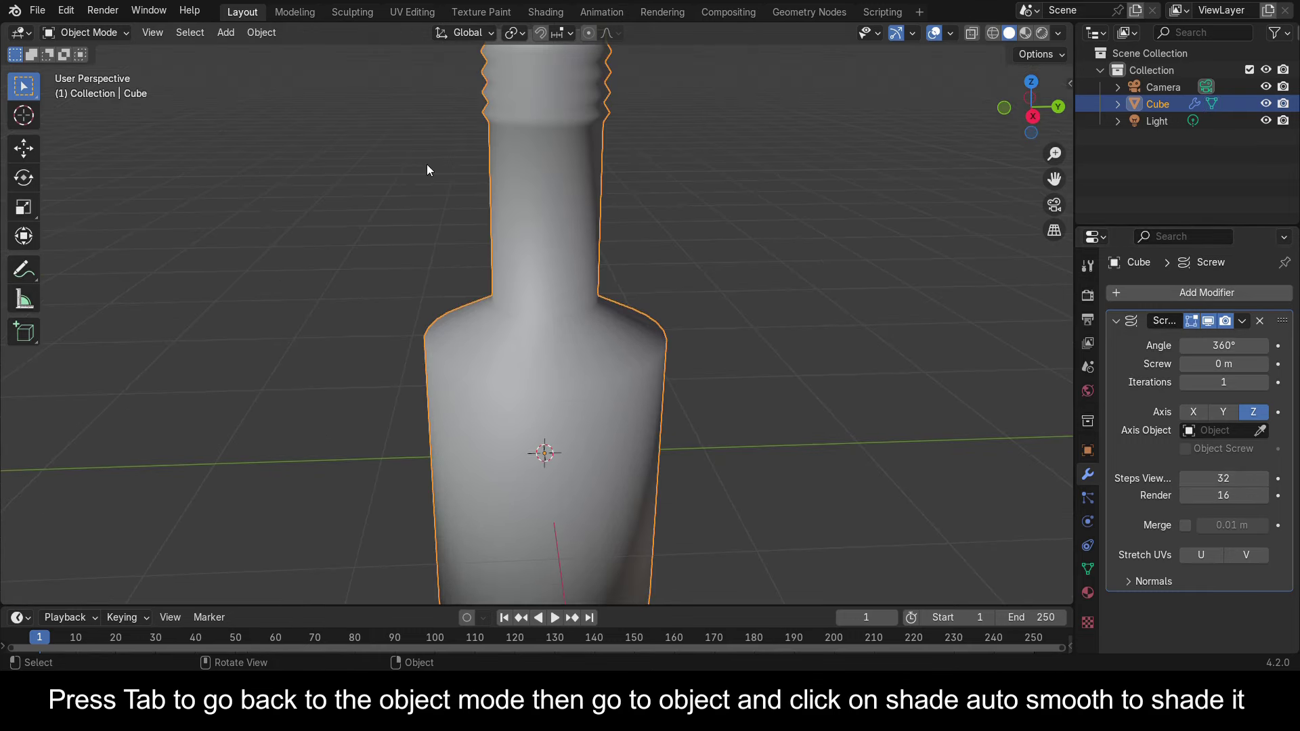
Apply Shade Auto Smooth to the bottle and enter Edit Mode
left_click(276, 32)
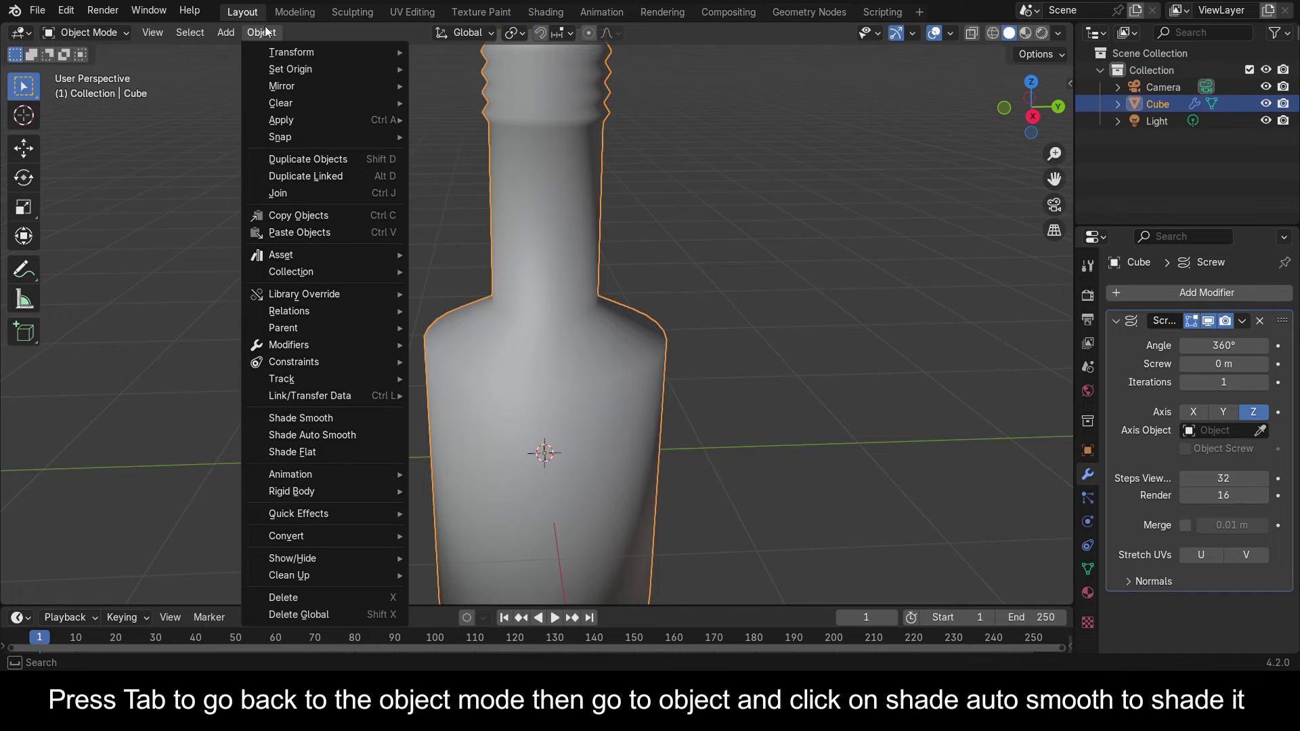
left_click(342, 435)
middle_click_drag(636, 229, 622, 49)
key("Tab")
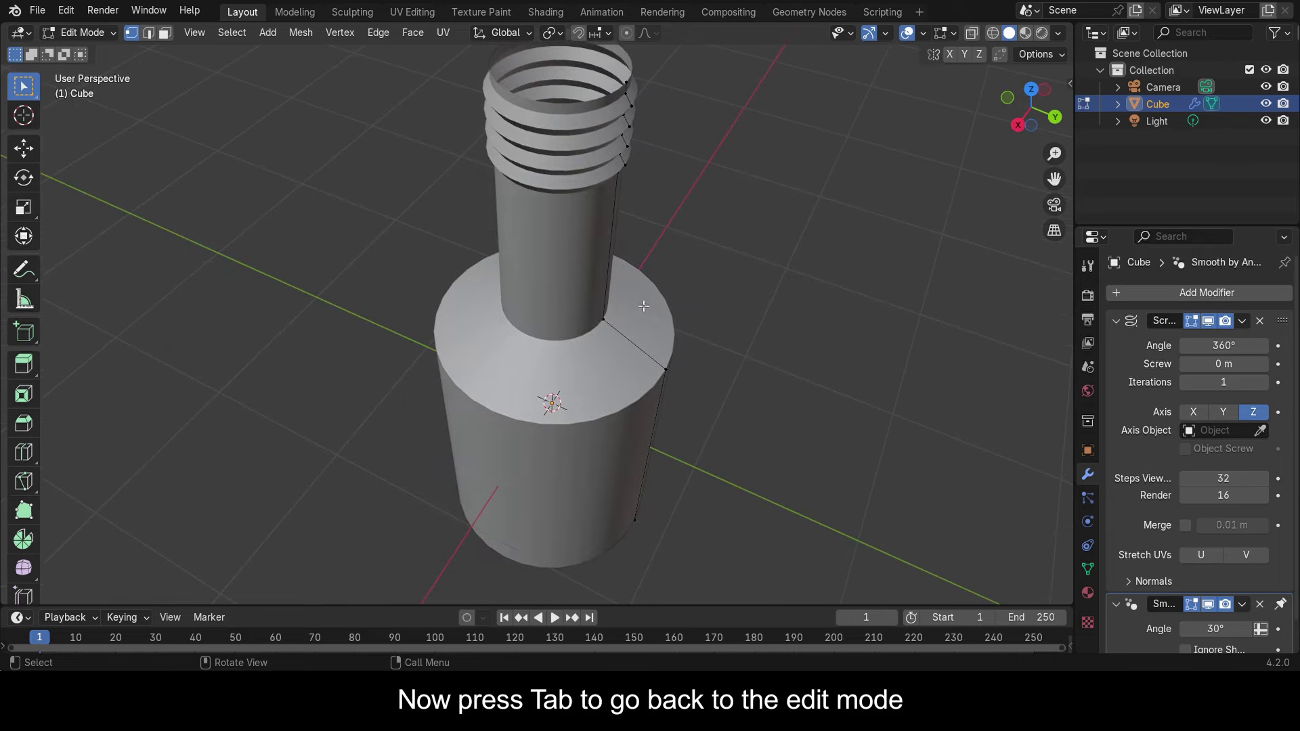
Select the thread-ridge vertices and the shoulder vertex of the profile
middle_click_drag(640, 155, 650, 90)
left_click(632, 77)
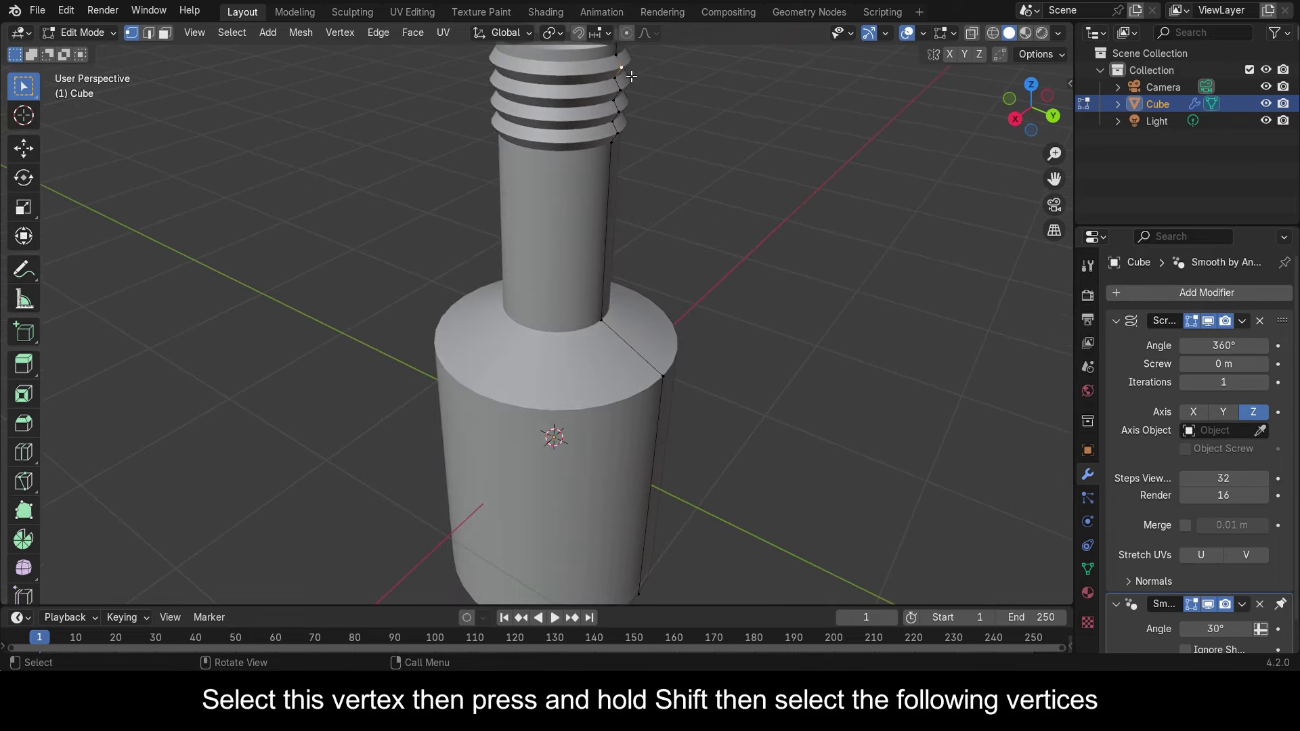
key("shift")
left_click(621, 93, "shift")
left_click(619, 114, "shift")
left_click(616, 132, "shift")
middle_click_drag(623, 134, 770, 241)
left_click(680, 337, "shift")
middle_click_drag(688, 339, 828, 506)
In Right Orthographic view, vertex-bevel the selection with a 0.0234 m offset
left_click(1027, 101)
left_click_drag(1054, 178, 1070, 193)
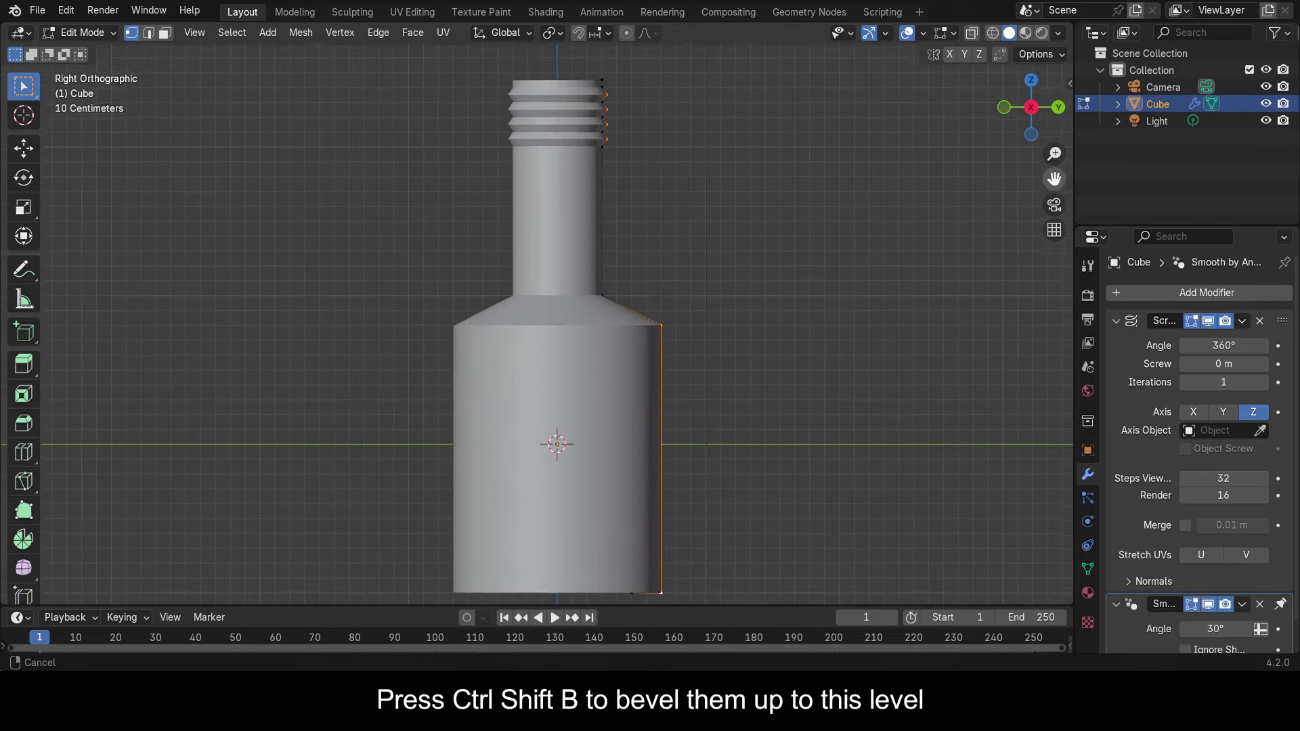
key("ctrl+shift+b")
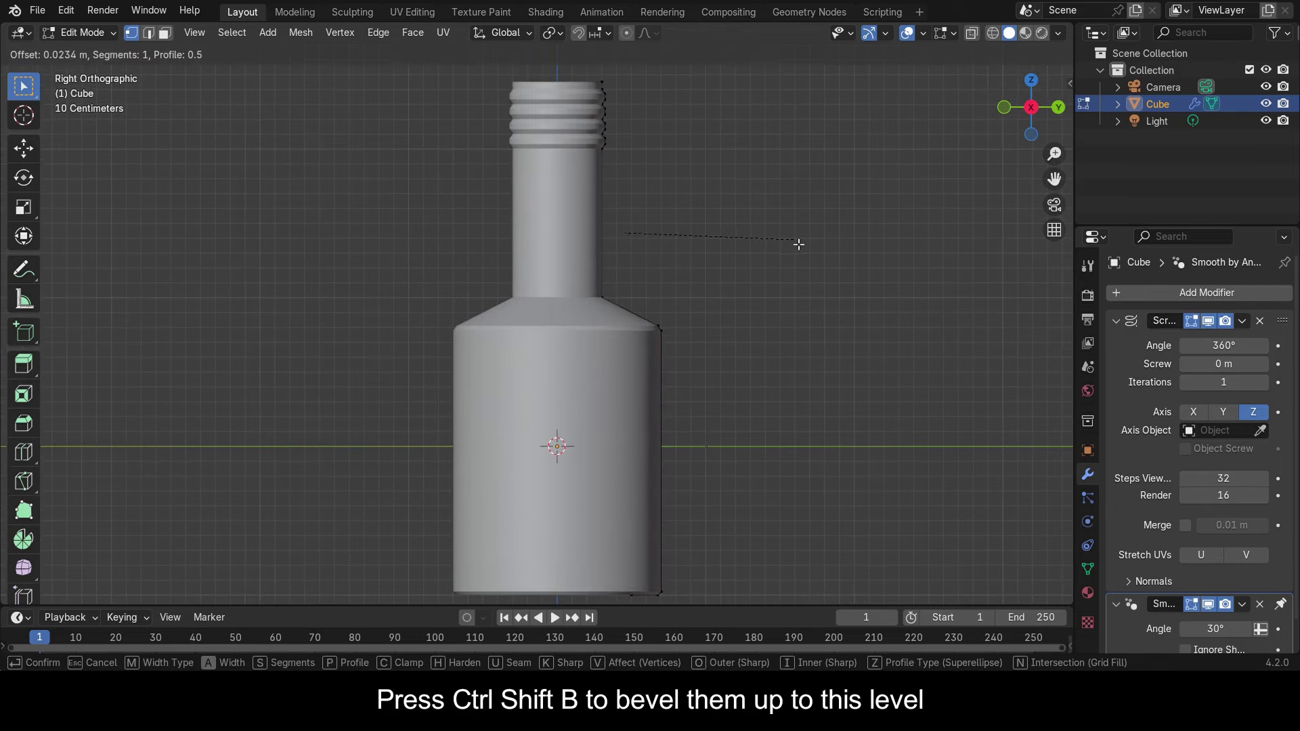
left_click(796, 244)
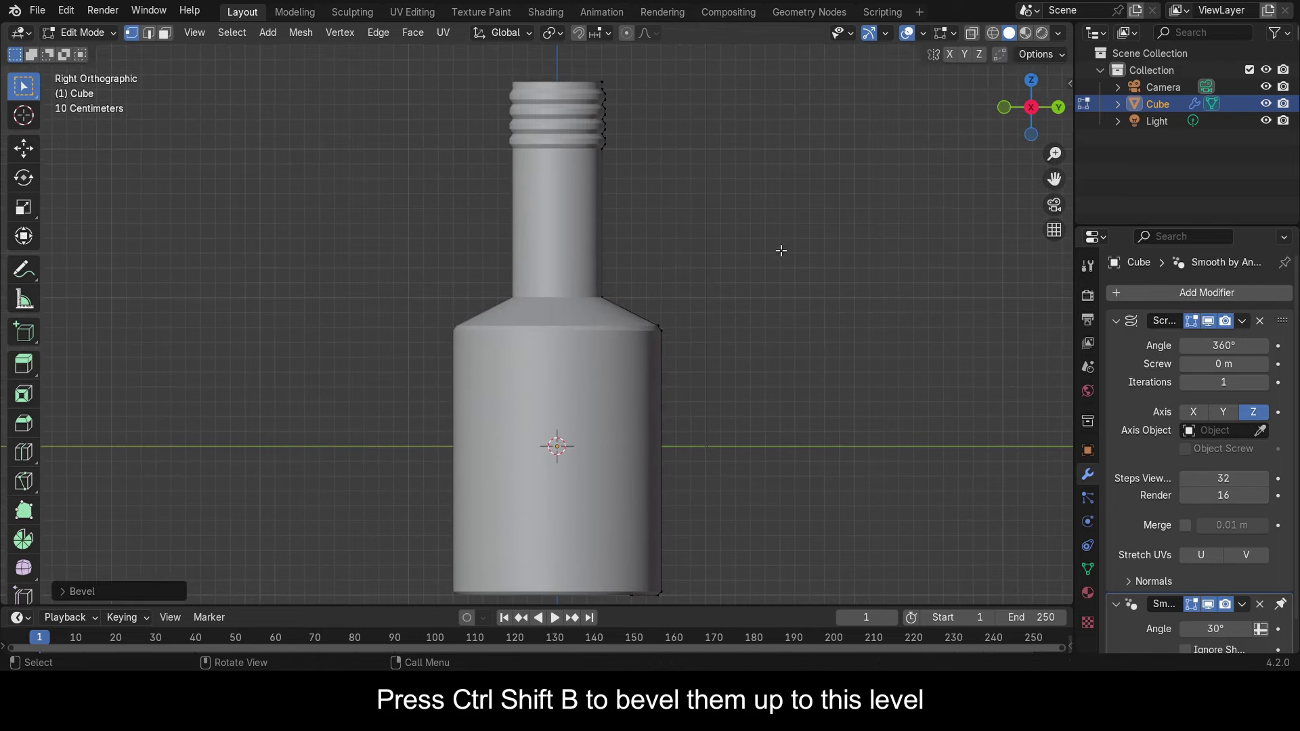
Set the bevel to 2 segments, bevel the bottom rim vertex by 0.0128 m, and return to Object Mode
left_click(63, 592)
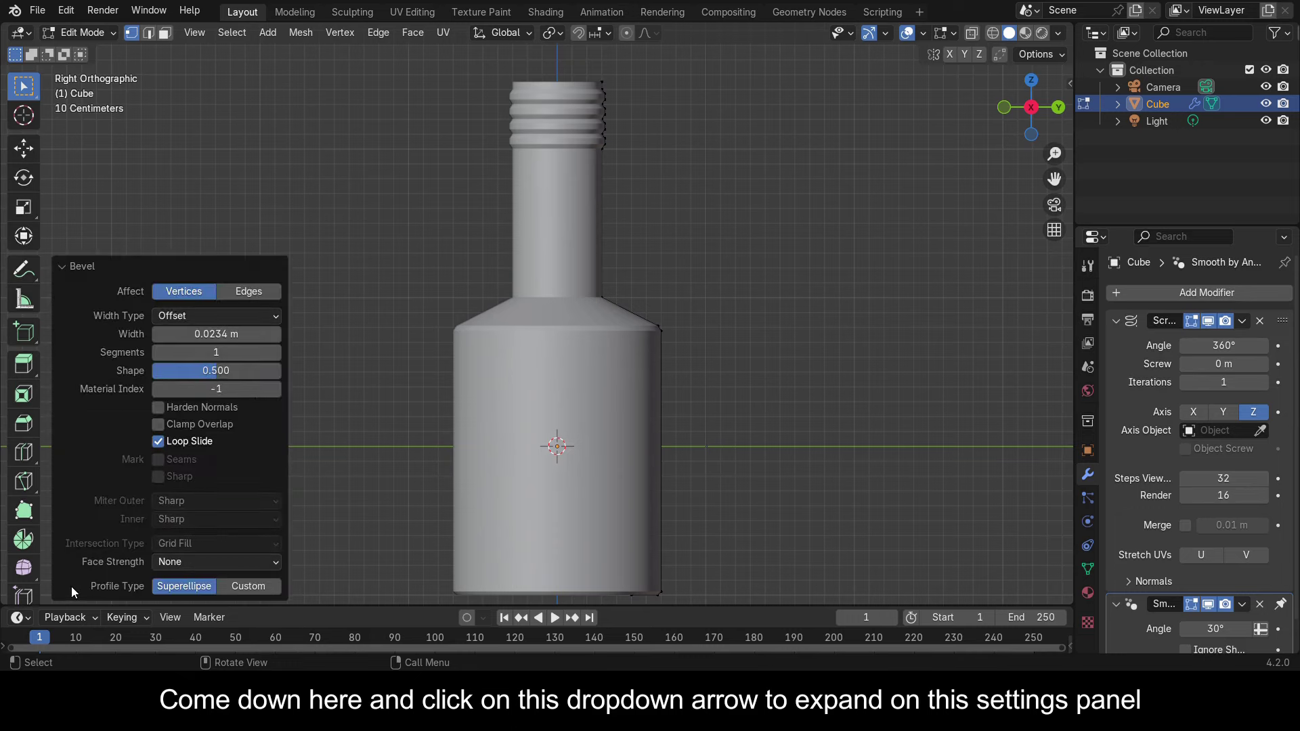
left_click(279, 352)
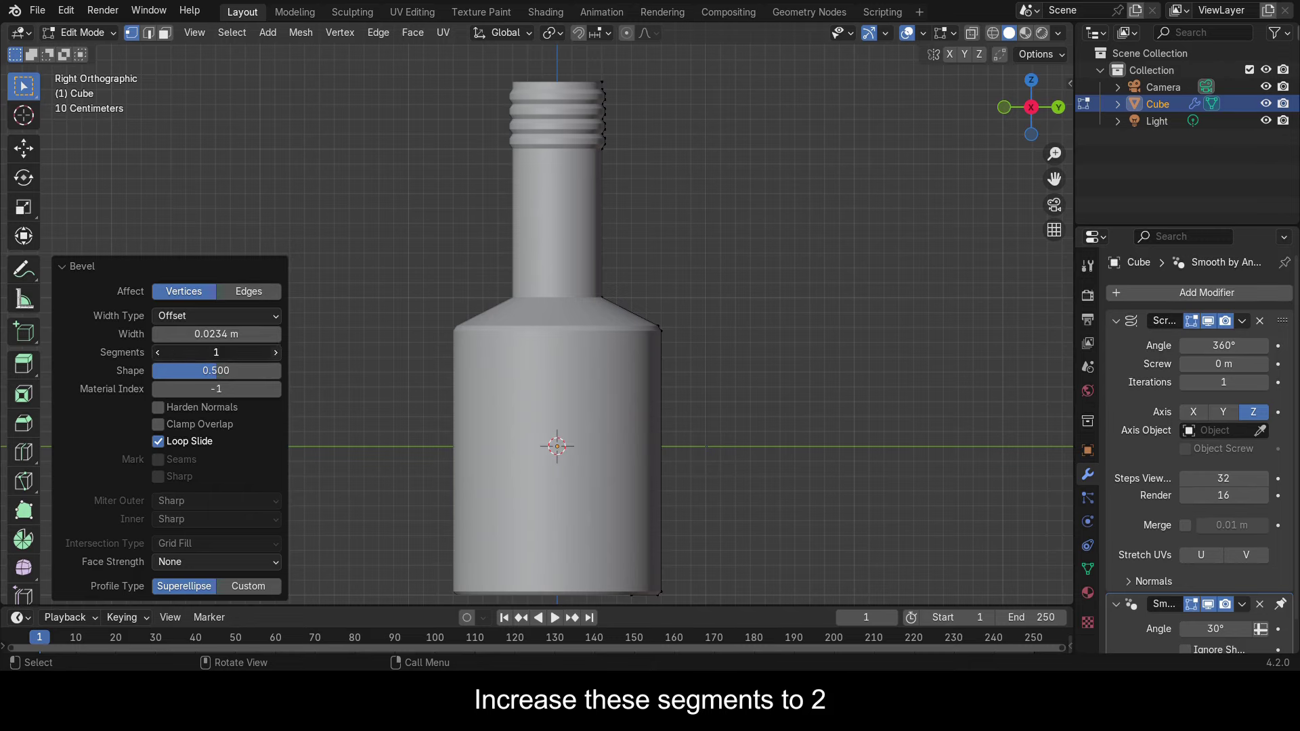
middle_click_drag(294, 351, 642, 445)
left_click(724, 586, "shift")
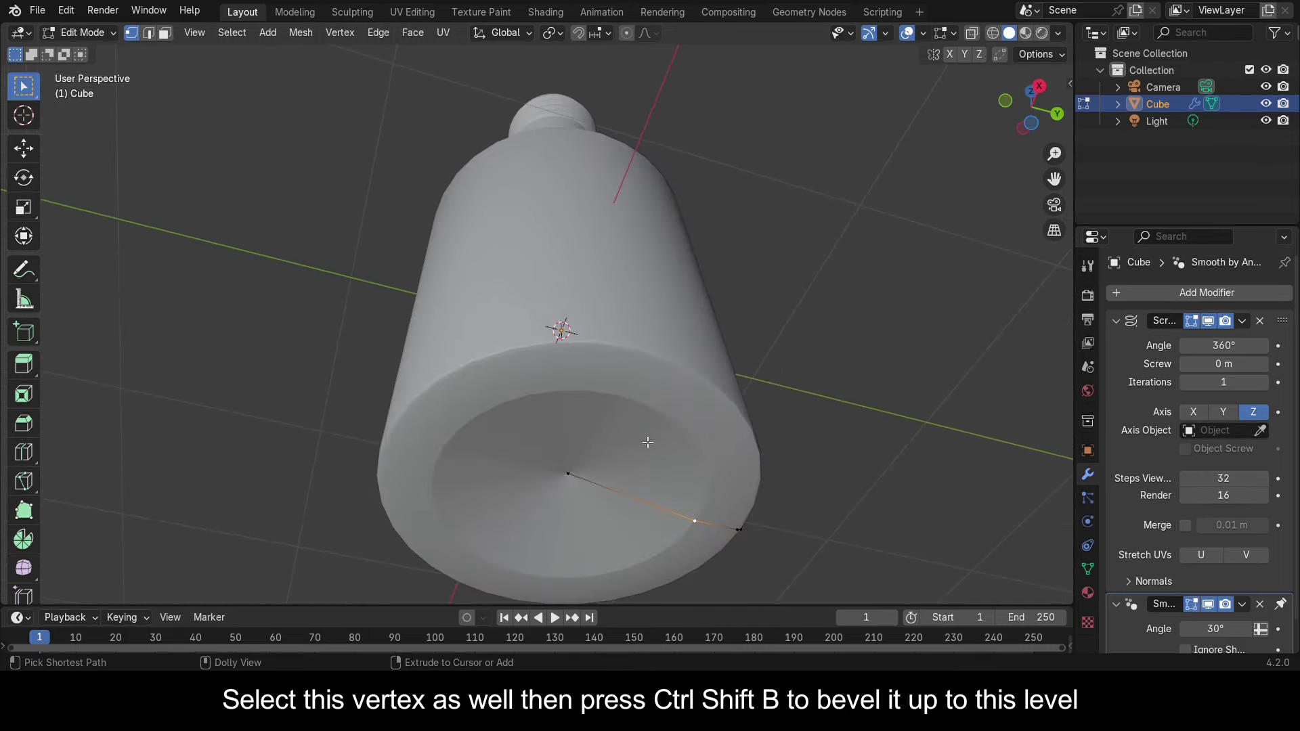
key("ctrl+shift+b")
left_click(737, 528)
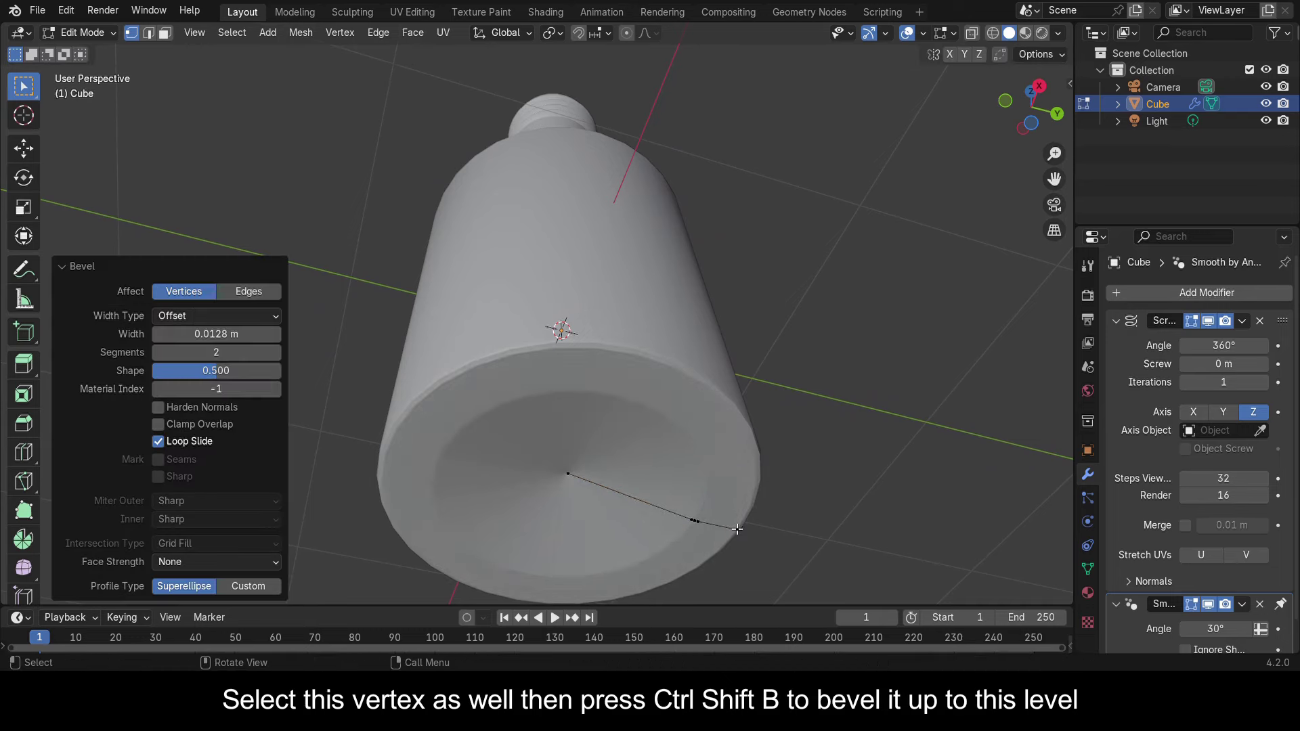
middle_click_drag(747, 521, 780, 262)
key("Tab")
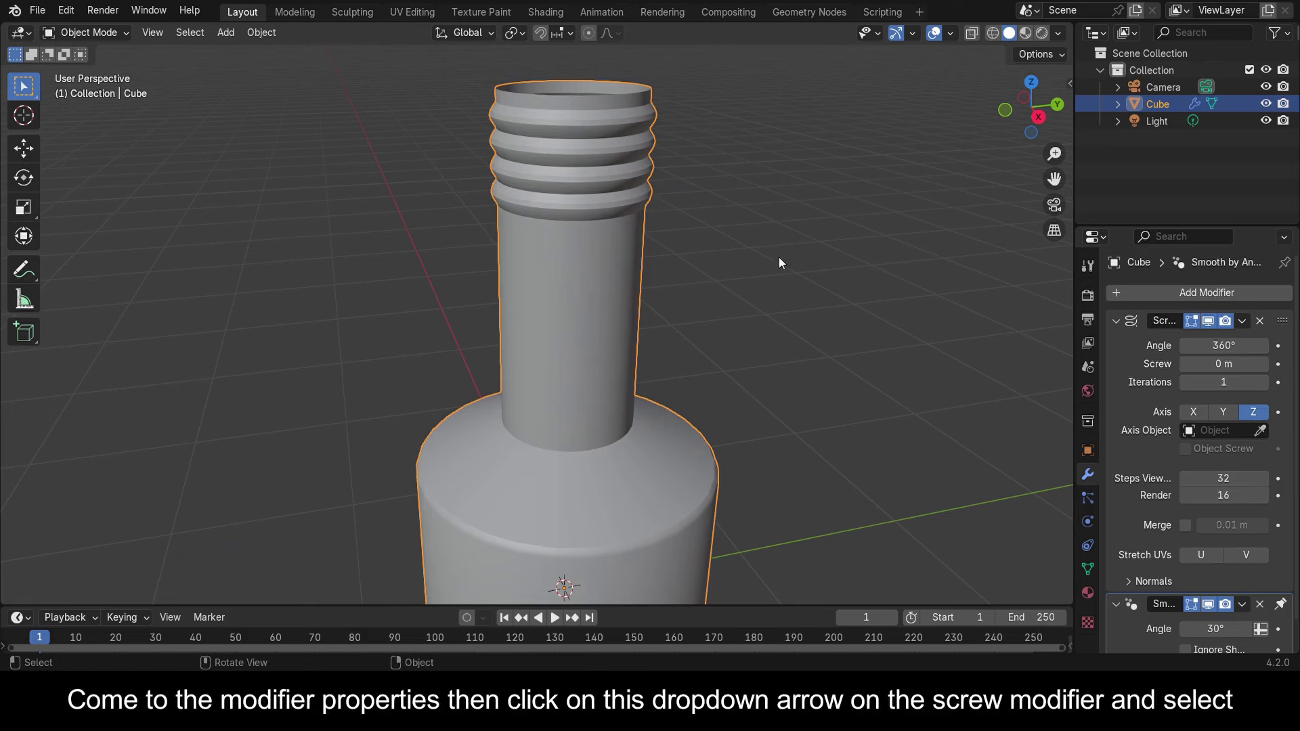
Apply the Screw modifier to the mesh and enter Edit Mode
left_click(1243, 322)
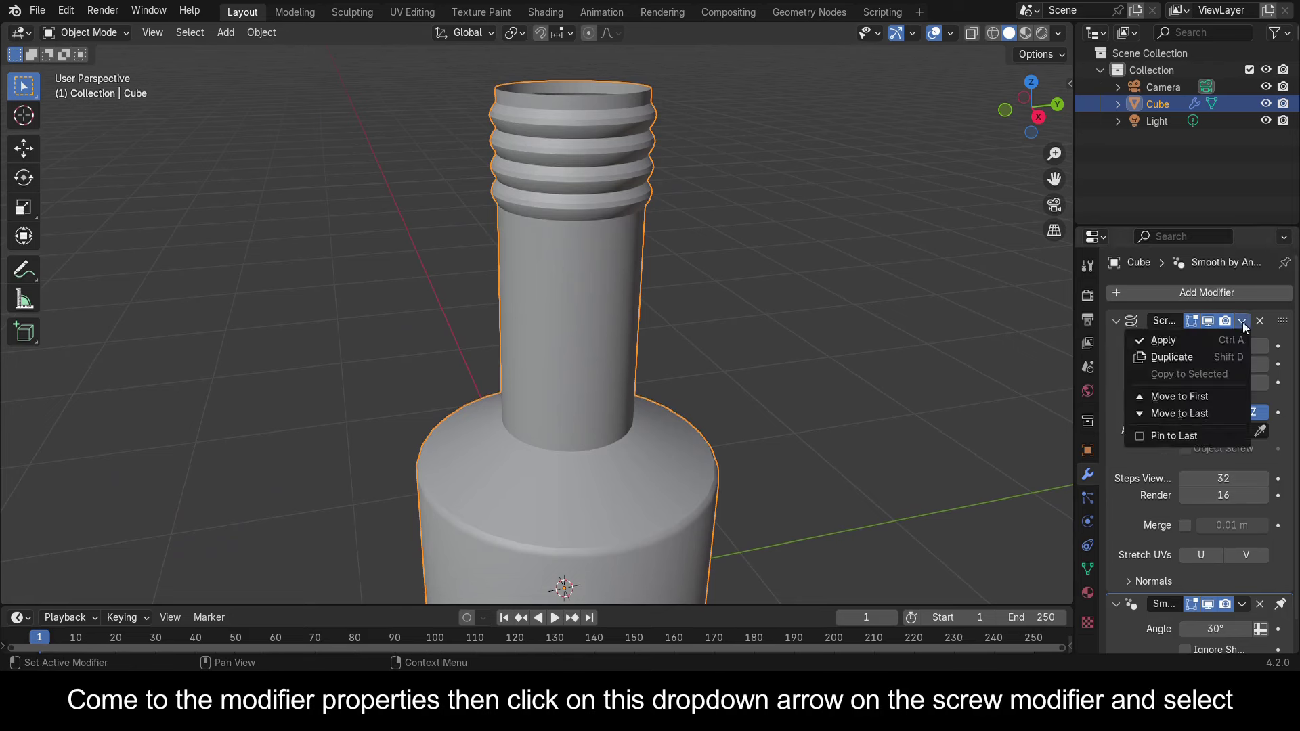
left_click(1164, 341)
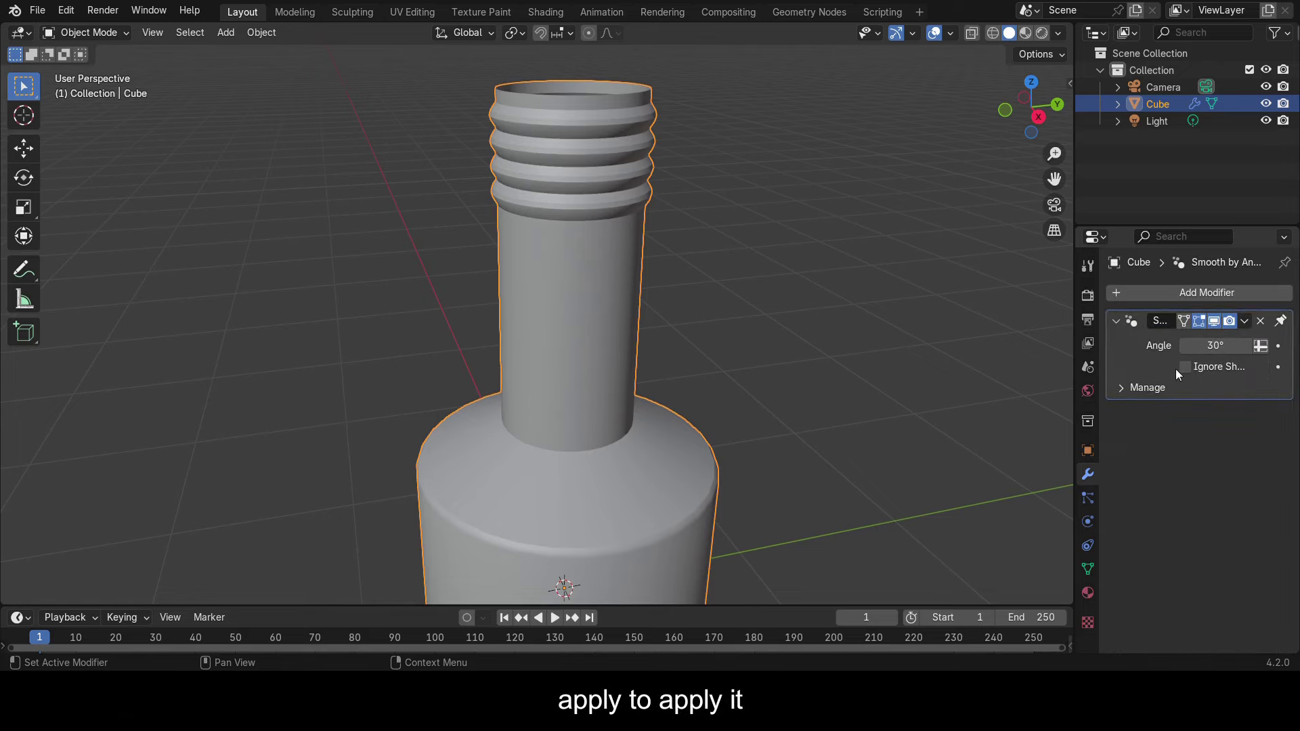
key("Tab")
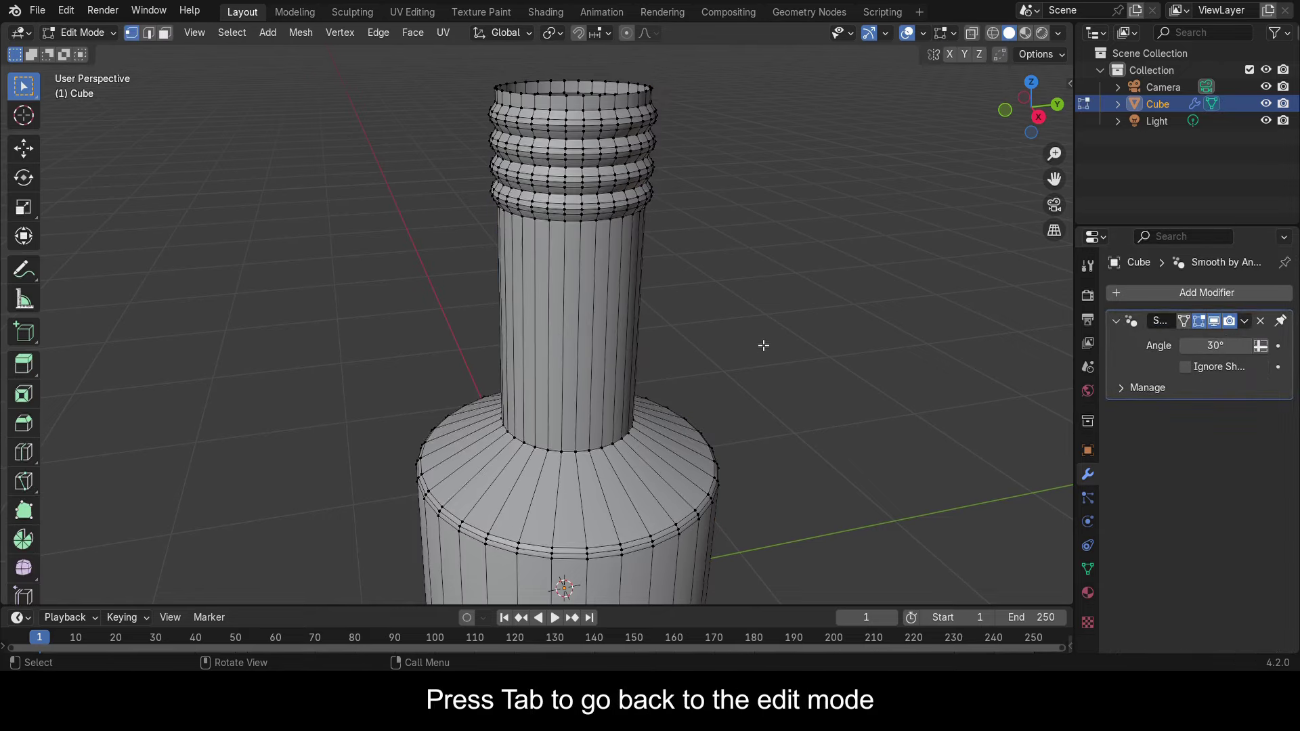
With X-ray on, merge the bottom-centre vertices at center, then turn X-ray off
scroll(718, 345, "down", 5)
middle_click_drag(717, 345, 768, 274)
scroll(702, 174, "up", 3)
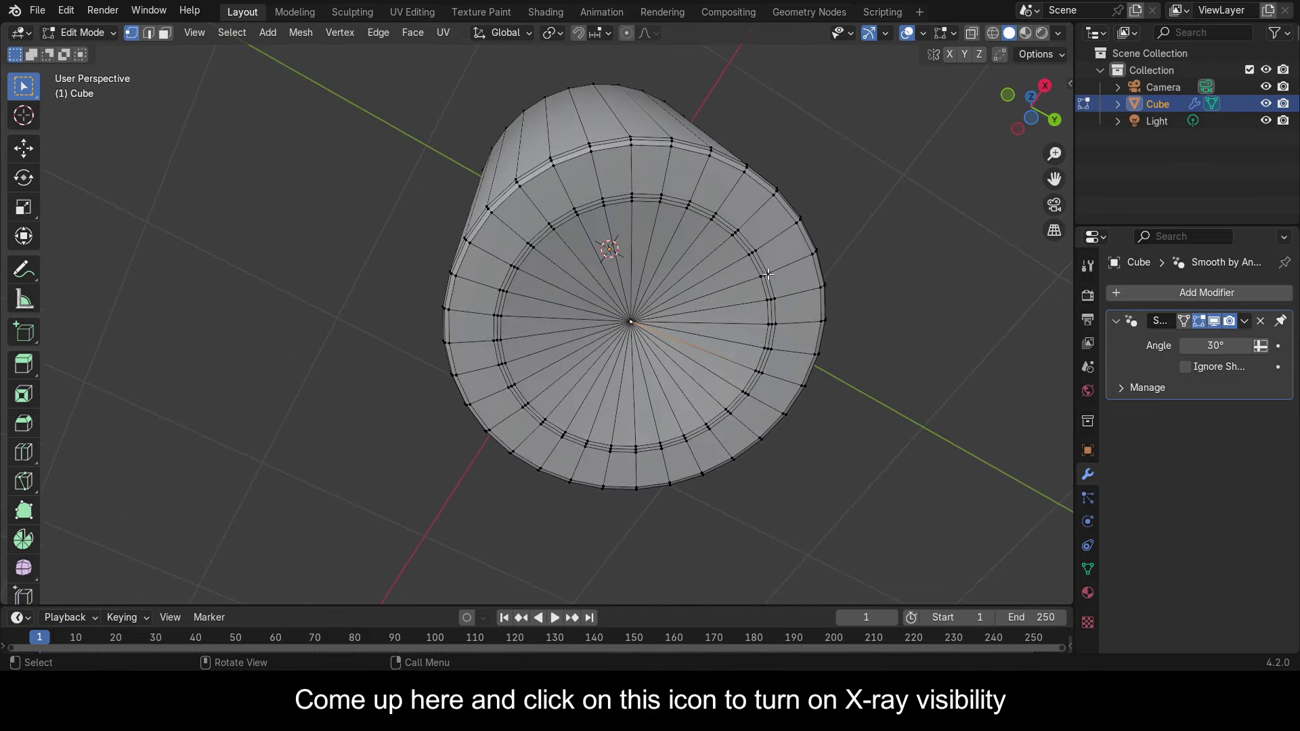
left_click(972, 34)
middle_click_drag(819, 248, 802, 315)
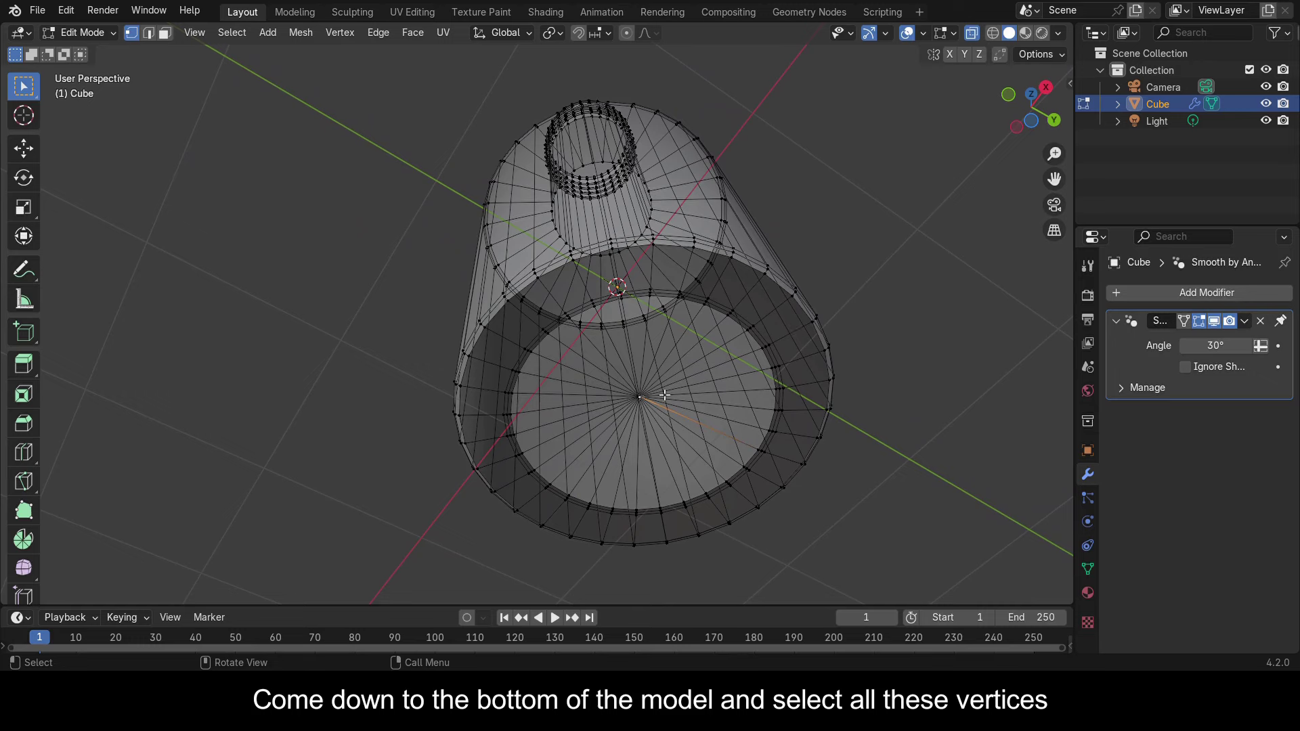
left_click(642, 403)
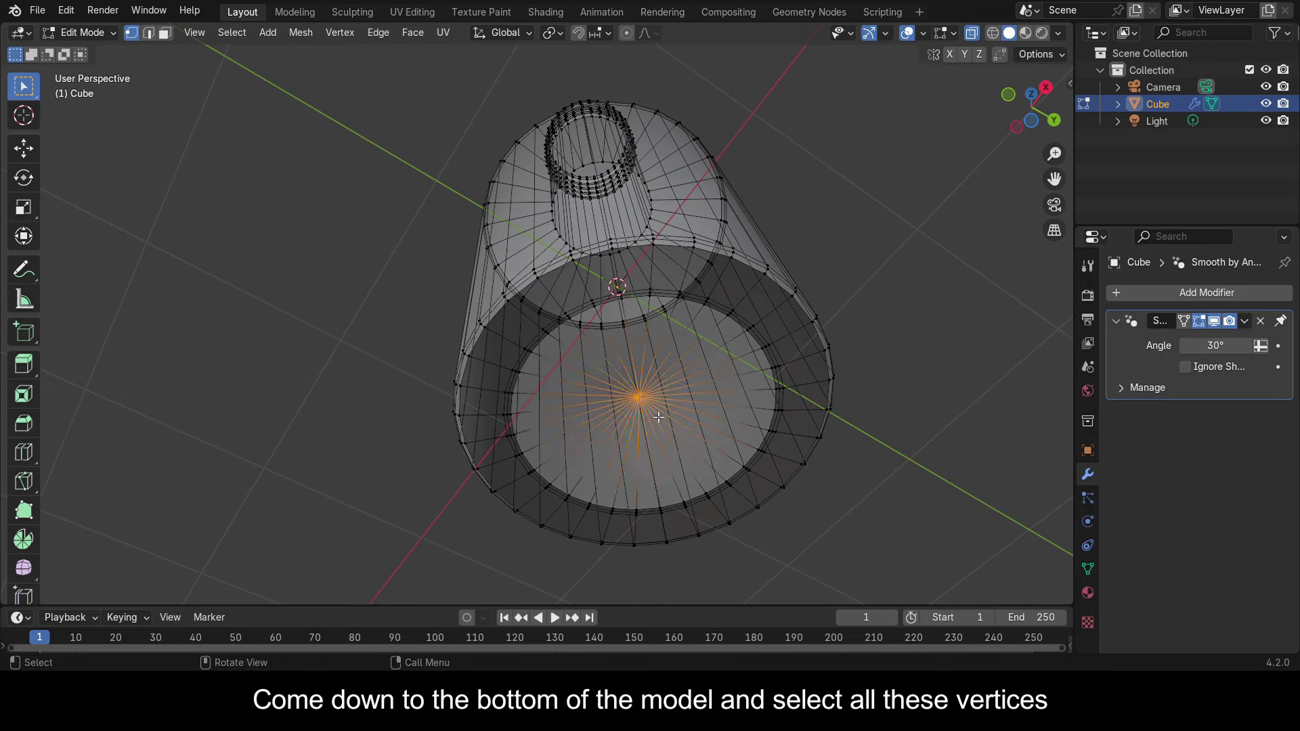
key("m")
left_click(692, 397)
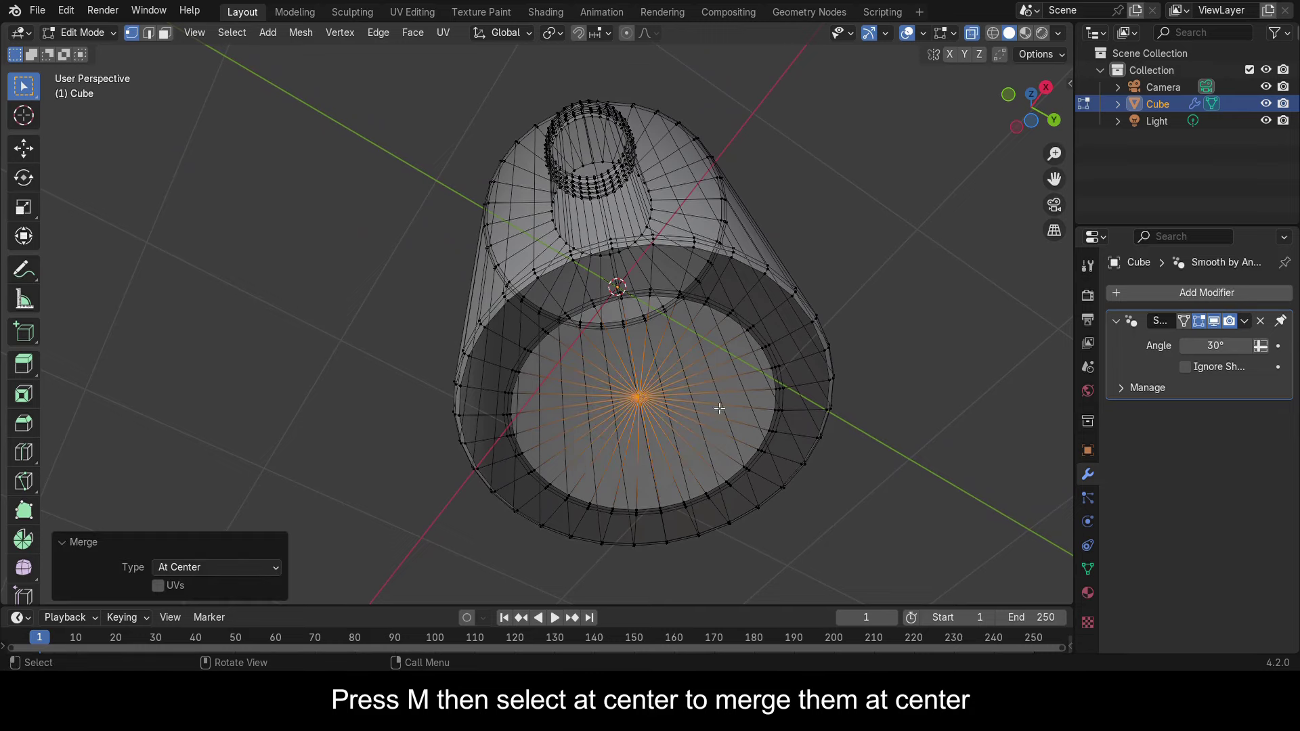
left_click(973, 33)
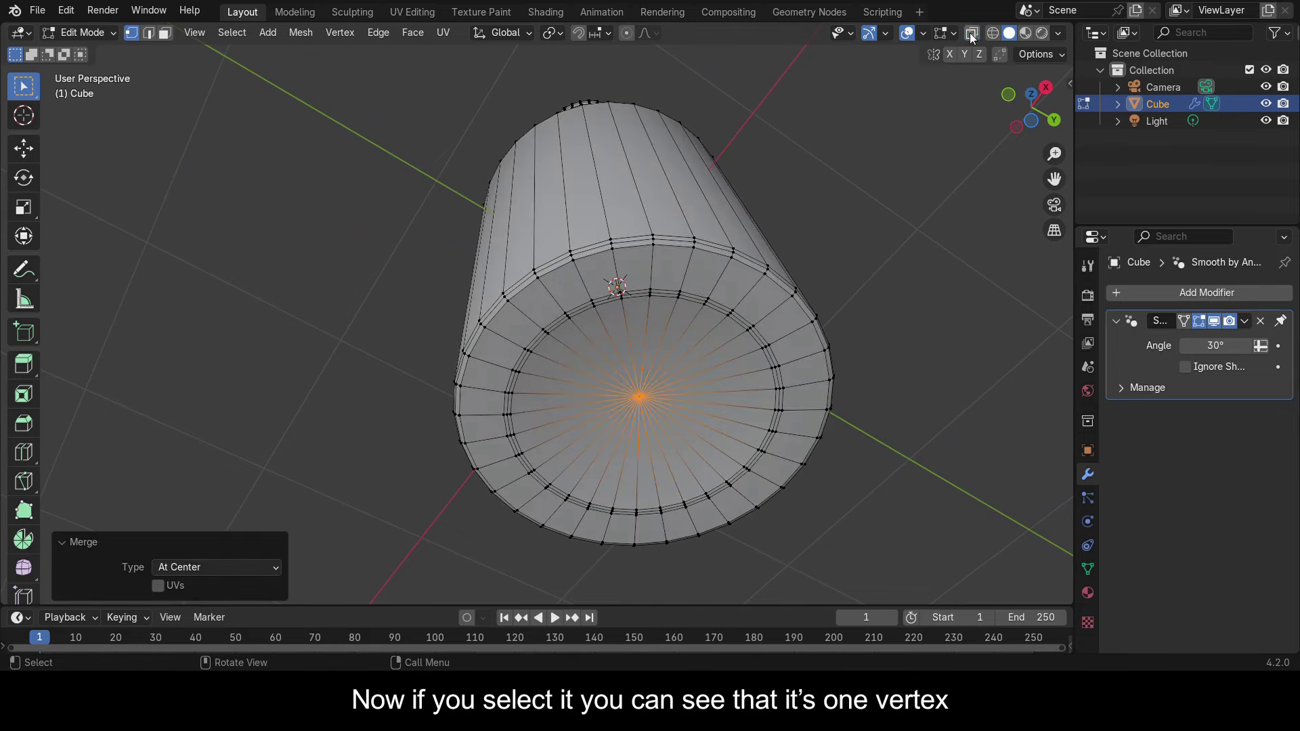
left_click(885, 409)
left_click(652, 406)
middle_click_drag(866, 230, 679, 277)
Select all, recalculate normals to face outside, and return to Object Mode
key("a")
left_click(301, 32)
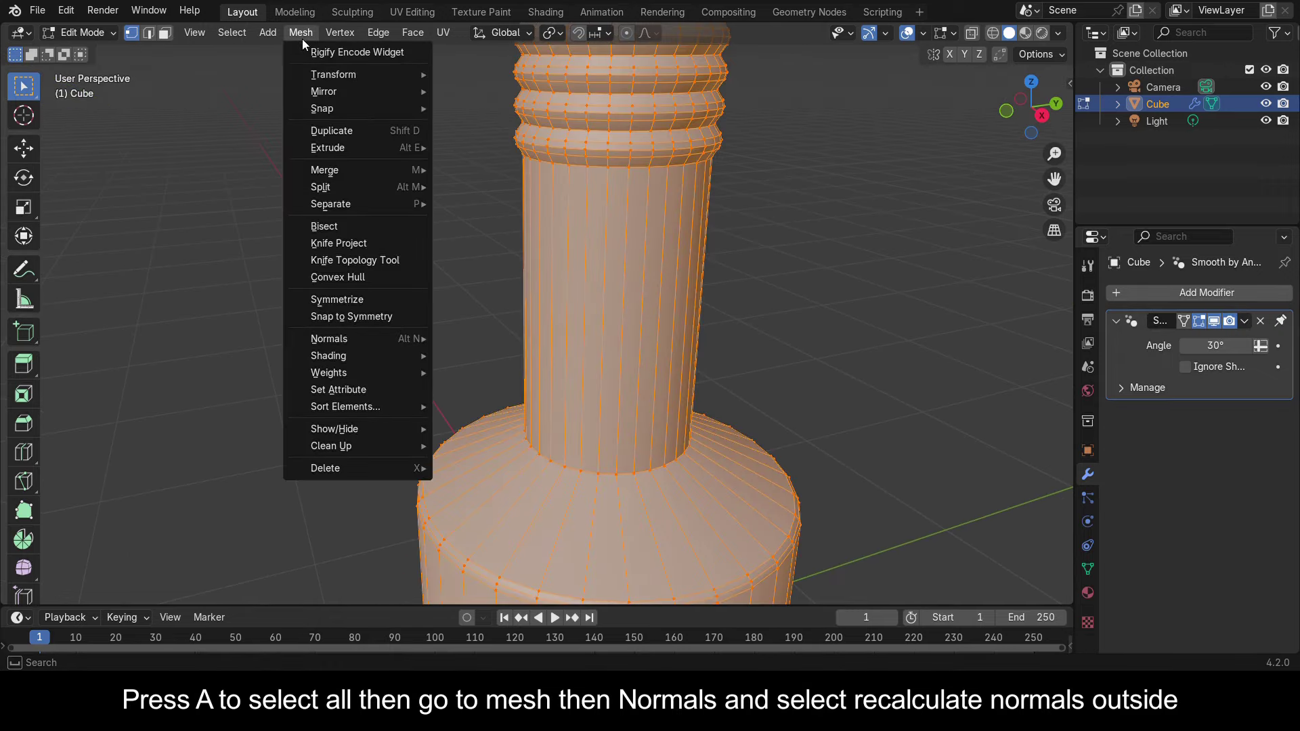
mouse_move(363, 339)
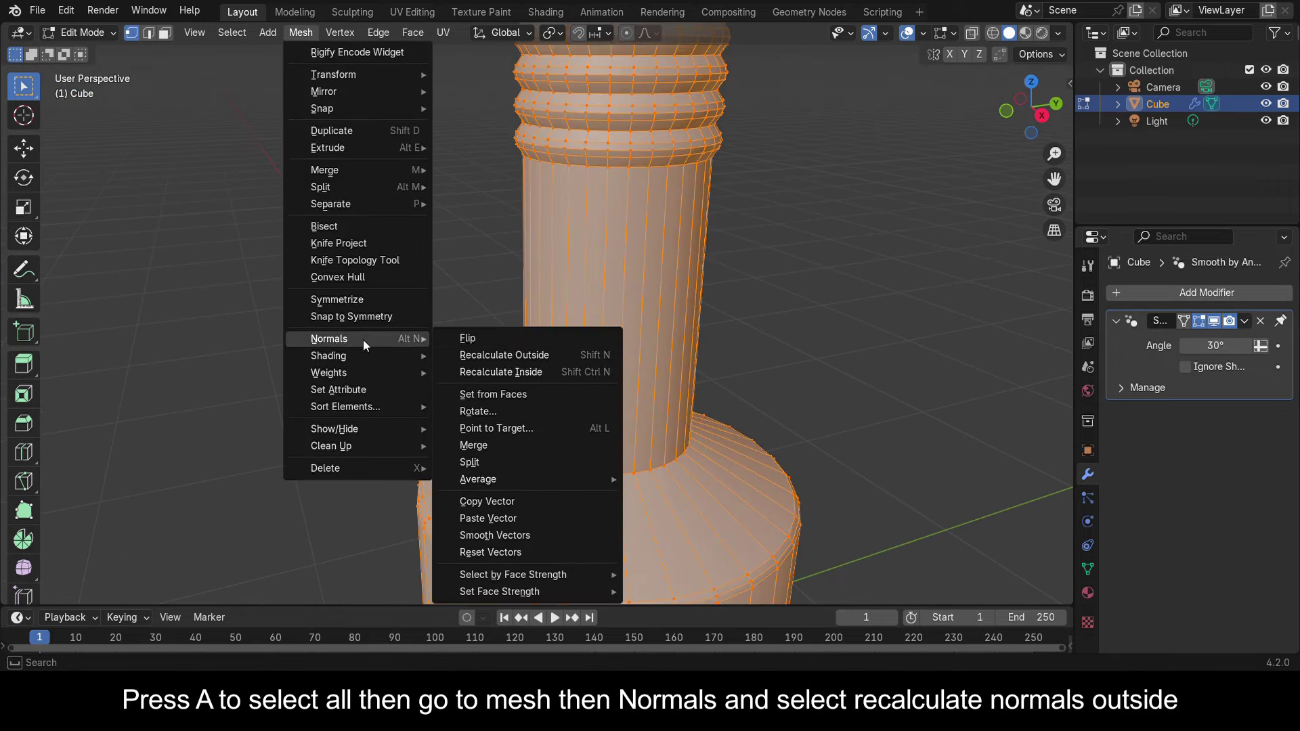
left_click(513, 356)
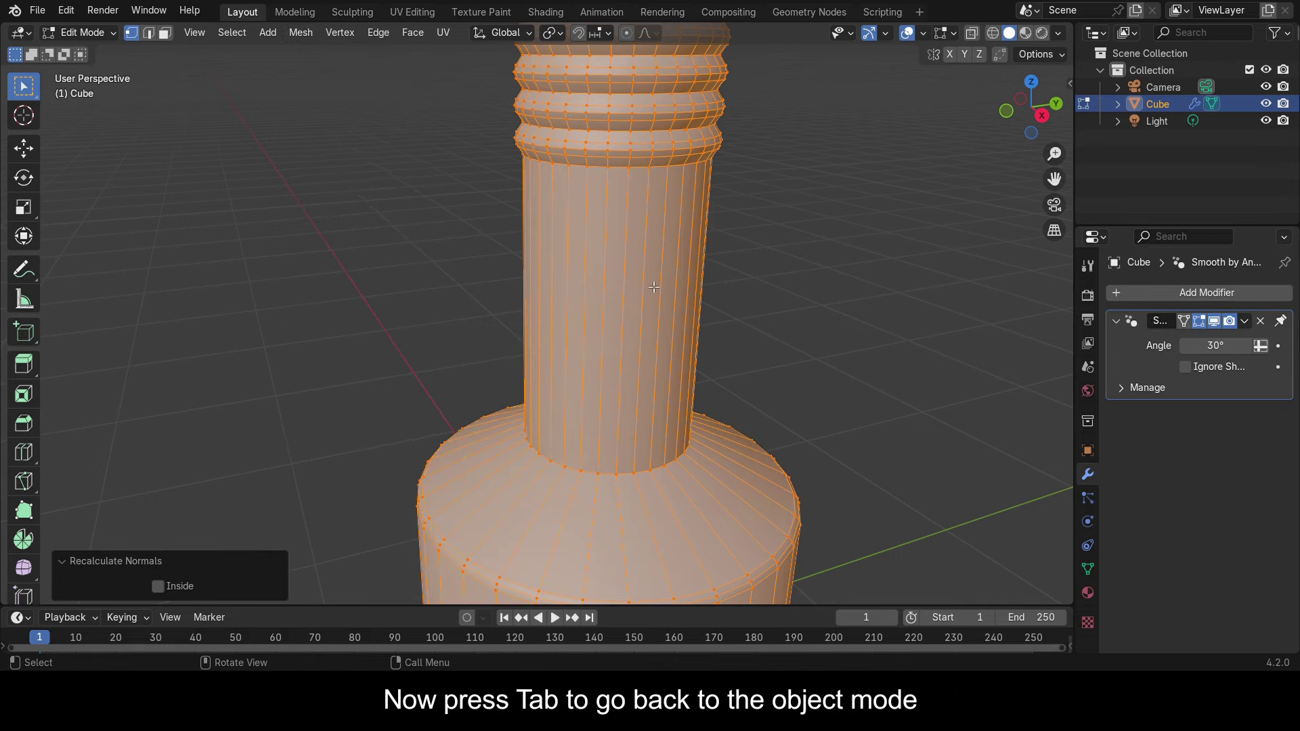
key("Tab")
Add a Subdivision Surface modifier (Catmull-Clark, viewport 1, render 2) to the bottle
scroll(728, 257, "down", 4)
middle_click_drag(707, 250, 604, 197)
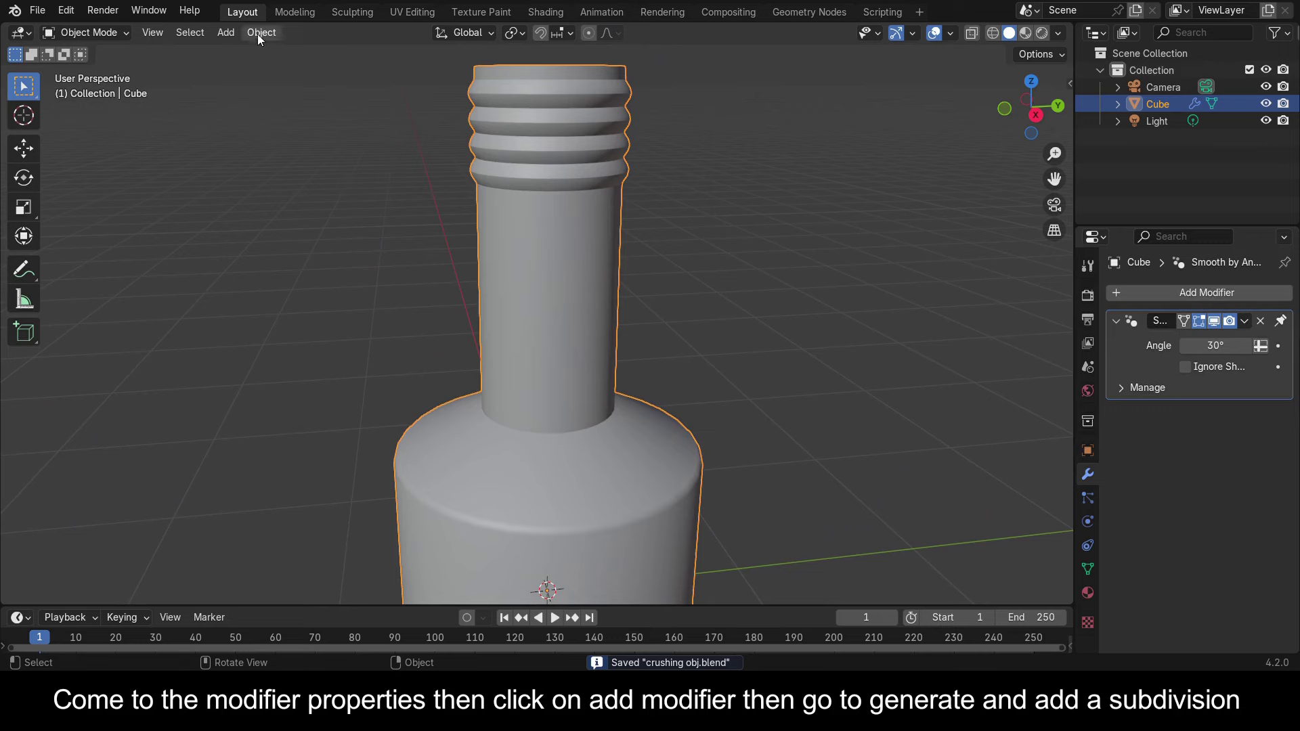
scroll(608, 256, "down", 2)
scroll(608, 256, "up", 1)
left_click(1128, 296)
mouse_move(1124, 293)
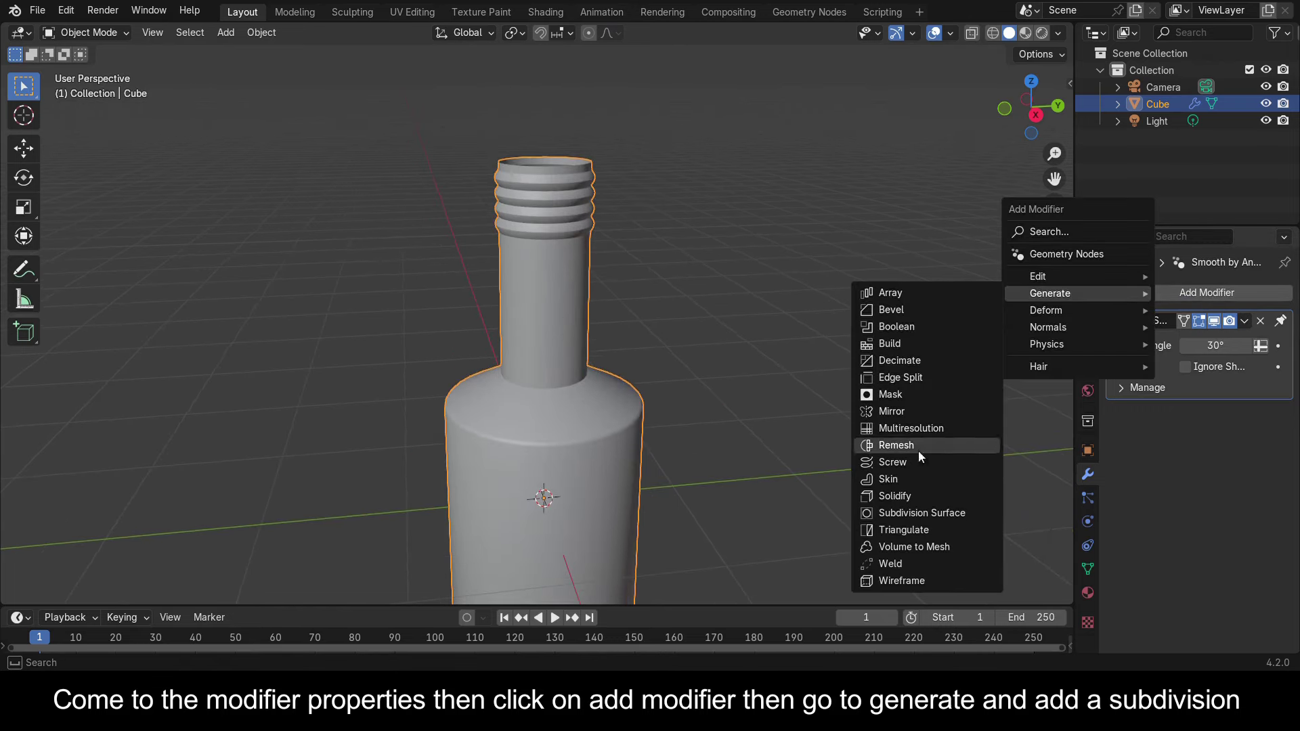
left_click(918, 517)
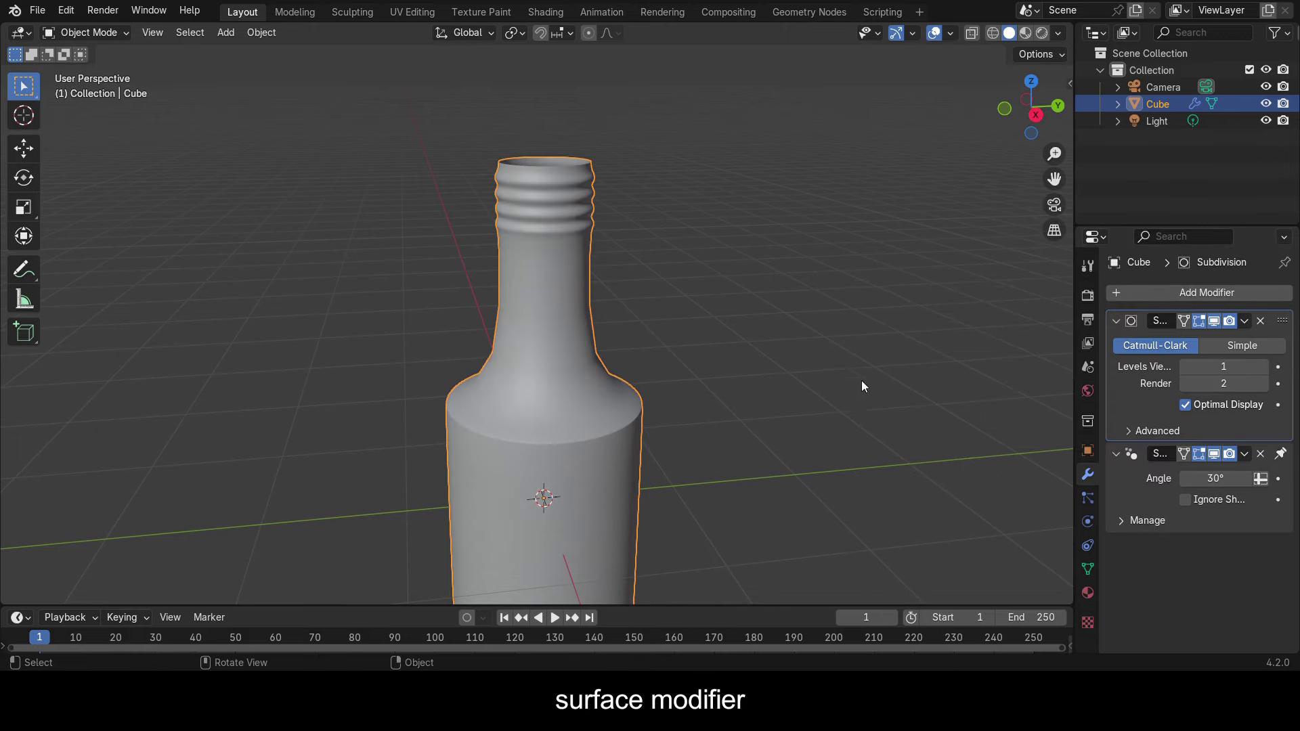
In side view, add an edge loop on the bottle's neck and slide it toward the shoulder
key("Tab")
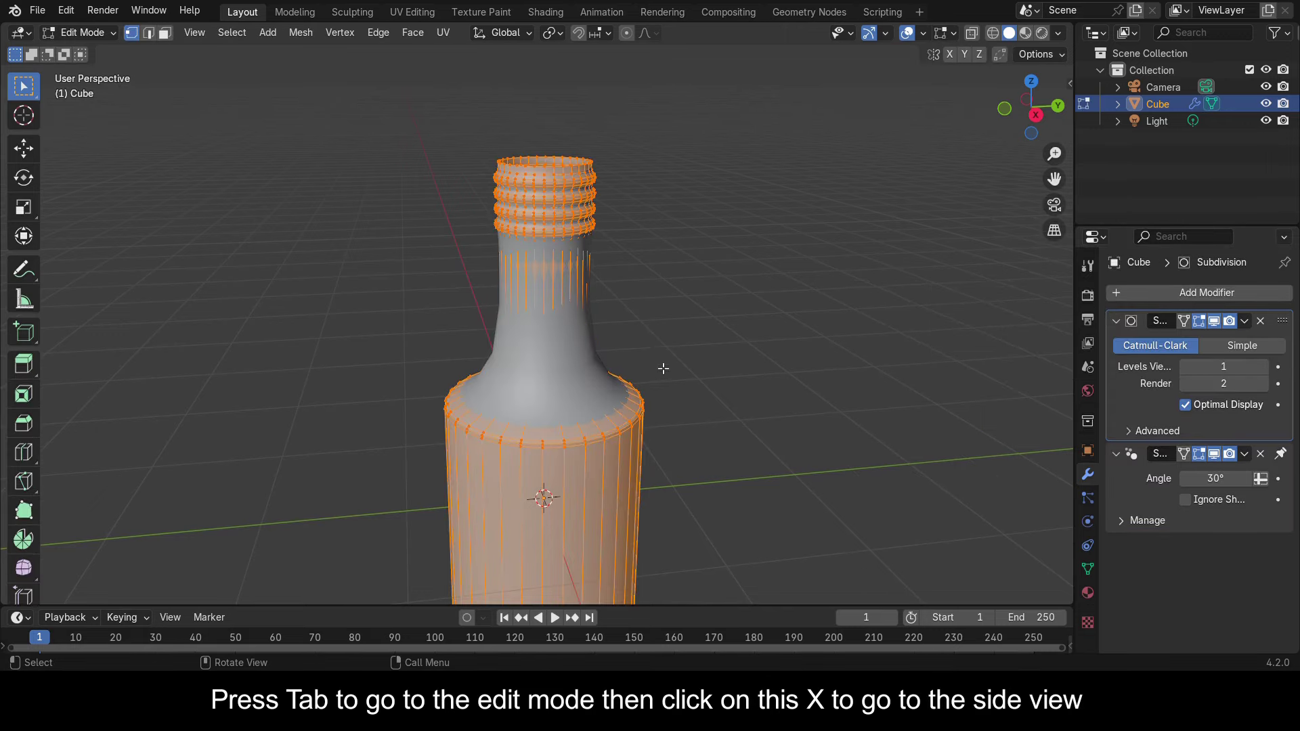
scroll(602, 346, "up", 3)
left_click(1037, 115)
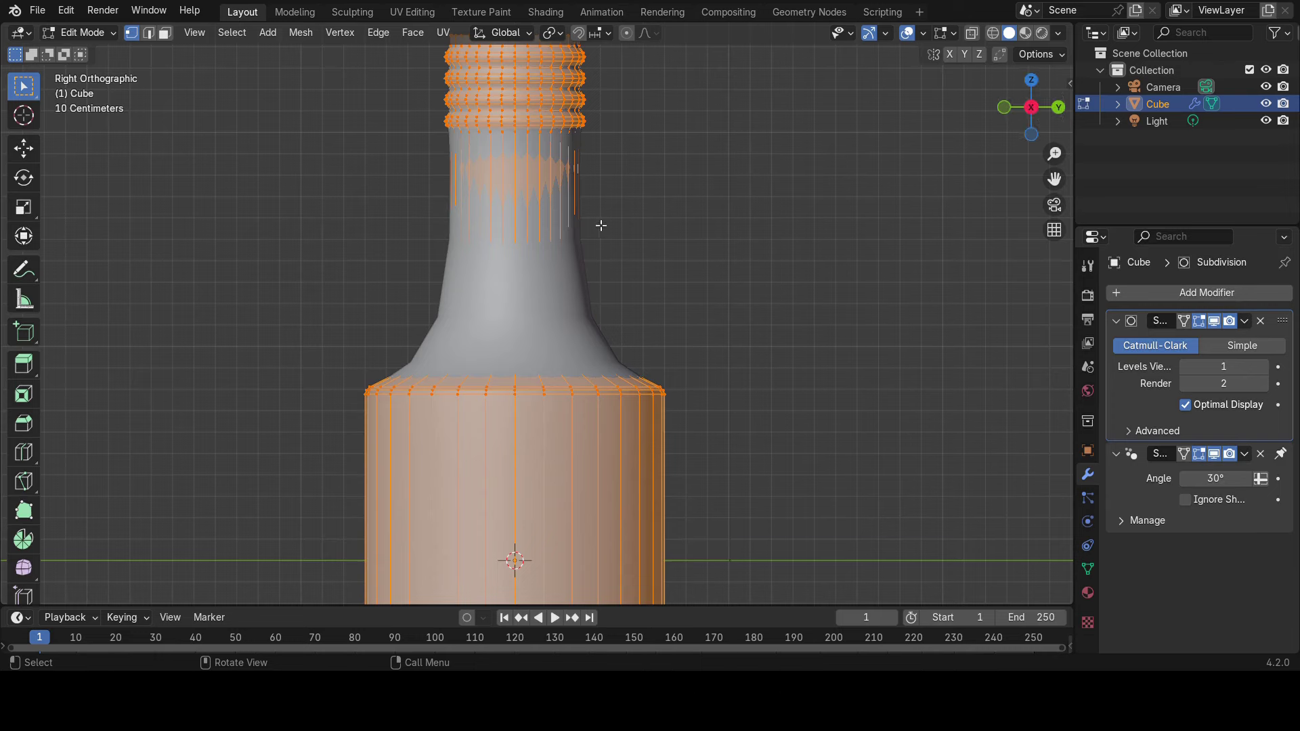
key("ctrl+r")
left_click_drag(575, 210, 592, 311)
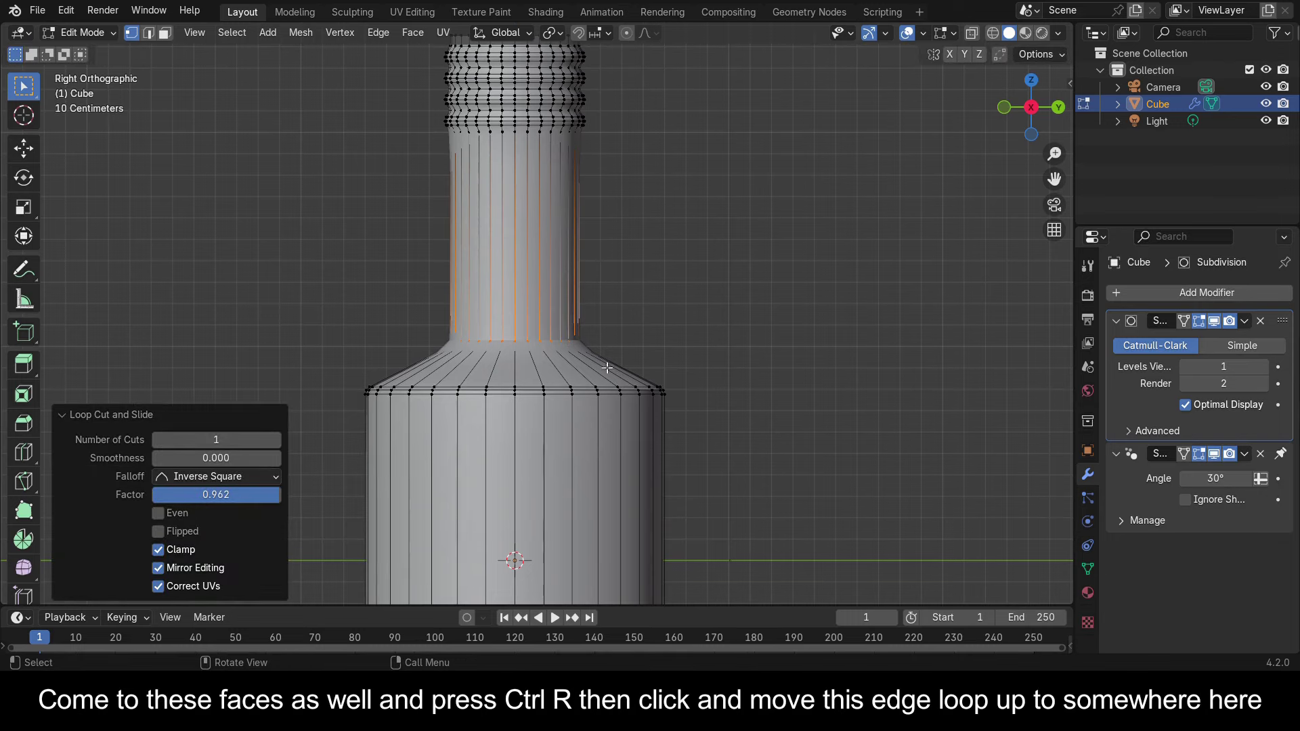
Add a loop on the flared shoulder and one just below the threads, then save
key("ctrl+r")
left_click_drag(607, 368, 579, 339)
key("ctrl+r")
left_click(585, 189)
left_click_drag(584, 188, 580, 137)
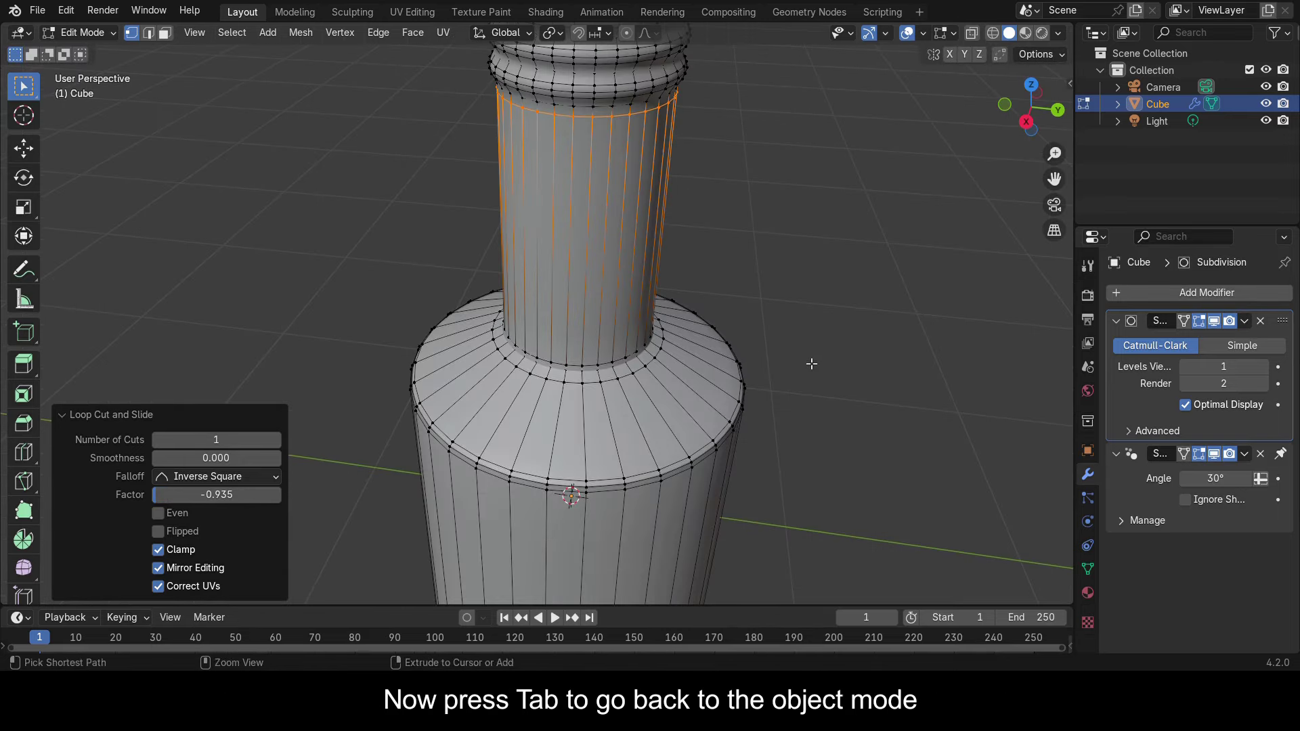
key("ctrl+s")
key("Tab")
Apply the bottle's Subdivision Surface modifier, leaving only Smooth by Angle, and save the file
middle_click_drag(814, 355, 668, 387)
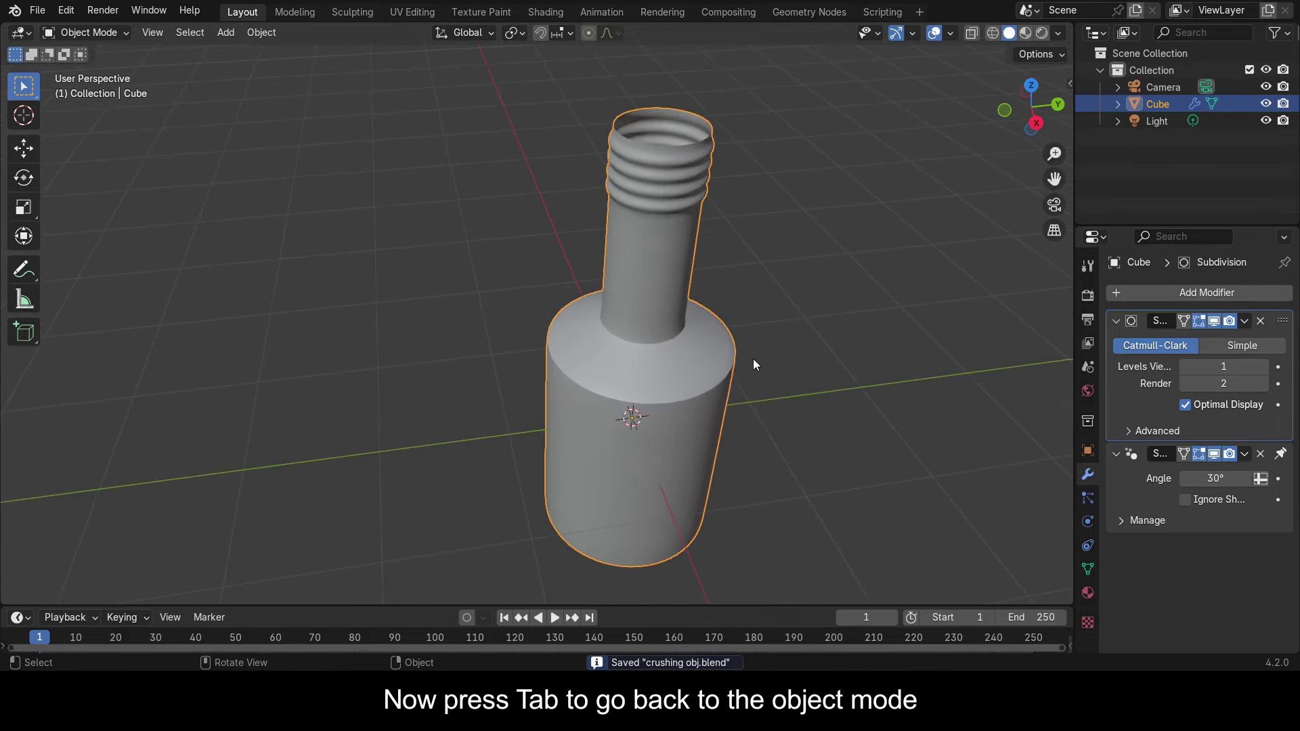
scroll(1006, 187, "up", 5)
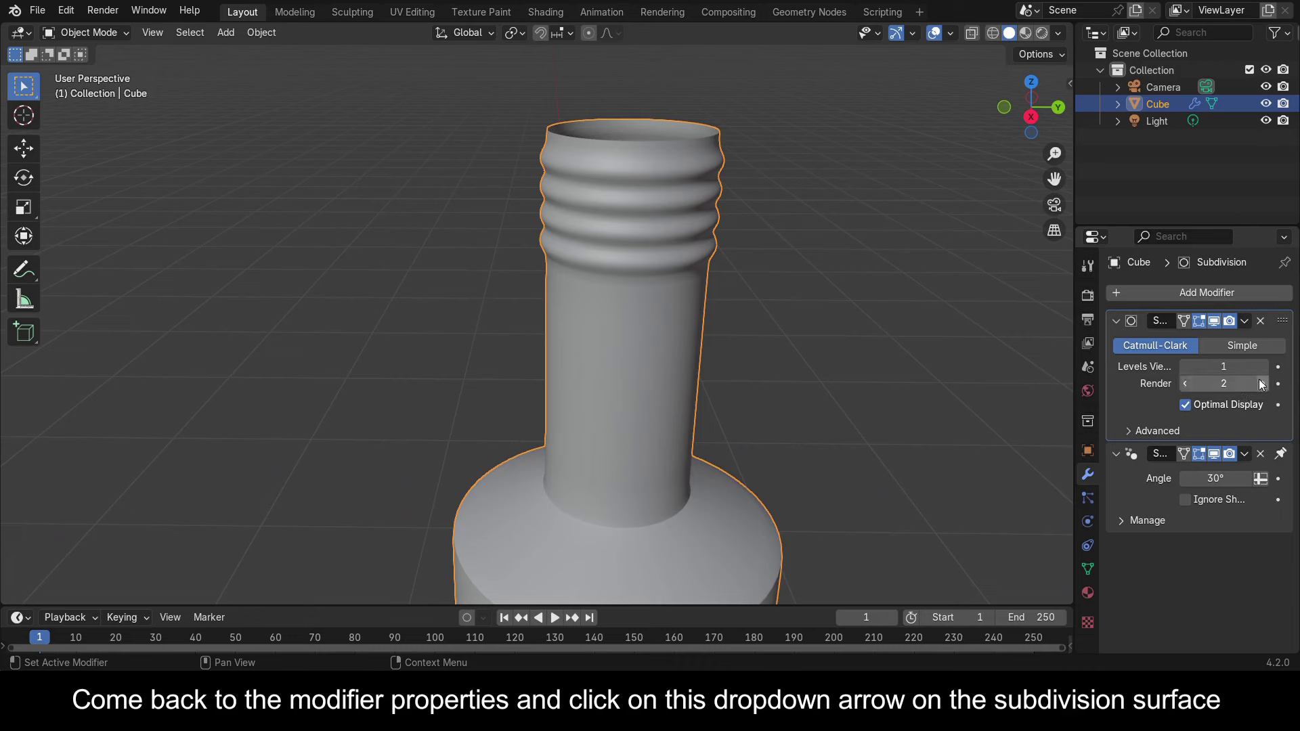
scroll(915, 379, "down", 5)
middle_click_drag(916, 379, 899, 327)
left_click(1245, 321)
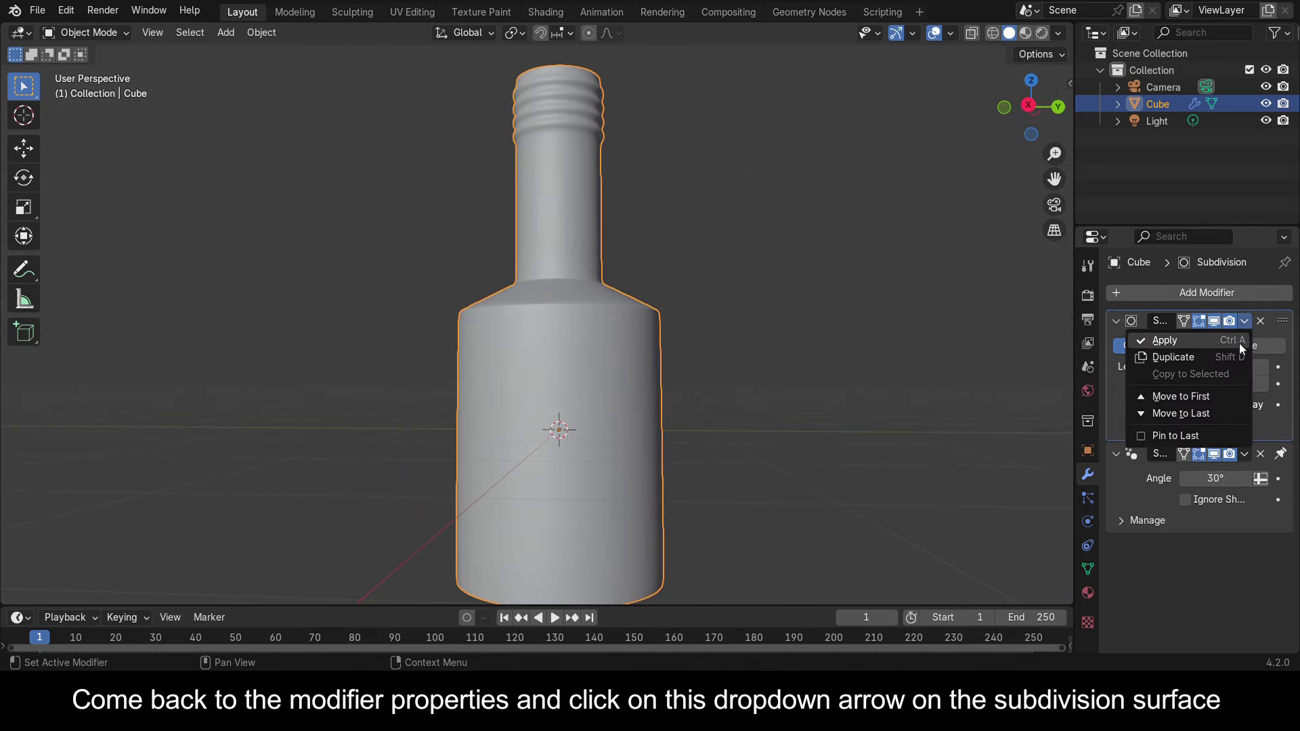
left_click(1229, 340)
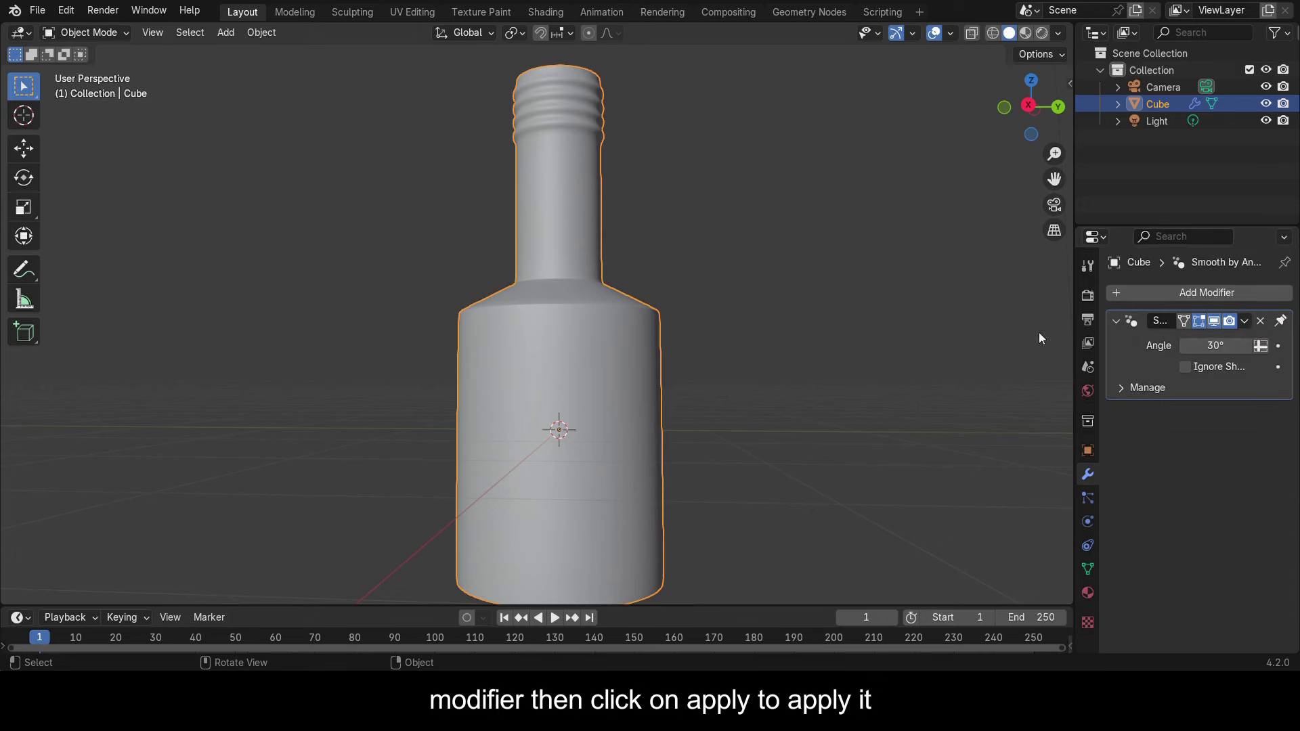
middle_click_drag(650, 352, 634, 469)
key("ctrl+s")
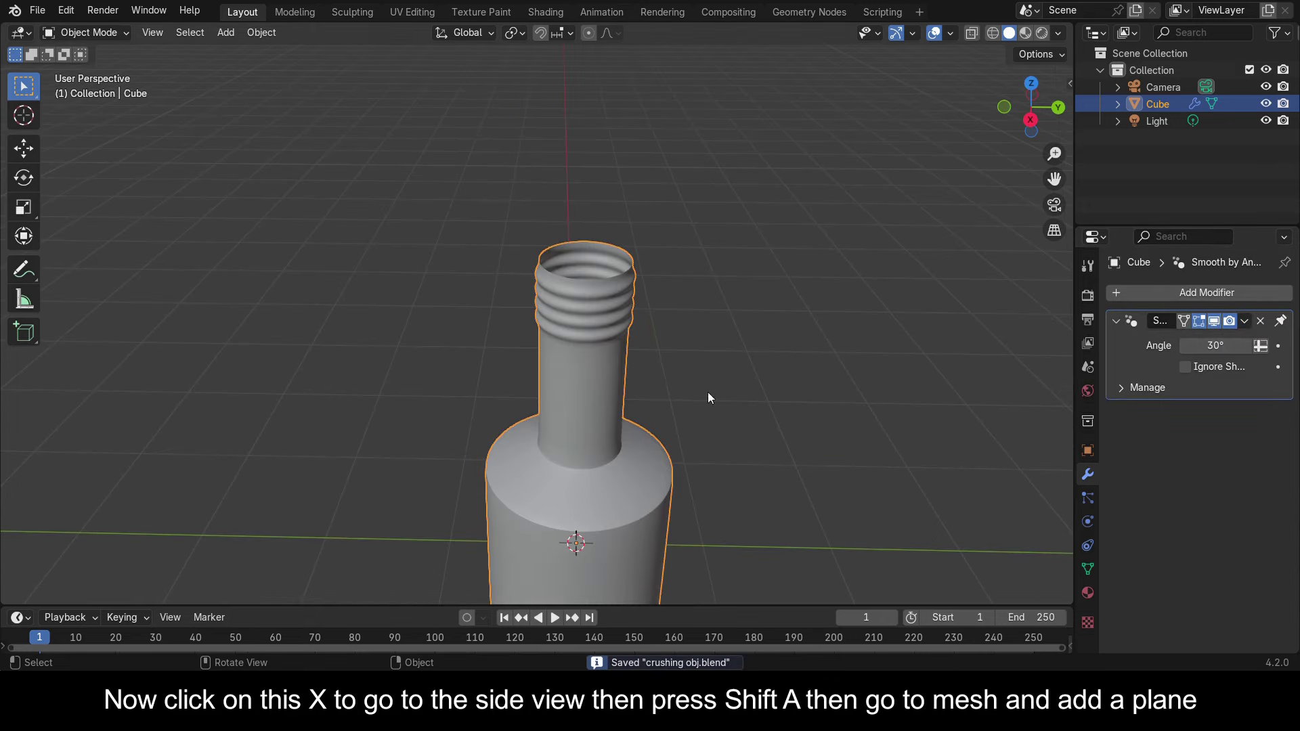
Add a plane, move it 1 m down to the bottle's base and scale it 3×
left_click(1030, 120)
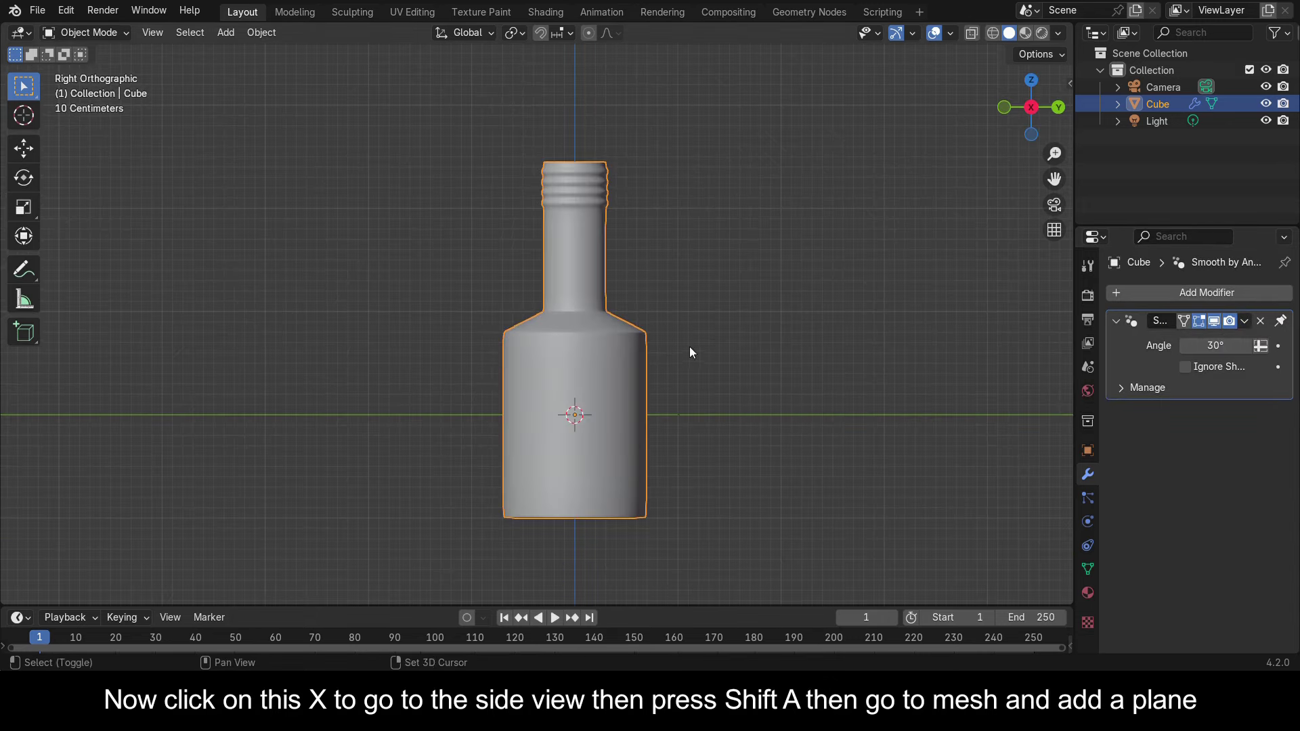
key("shift+a")
mouse_move(678, 342)
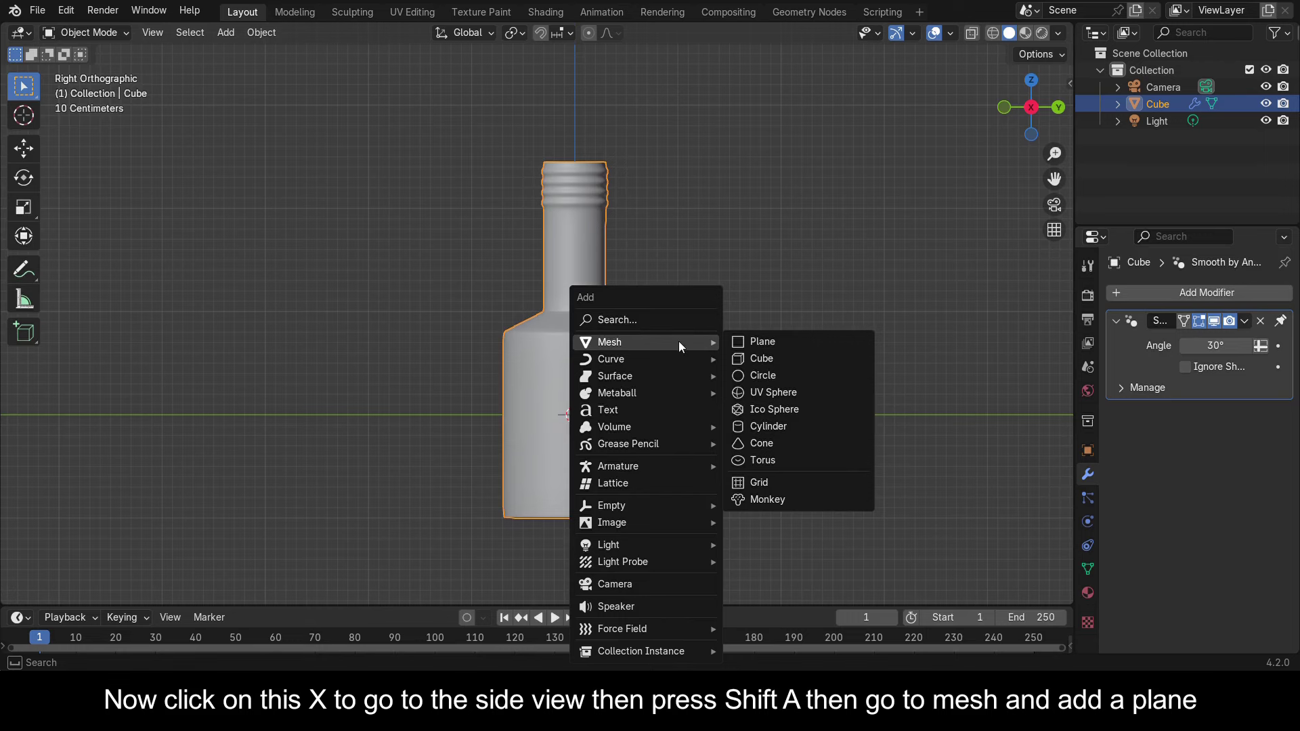
left_click(750, 347)
key("g")
key("z")
key("1")
key("minus")
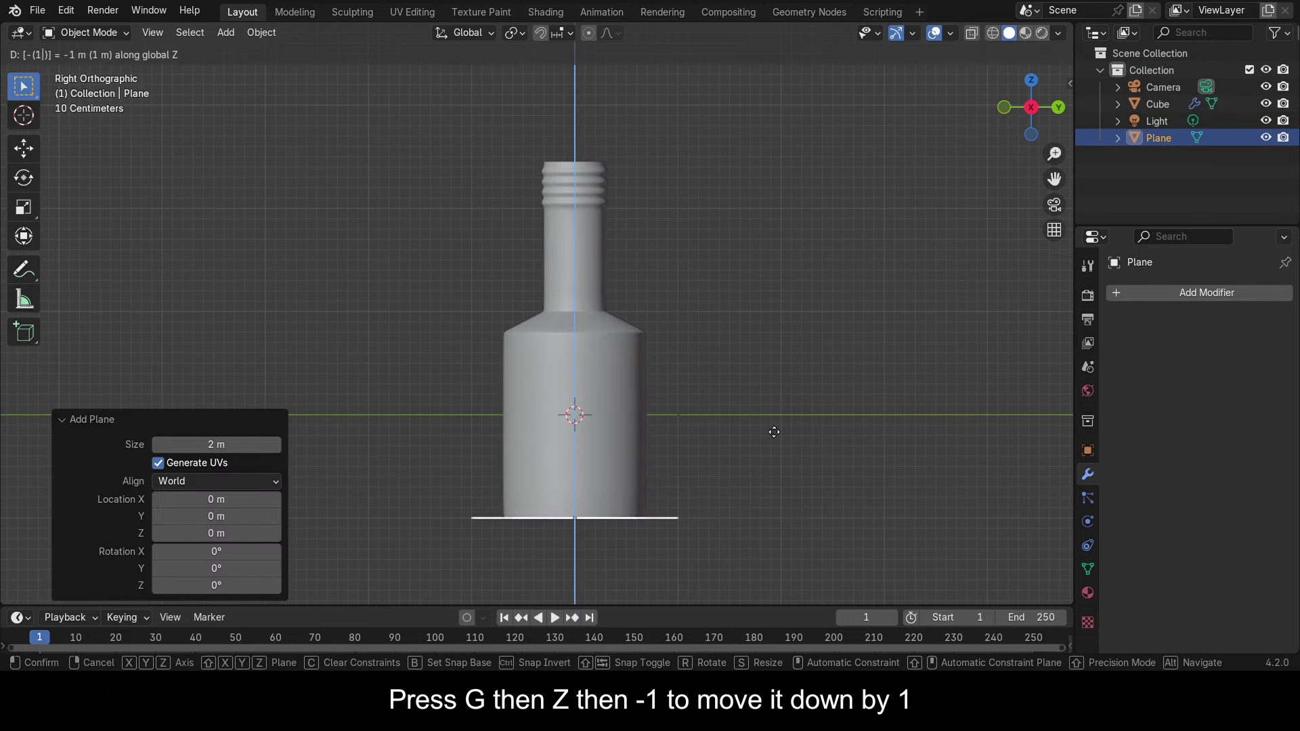
key("Return")
key("s")
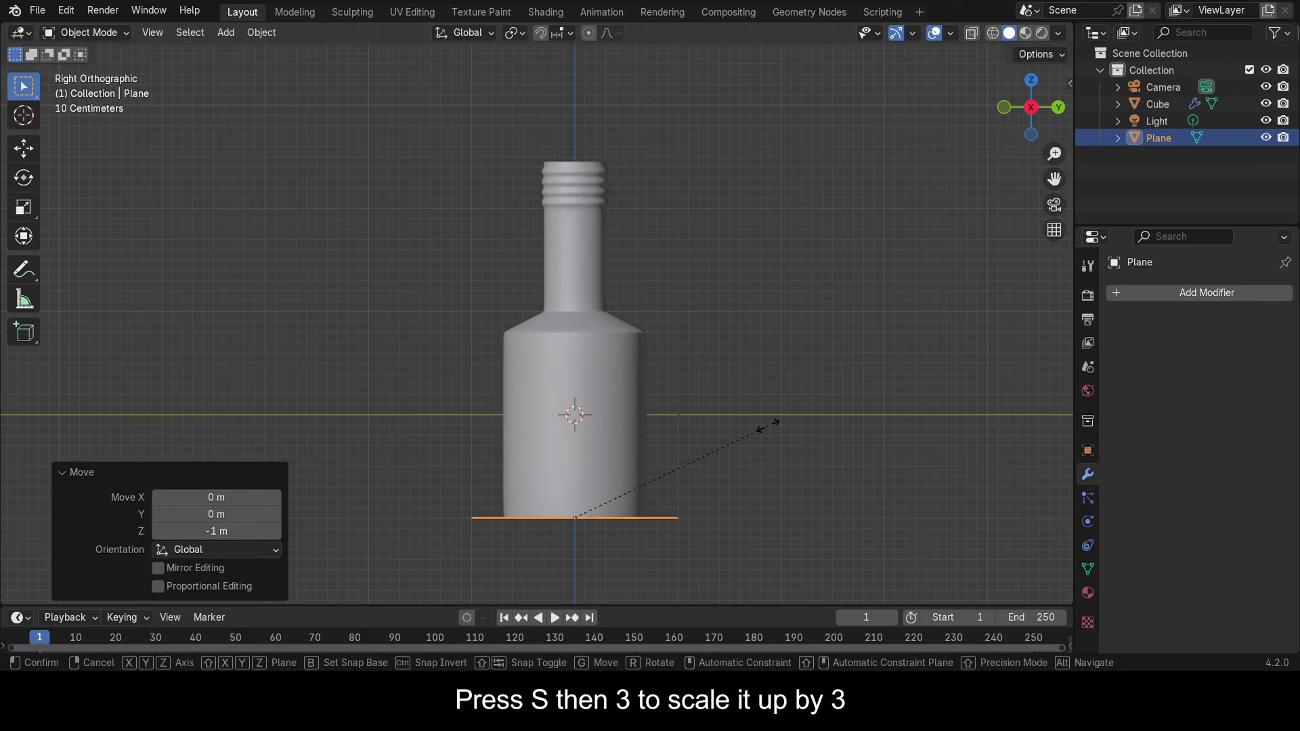
key("3")
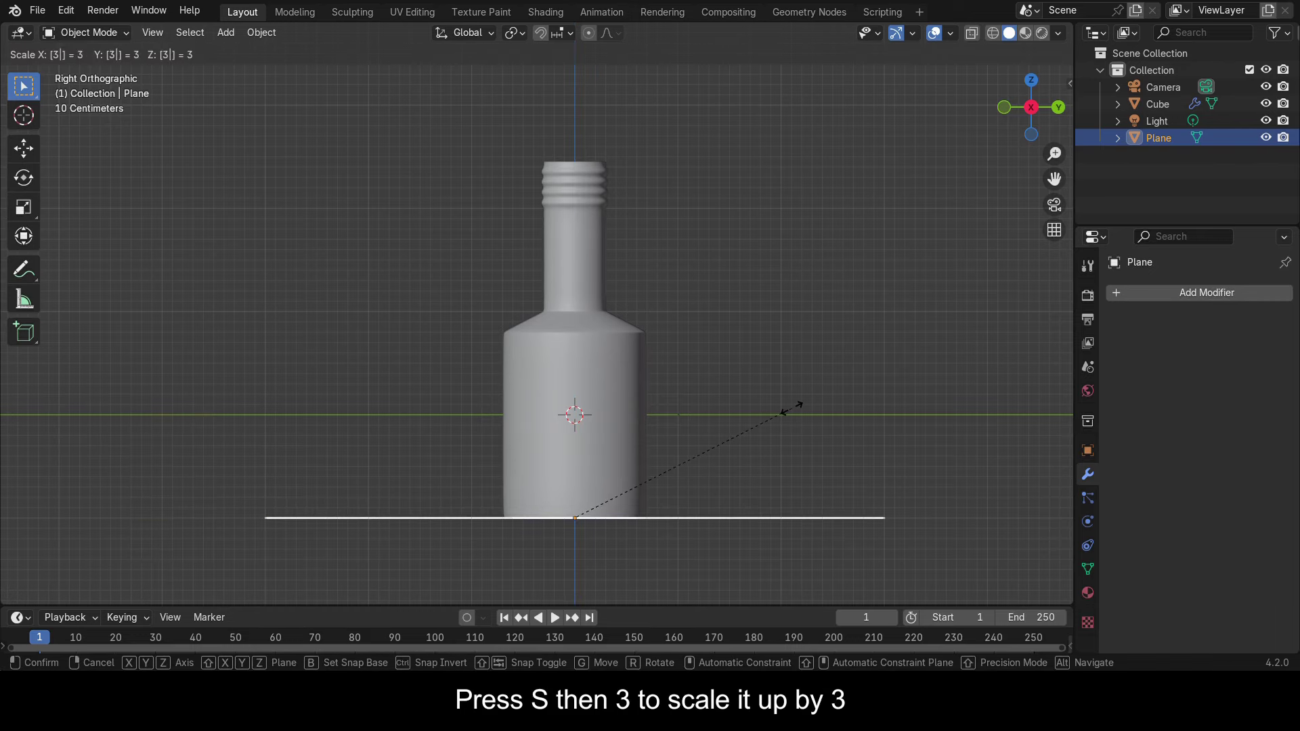
key("Return")
Duplicate the ground plane 4 m straight up as Plane.001
scroll(791, 407, "down", 1)
key("shift+d")
key("z")
key("4")
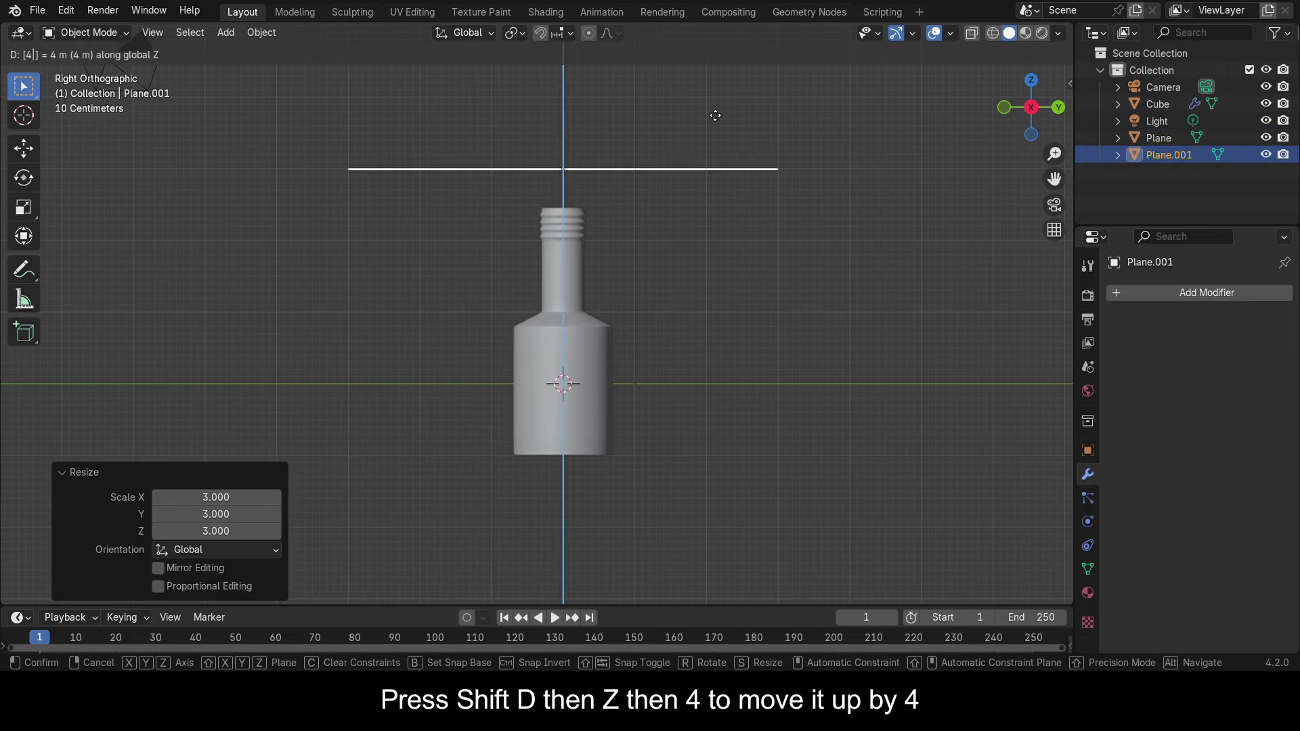
key("Return")
Scale Plane.001 to 0.5 and extrude it about 0.756 m upward into a slab, then save
key("Tab")
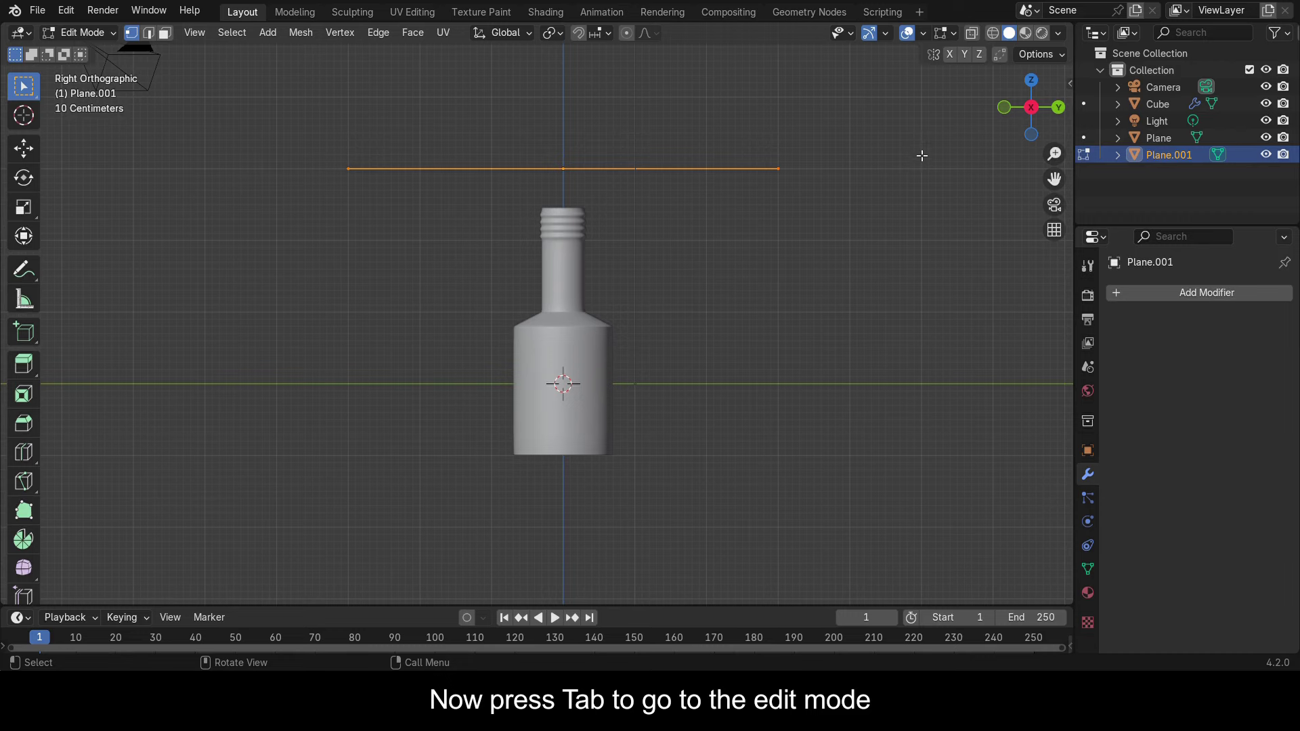
type("s0.5")
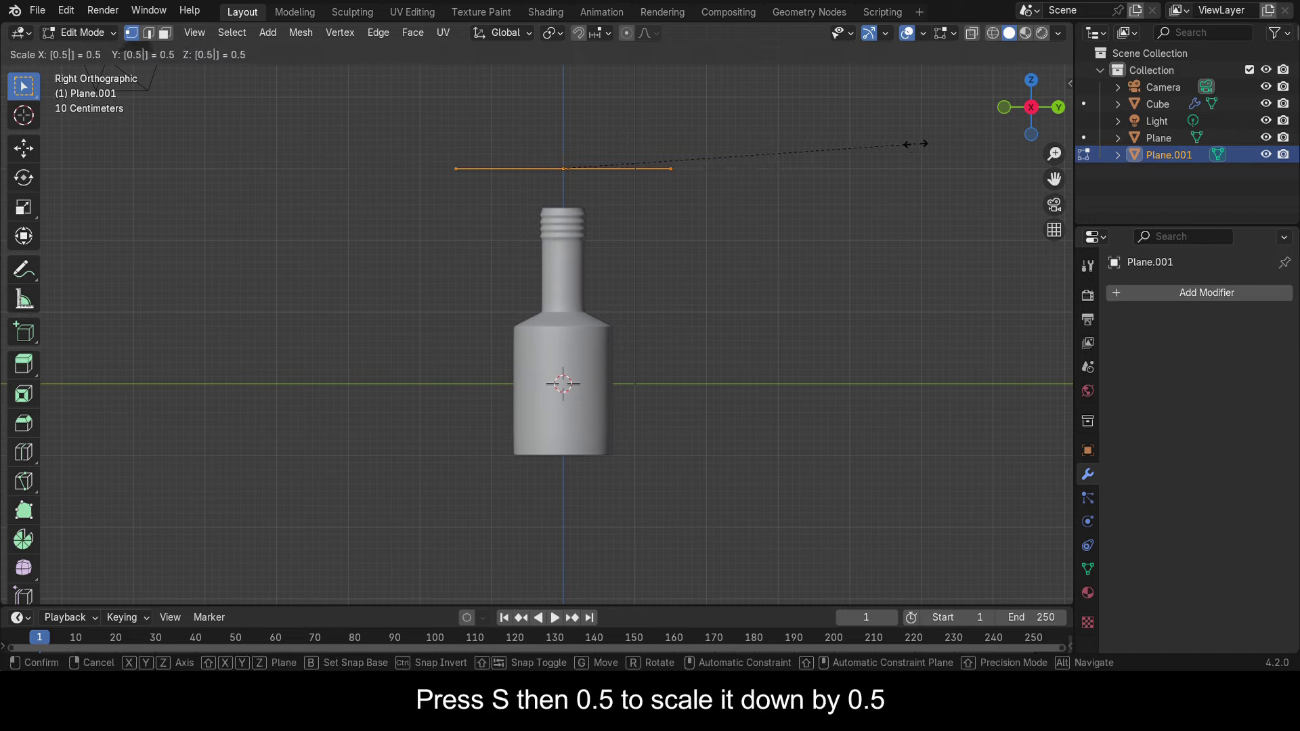
key("Return")
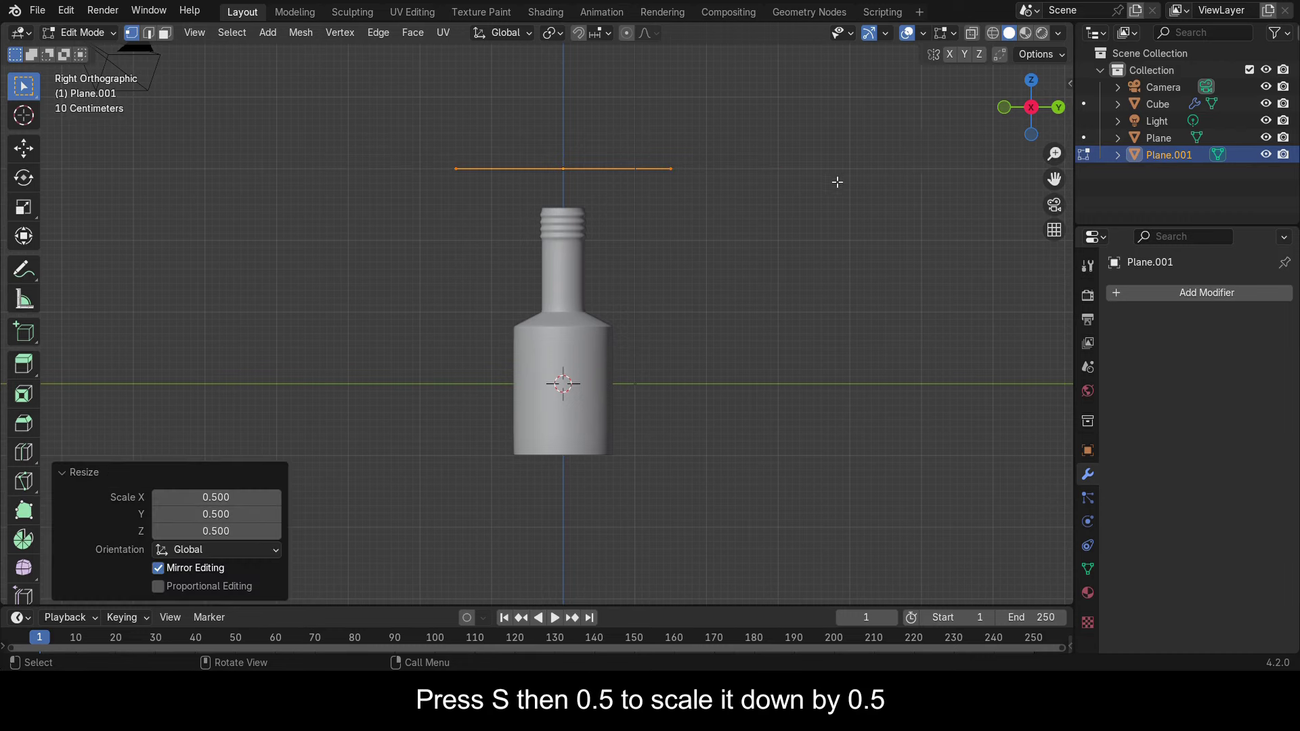
key("e")
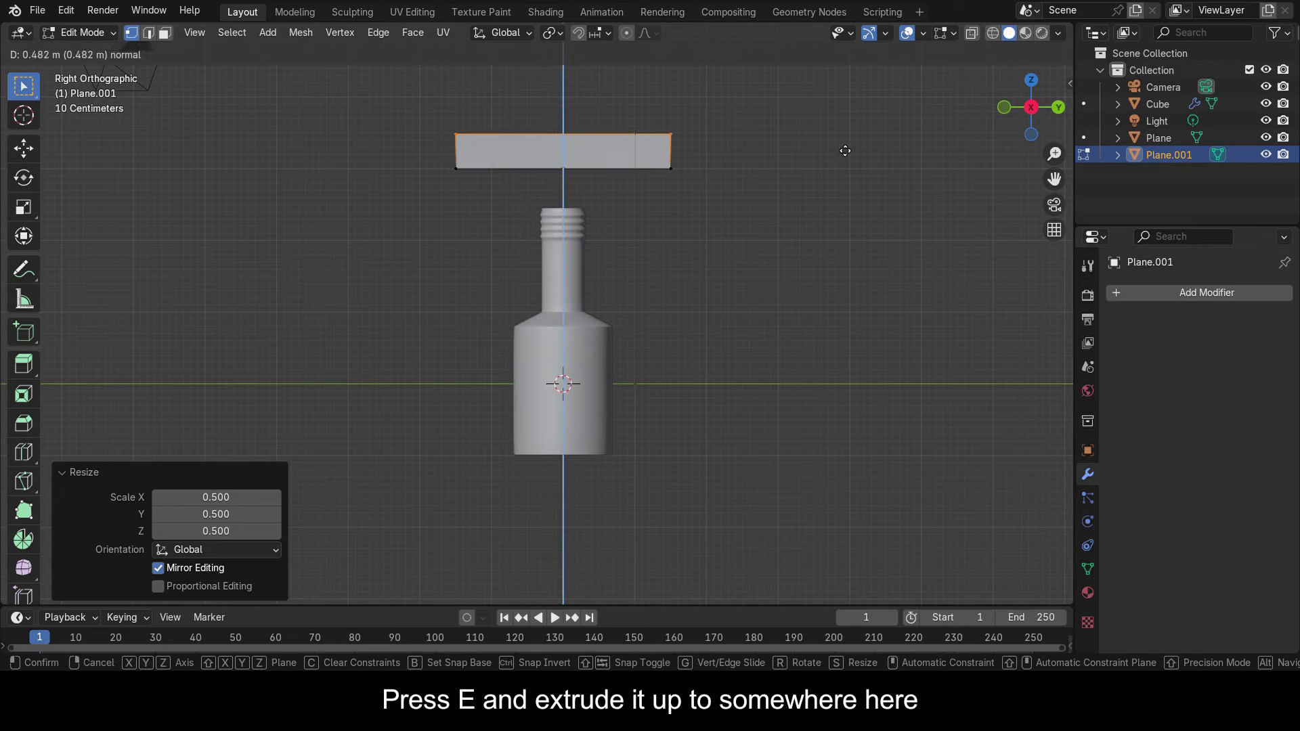
left_click(852, 129)
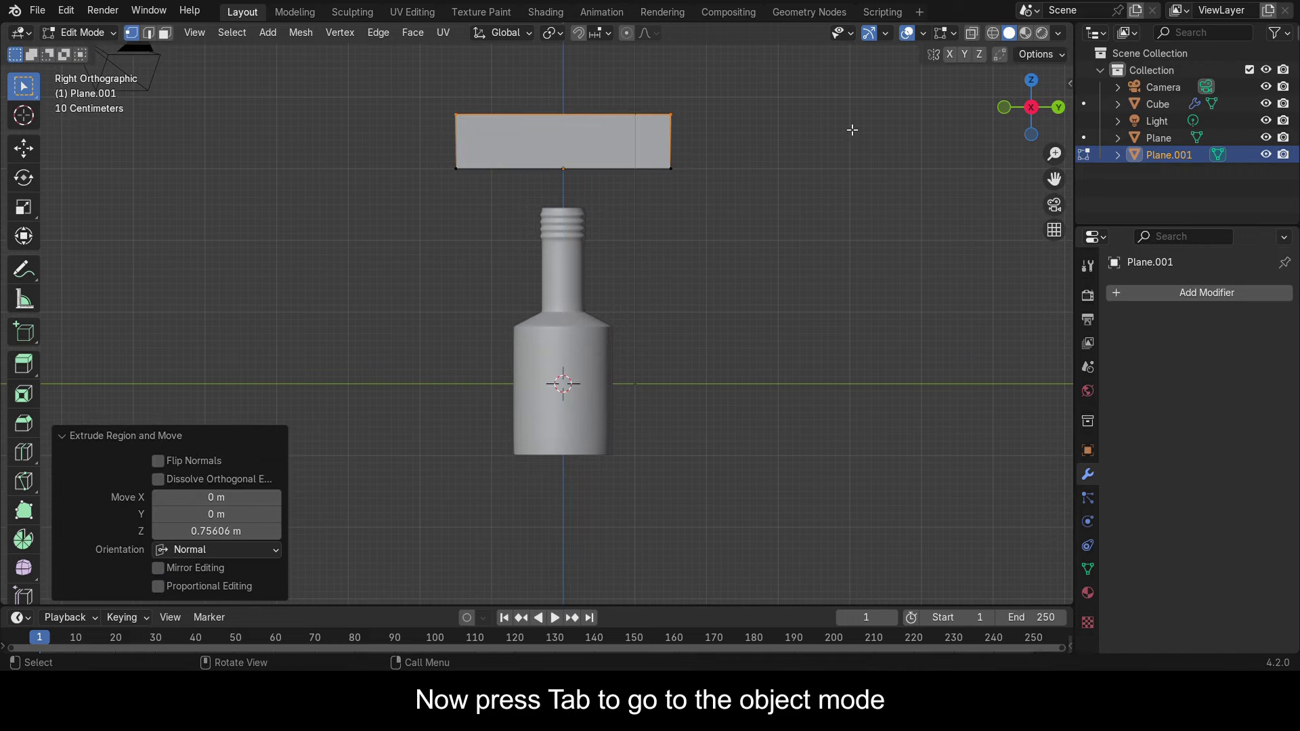
key("Tab")
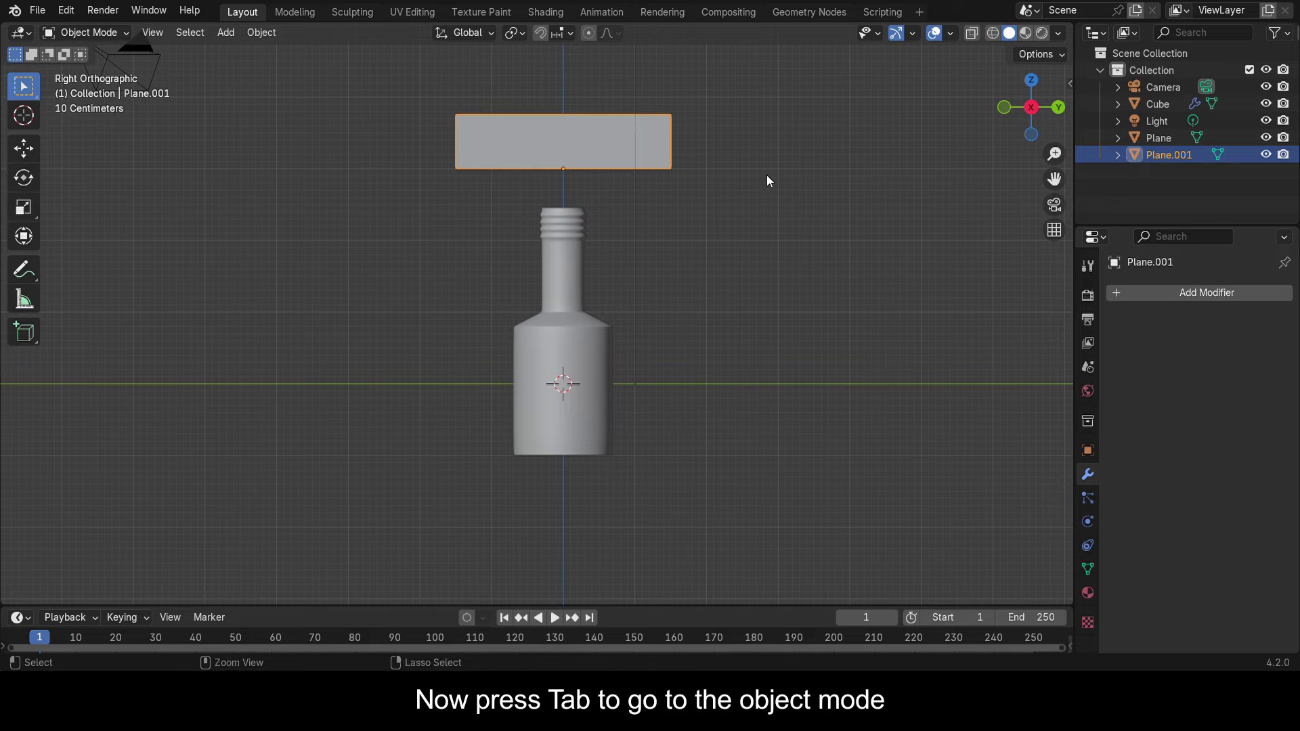
key("ctrl+s")
middle_click_drag(831, 173, 649, 292)
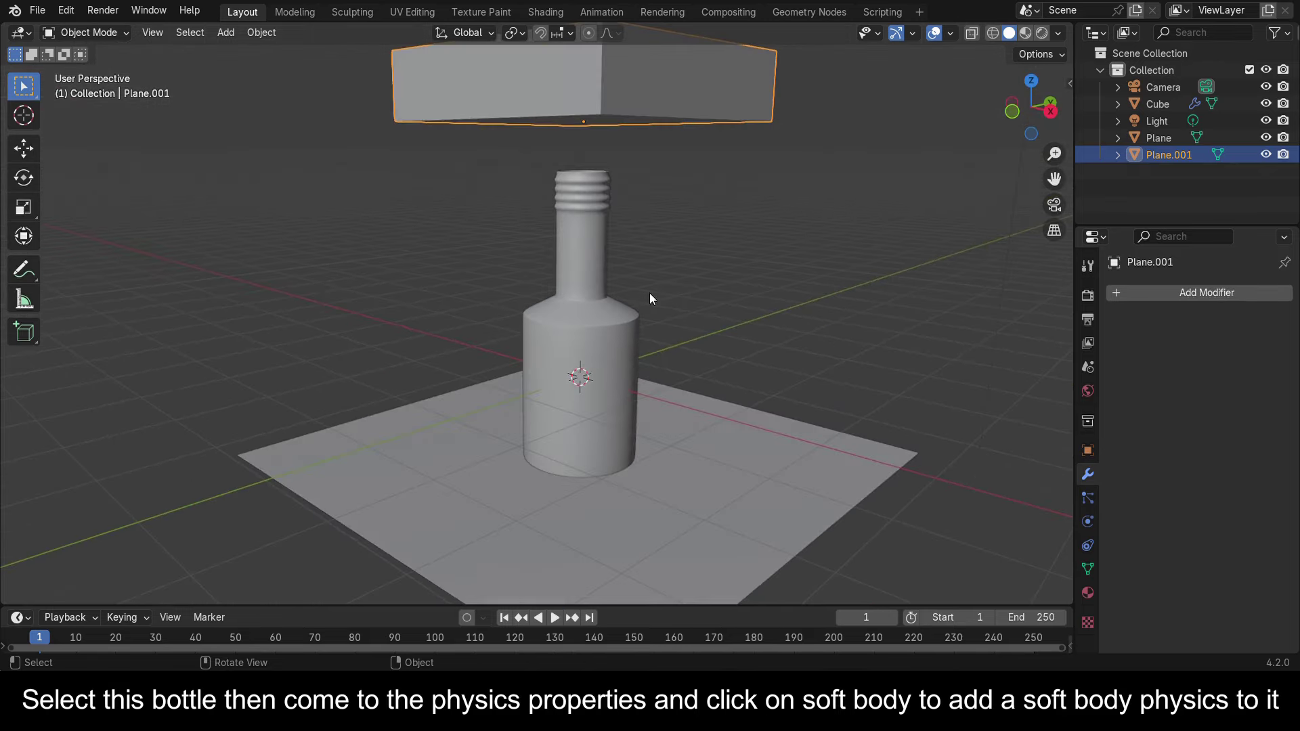
left_click(585, 363)
Add Soft Body physics to the bottle, save, and play the animation to test it
left_click(1088, 523)
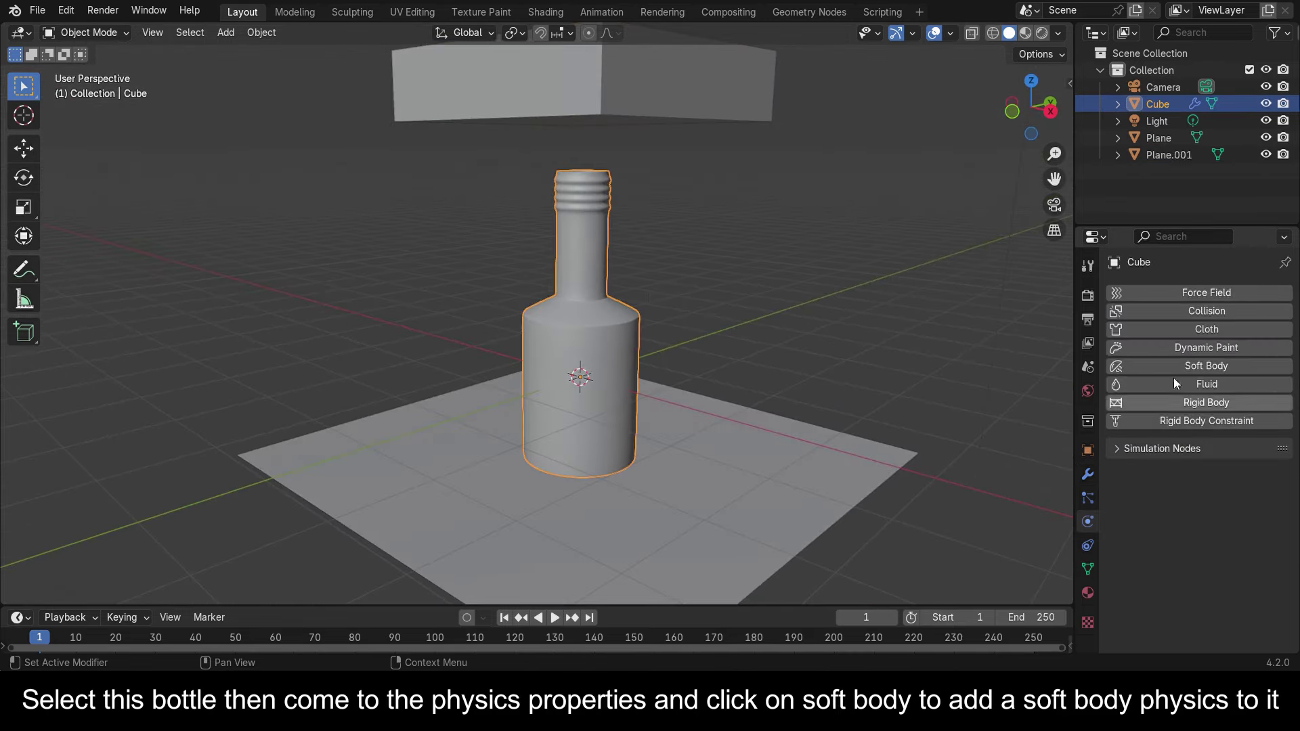
left_click(1197, 366)
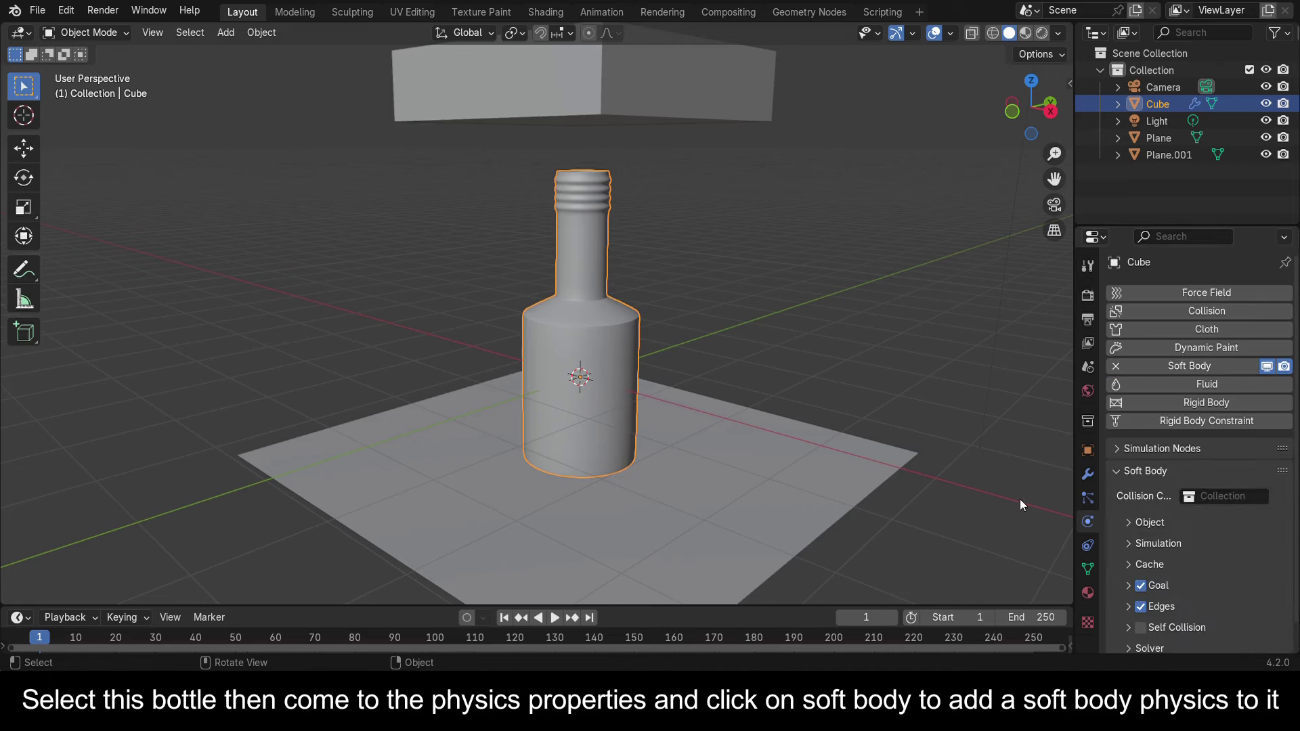
key("ctrl+s")
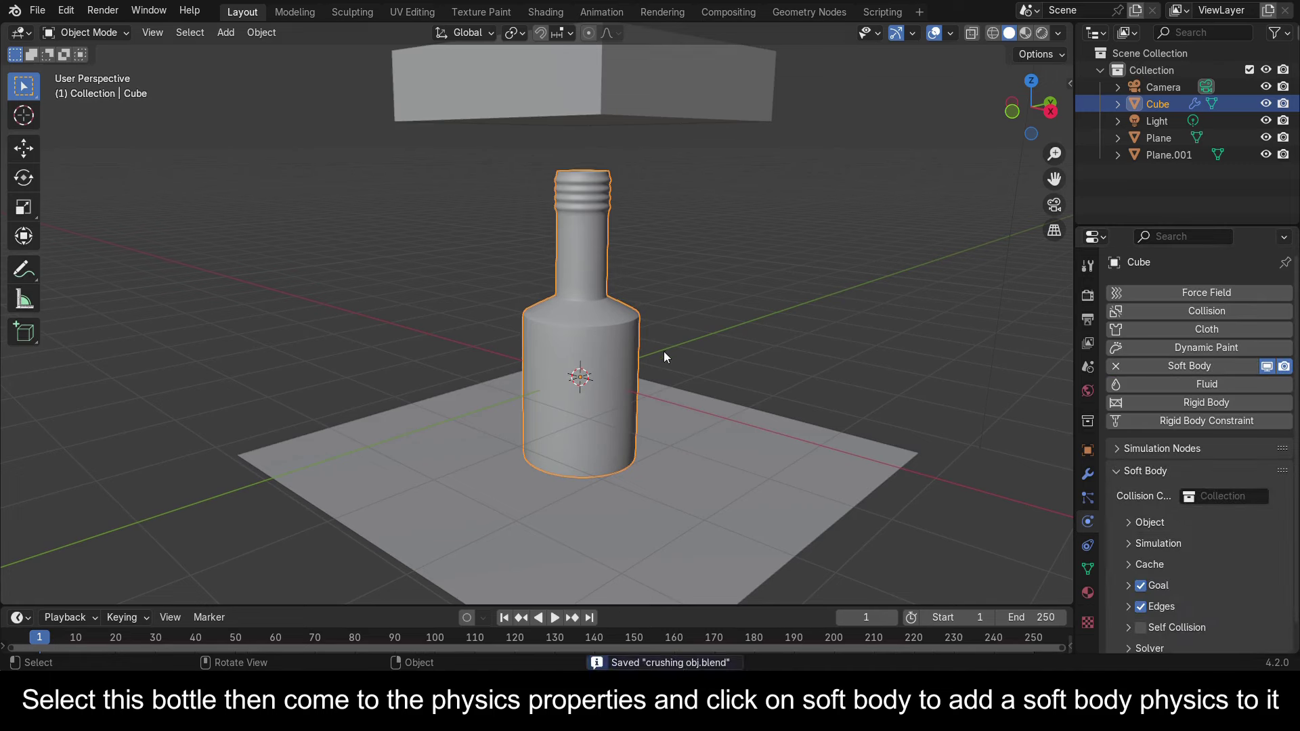
key("space")
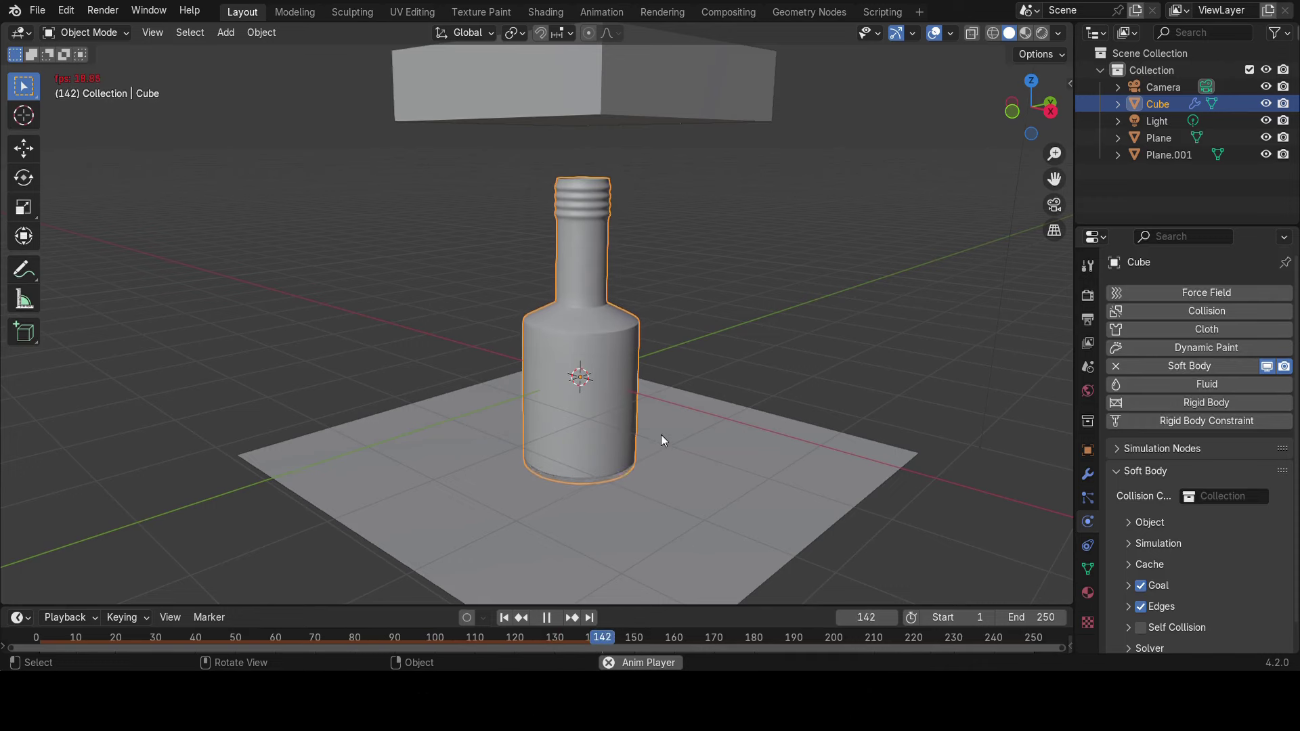
key("space")
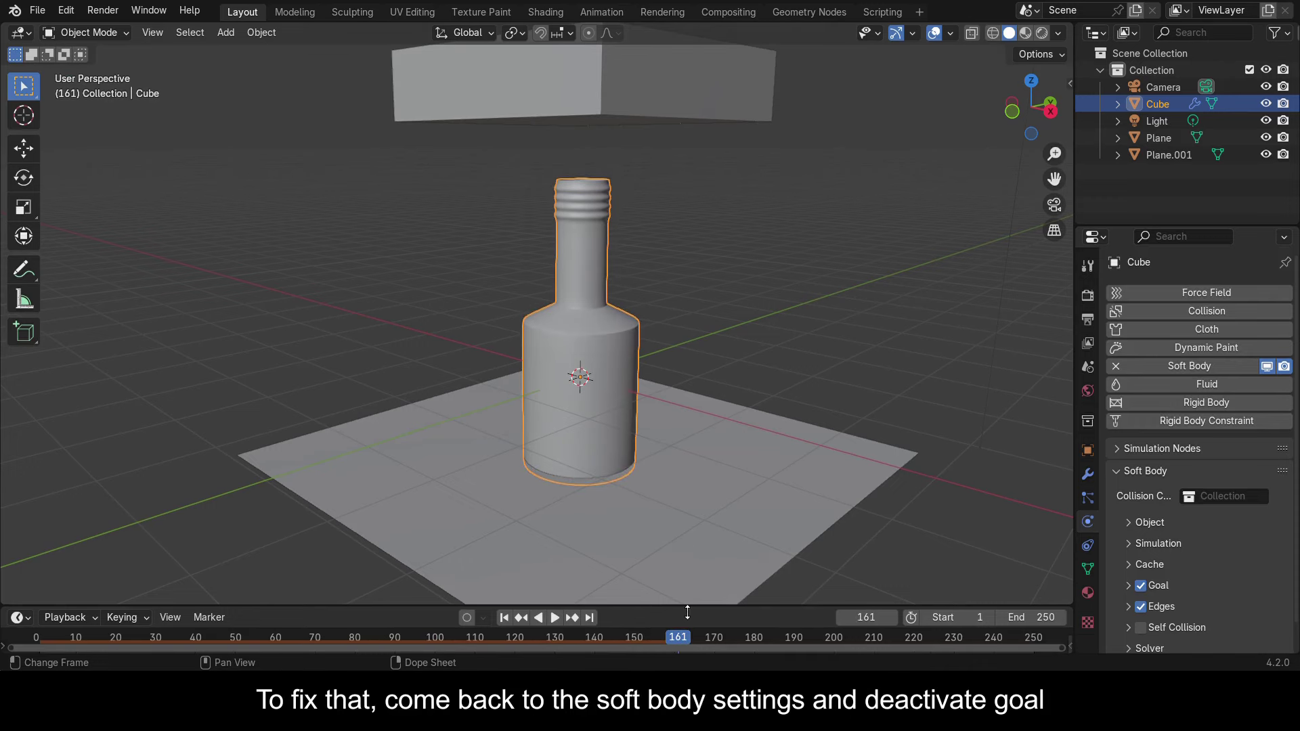
Turn off the soft body's Goal so the bottle falls, replay, and rewind to the start
left_click(1141, 585)
key("space")
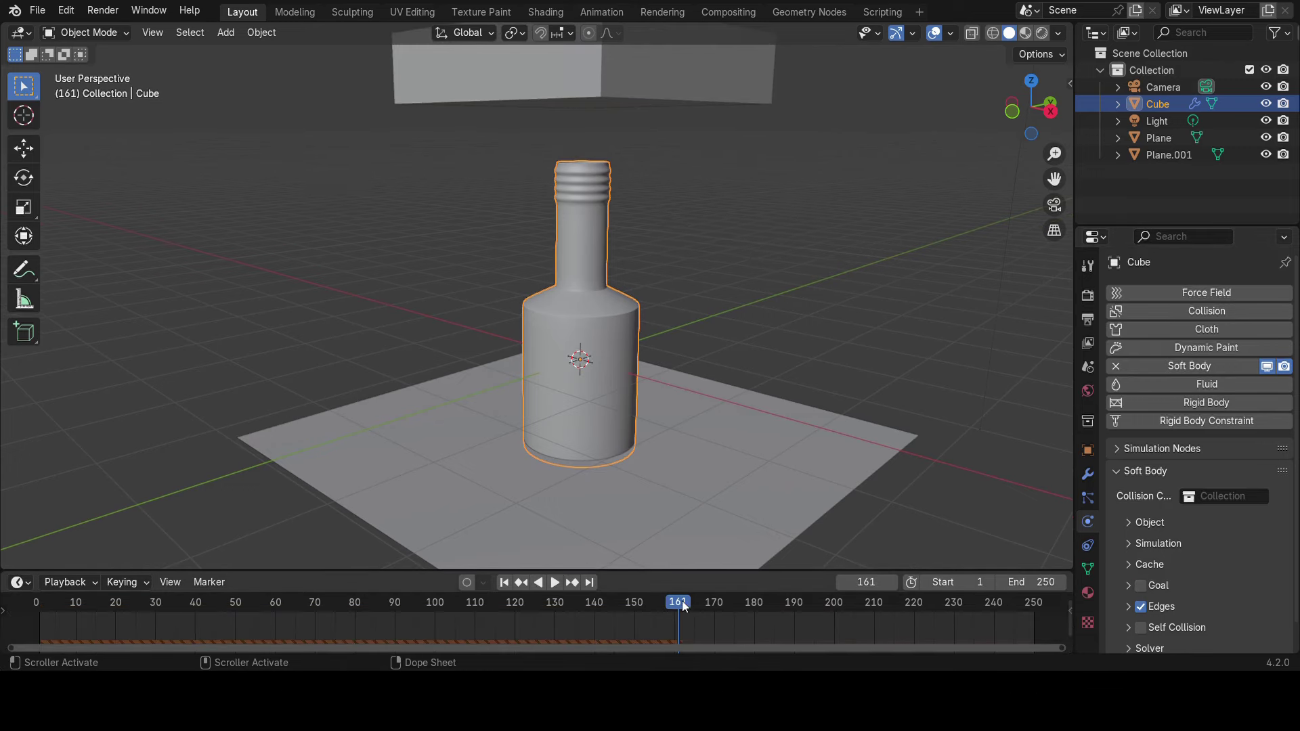
key("shift+Left")
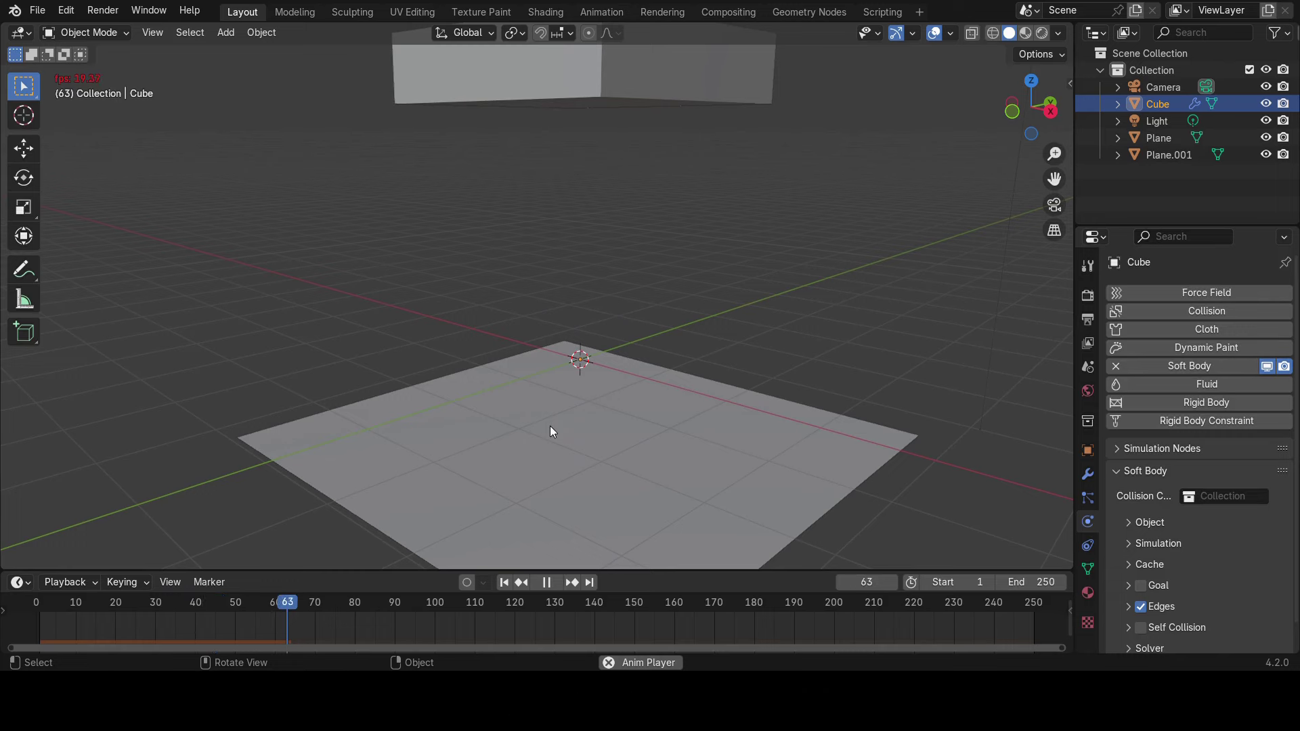
key("space")
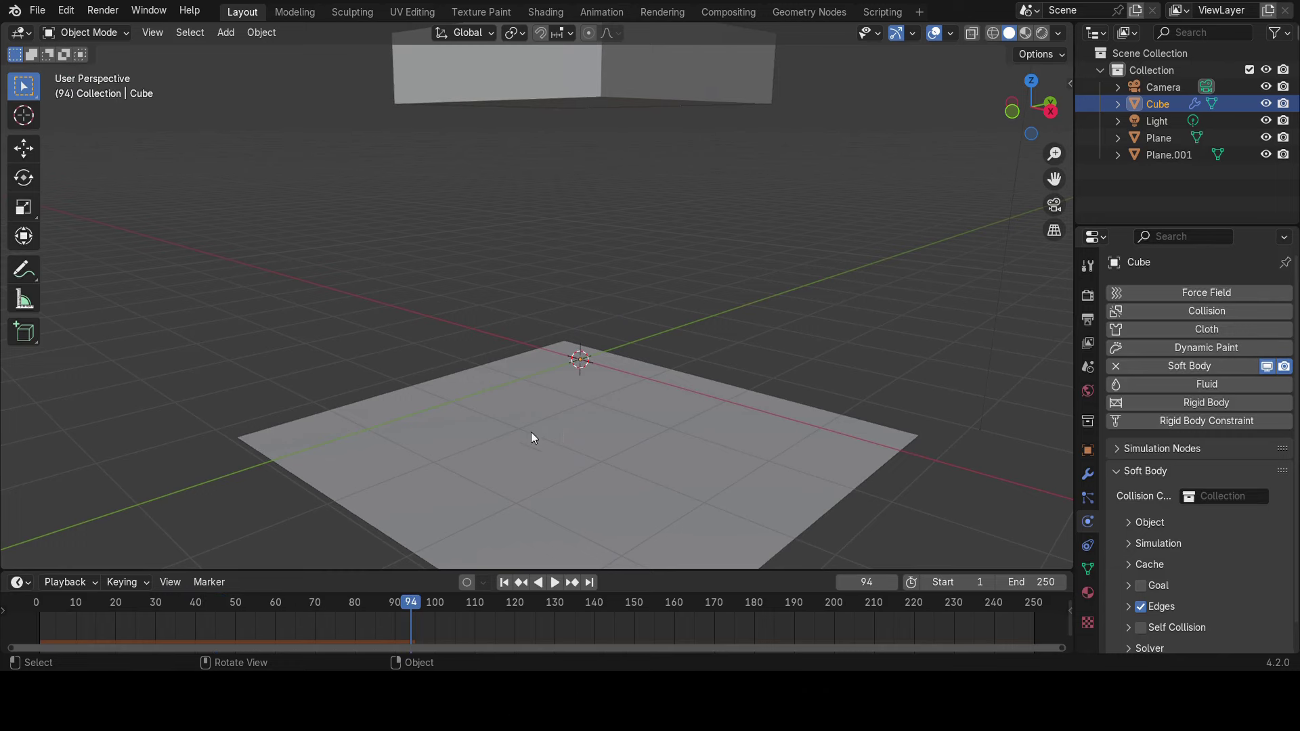
left_click(52, 611)
key("Escape")
left_click(673, 466)
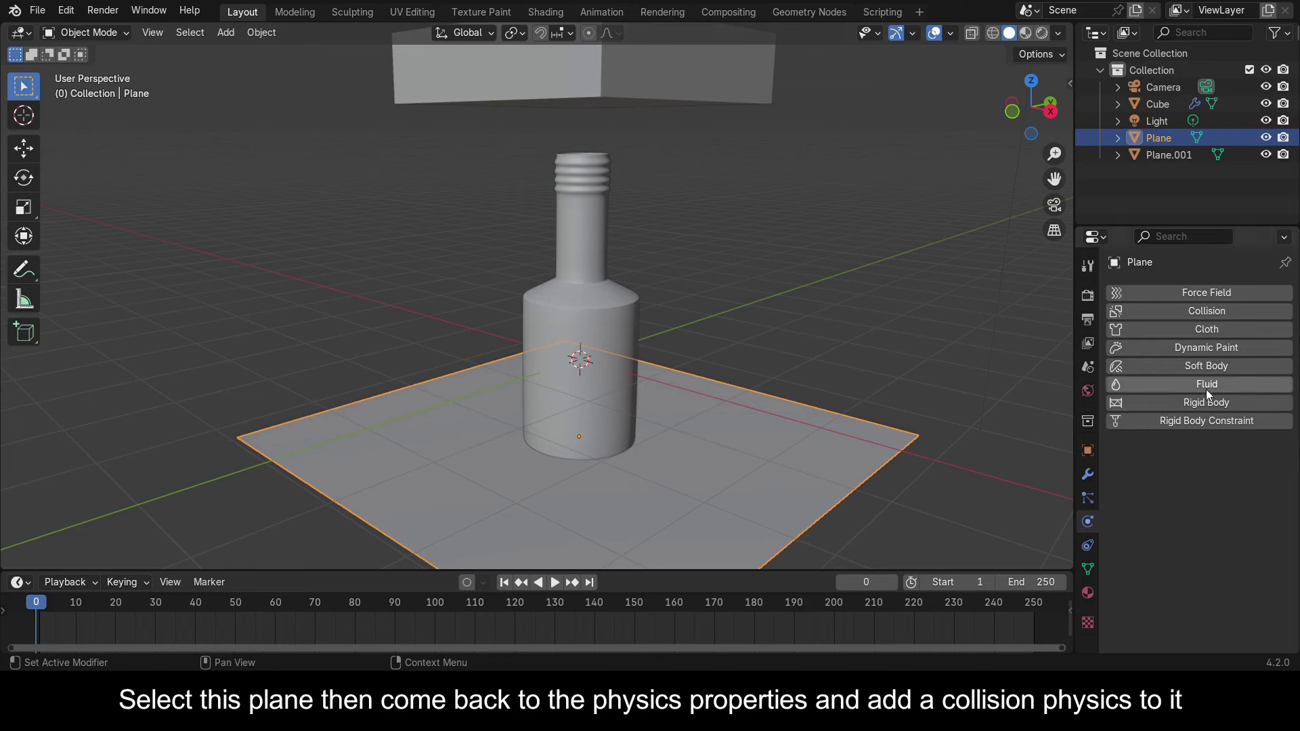
Give the ground plane Collision physics, save, and play to watch the bottle crumple onto it
left_click(1206, 311)
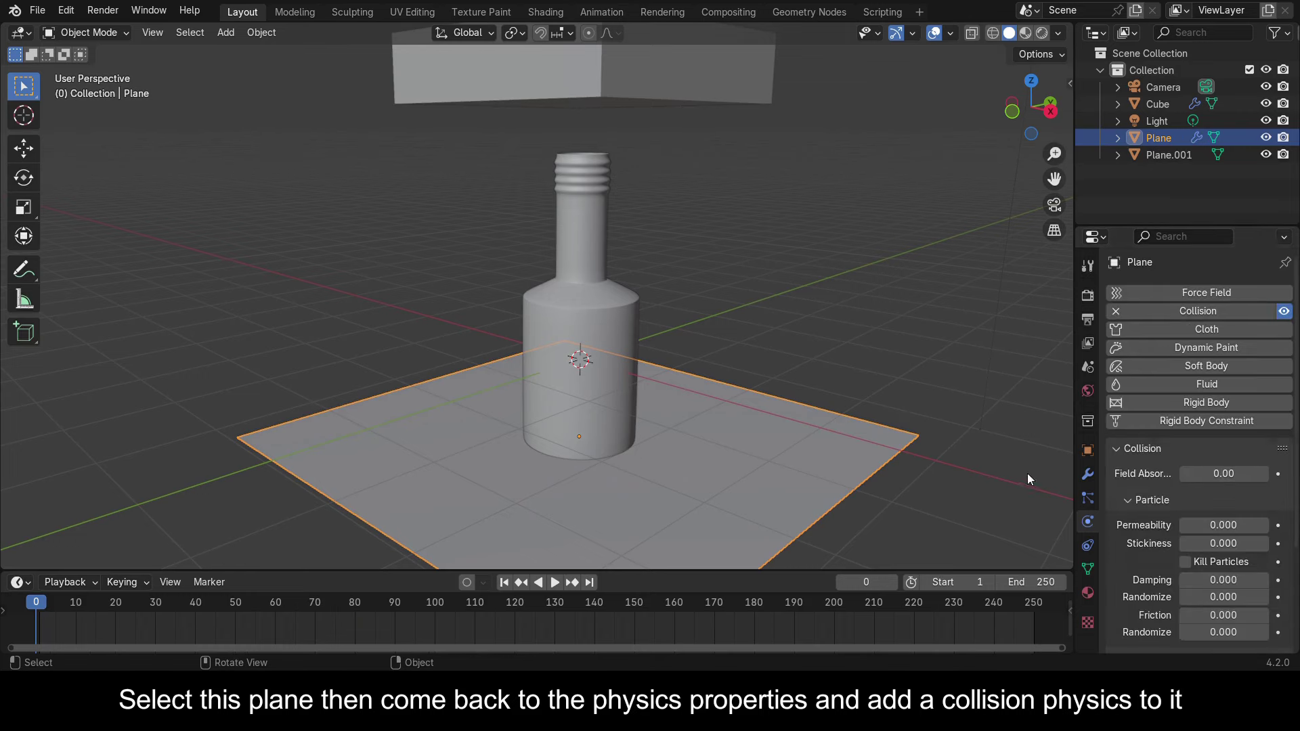
key("ctrl+s")
key("space")
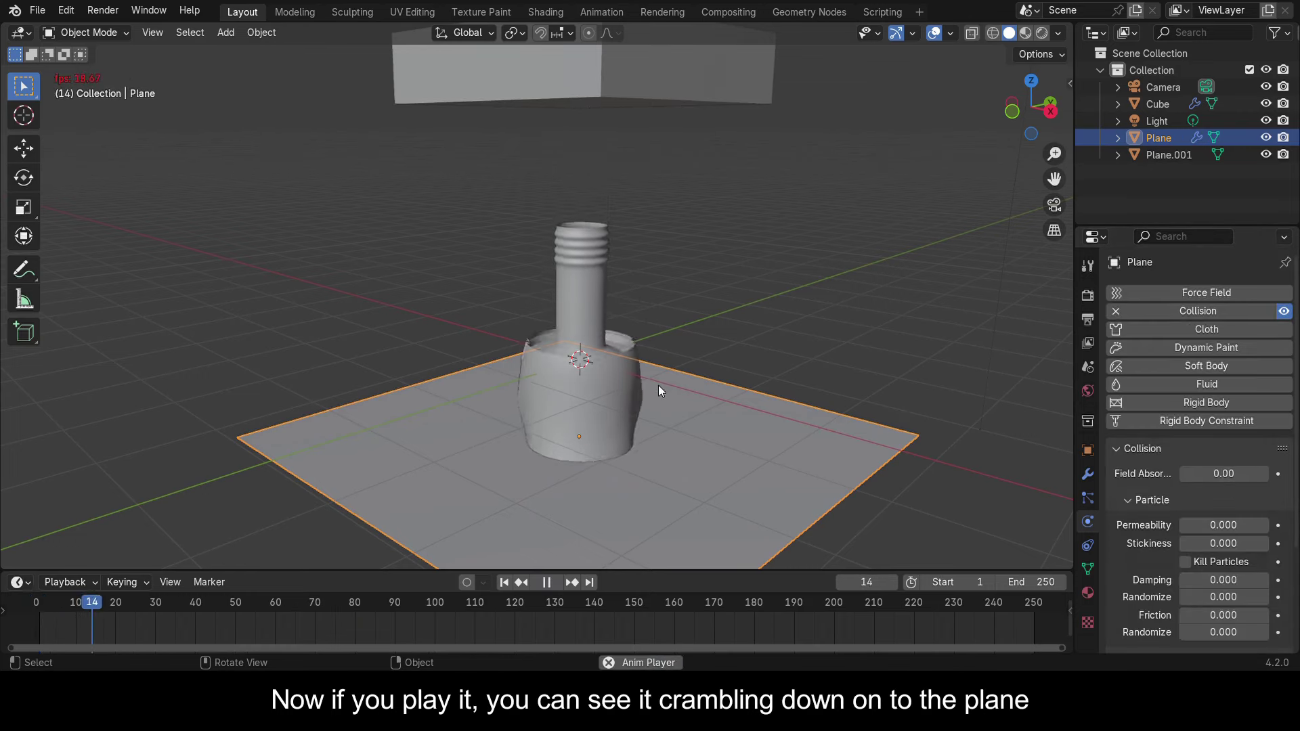
key("space")
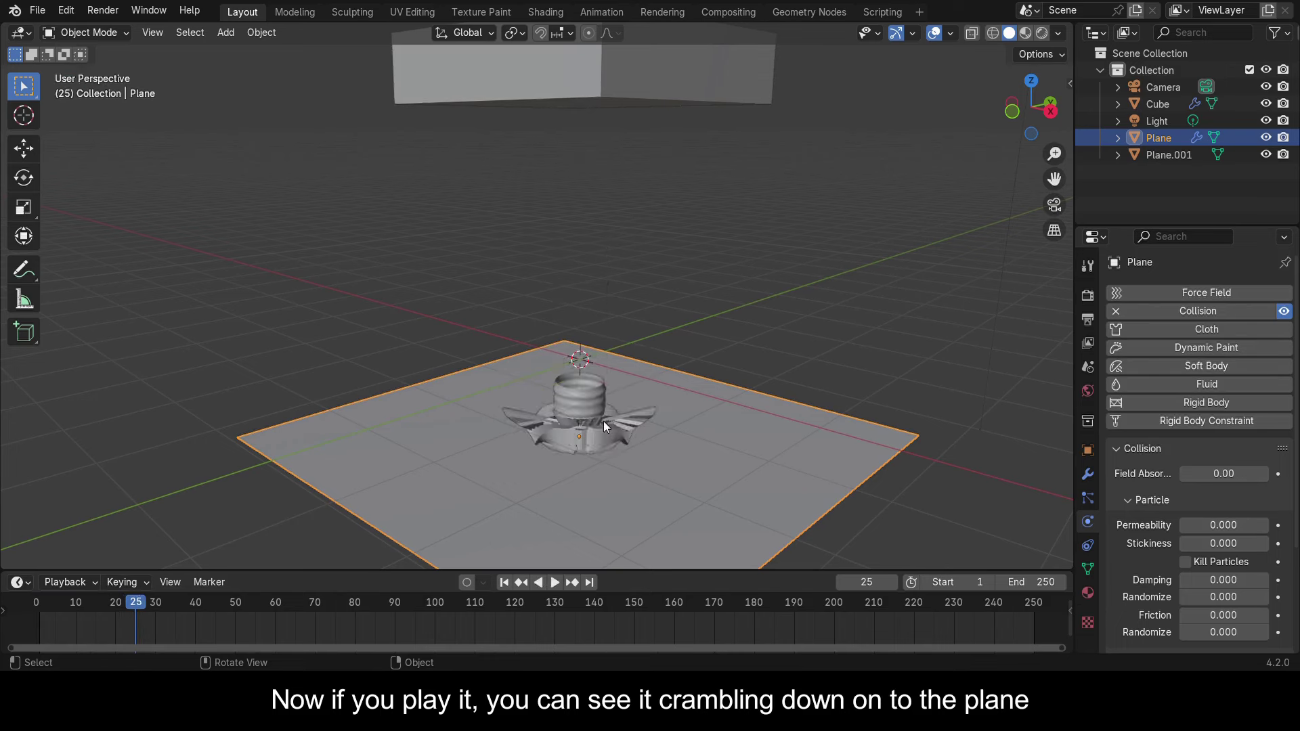
left_click_drag(135, 606, 34, 613)
In the bottle's Soft Body Edges panel, set Damp 11.5, Plasticity 54 and Bending about 7.8, testing playback
left_click(586, 205)
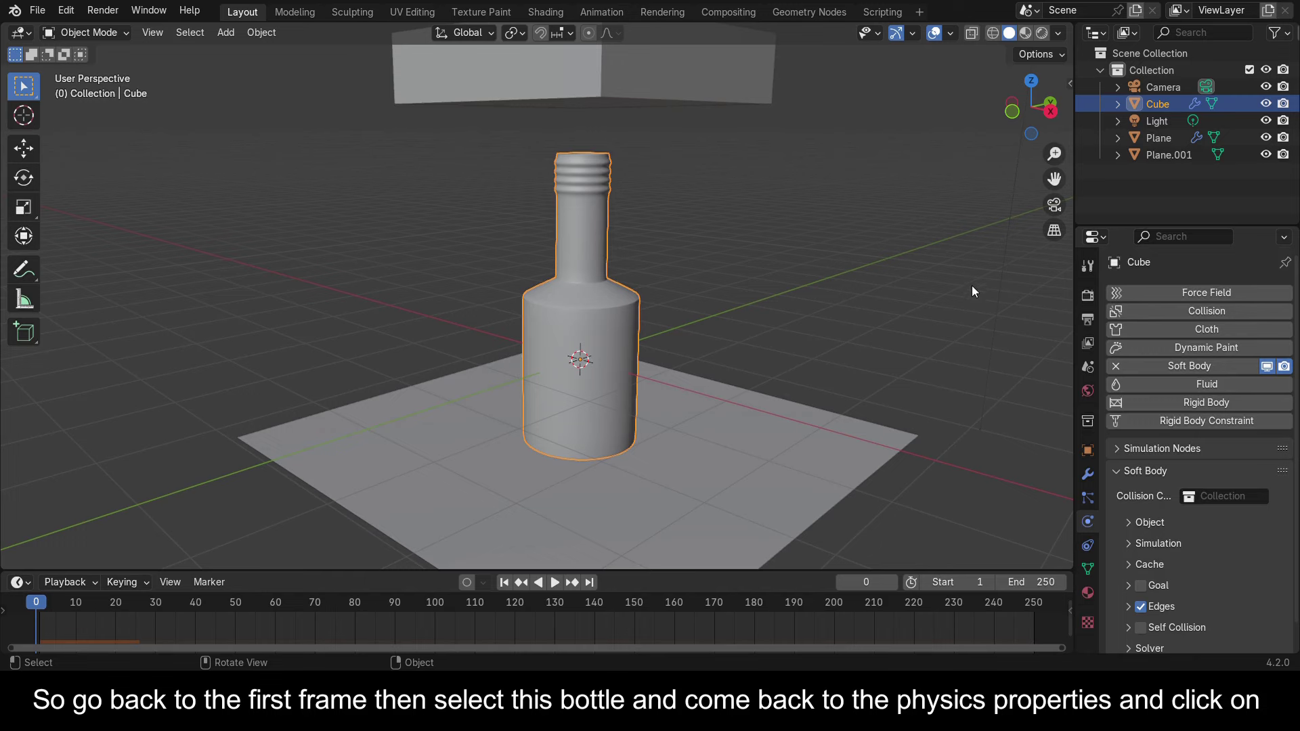
scroll(1150, 591, "down", 1)
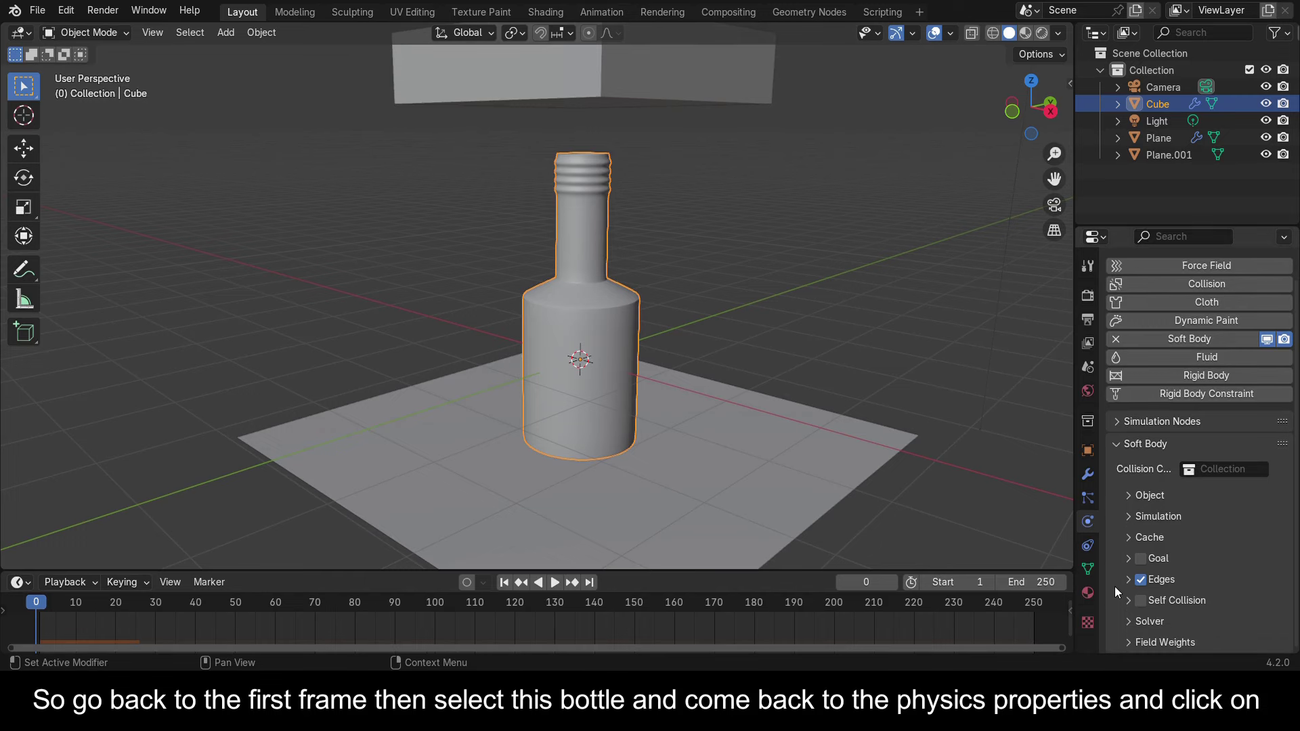
left_click(1125, 580)
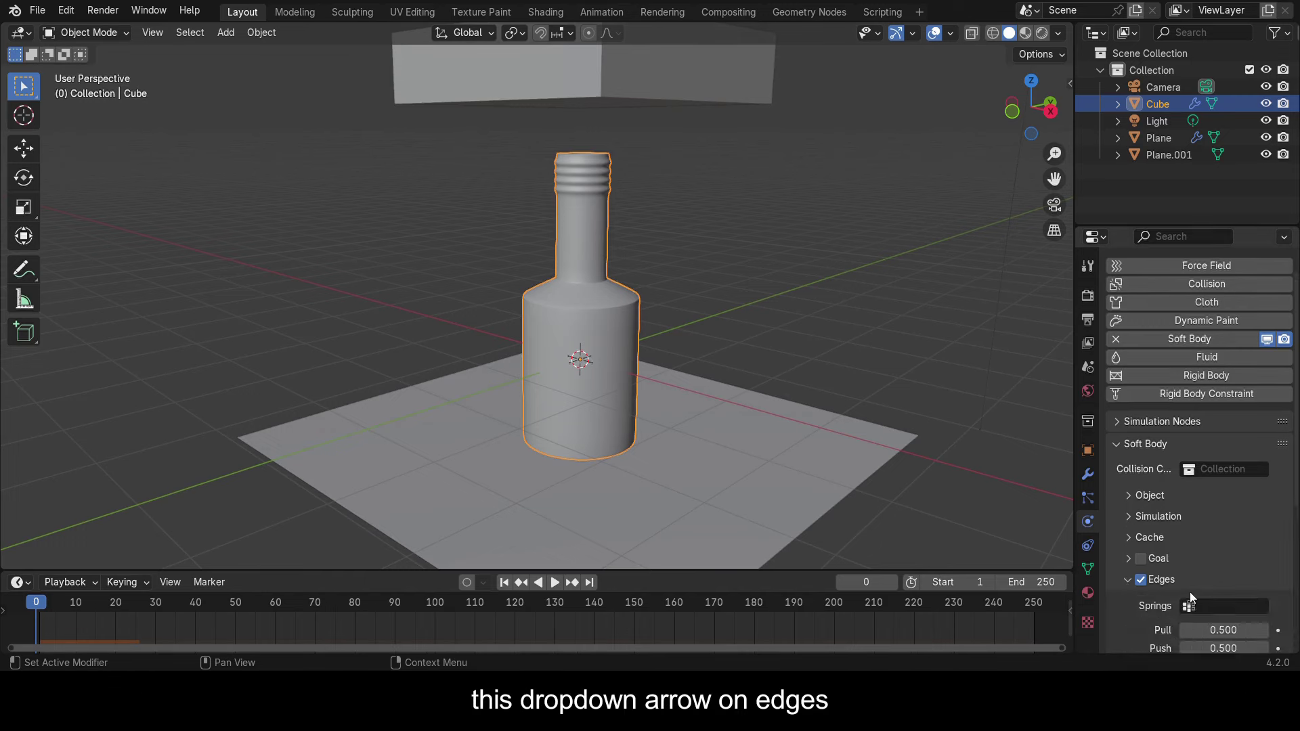
scroll(1192, 589, "down", 5)
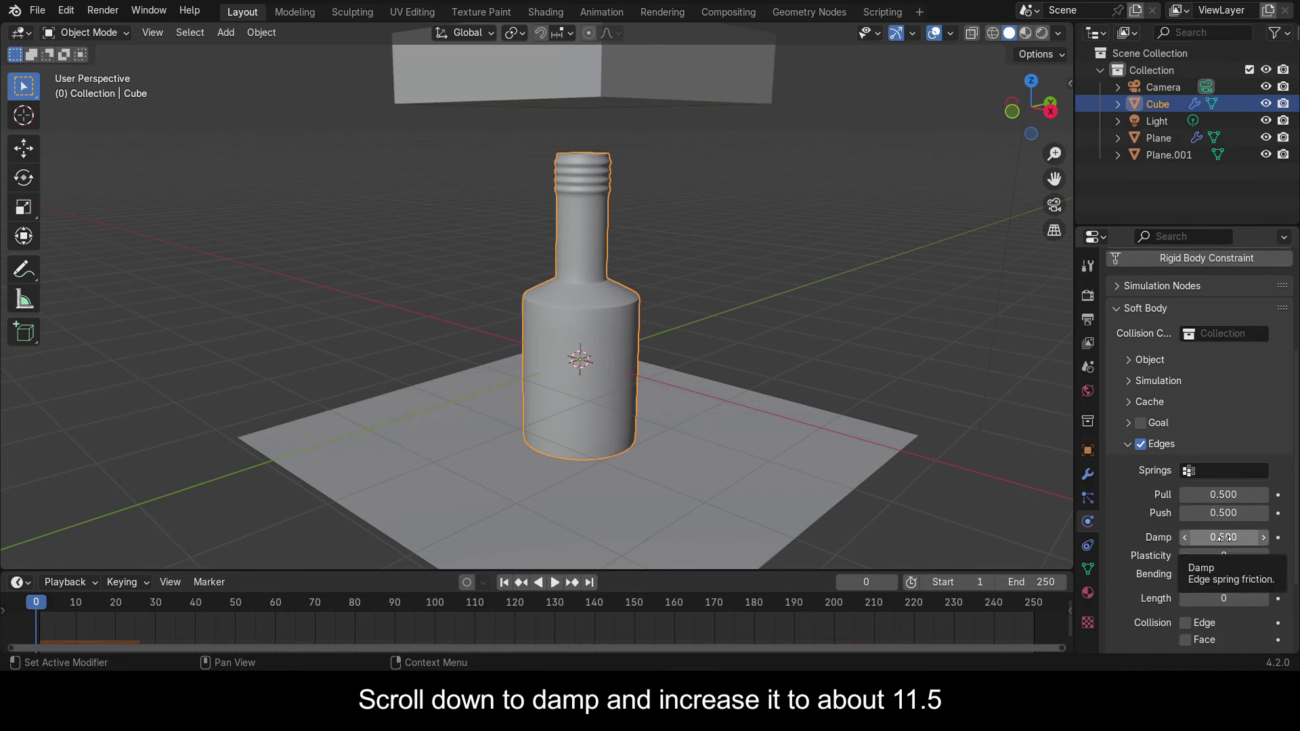
left_click_drag(1239, 538, 1273, 538)
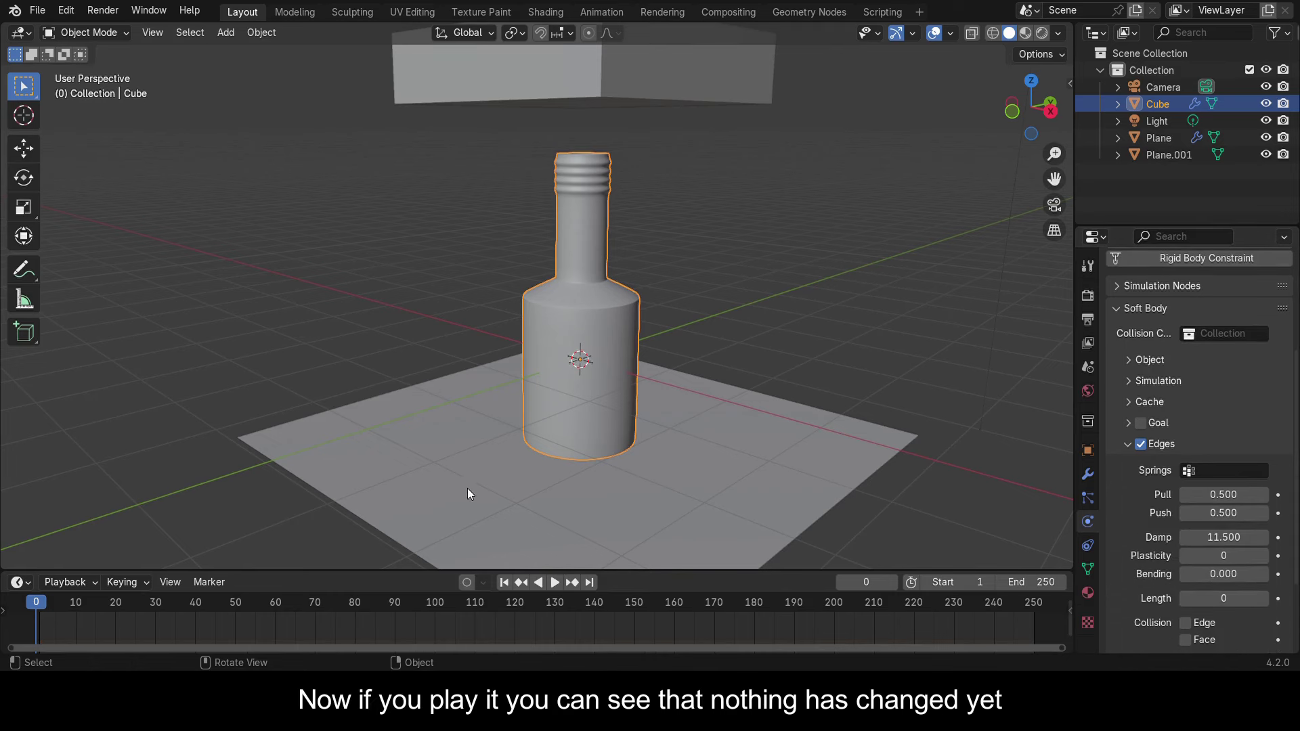
key("space")
key("space")
left_click_drag(140, 602, 35, 609)
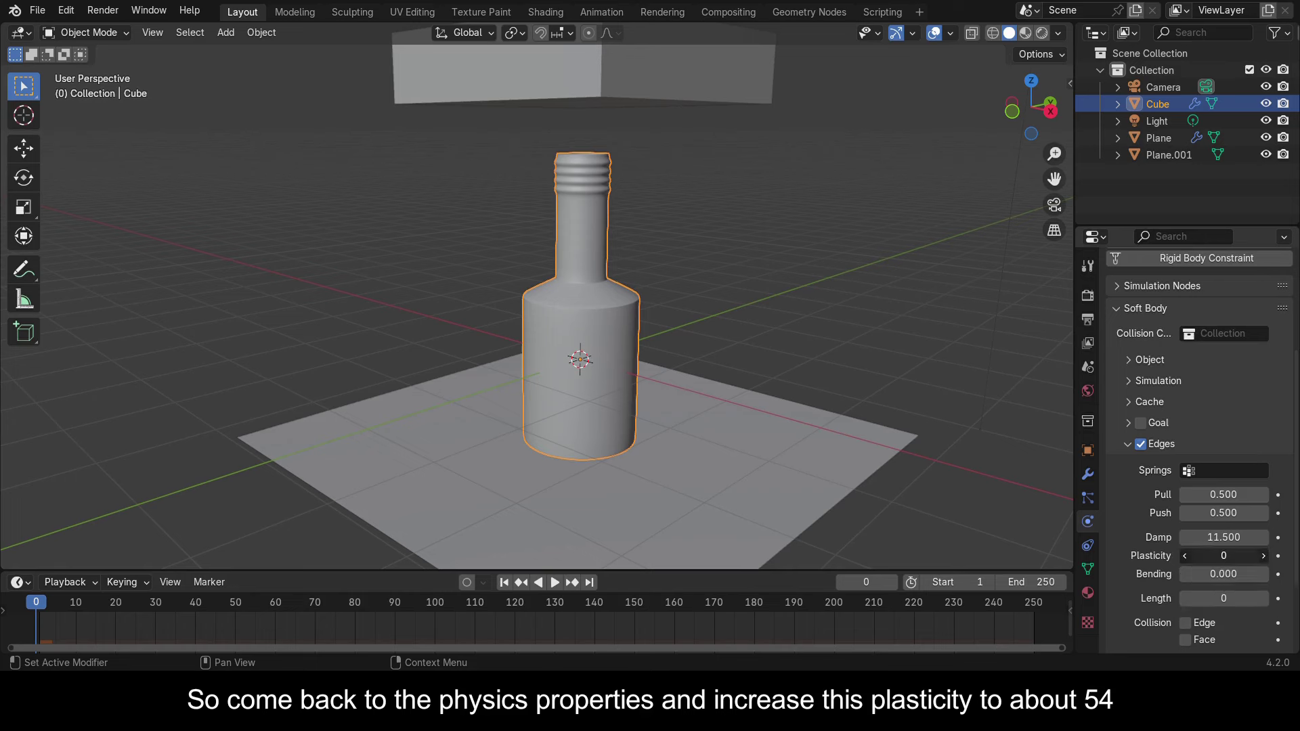
key("Right")
left_click_drag(1219, 580, 1260, 581)
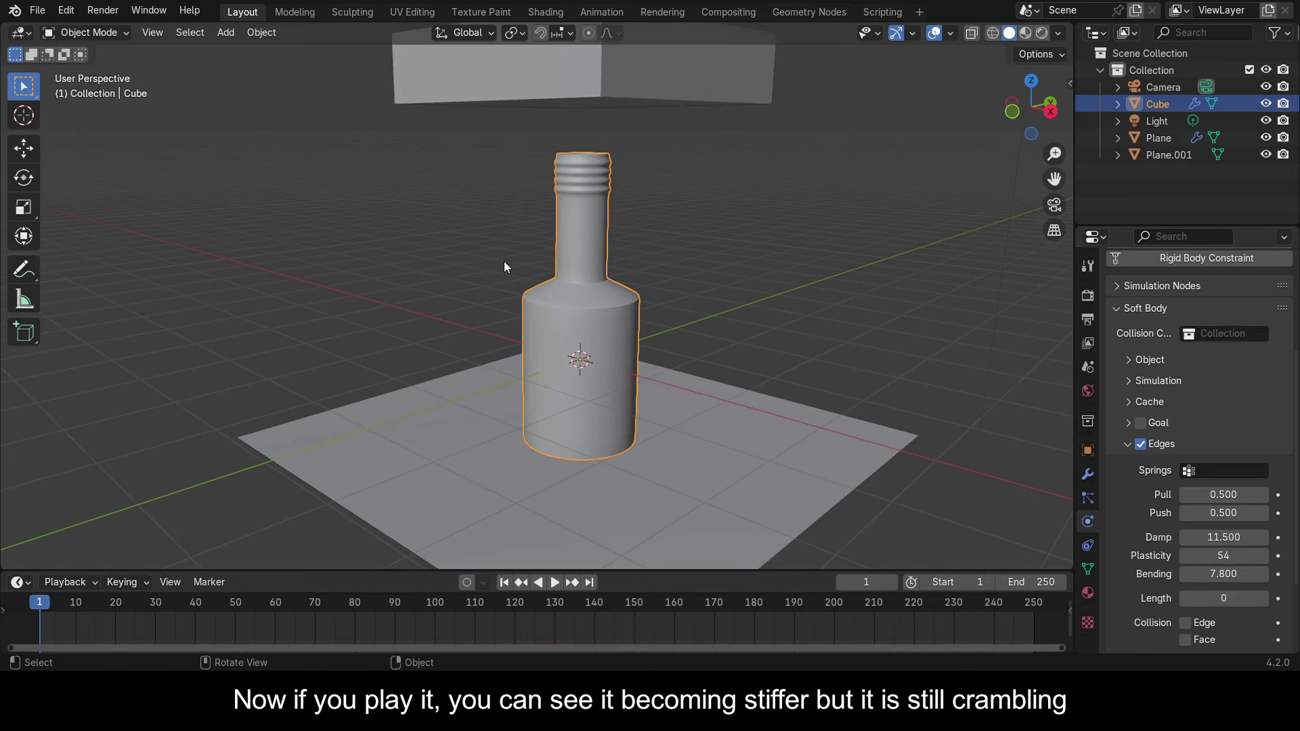
Set soft body Bending to 10 and Plasticity to 100, replay the simulation, then enter Edit Mode
key("space")
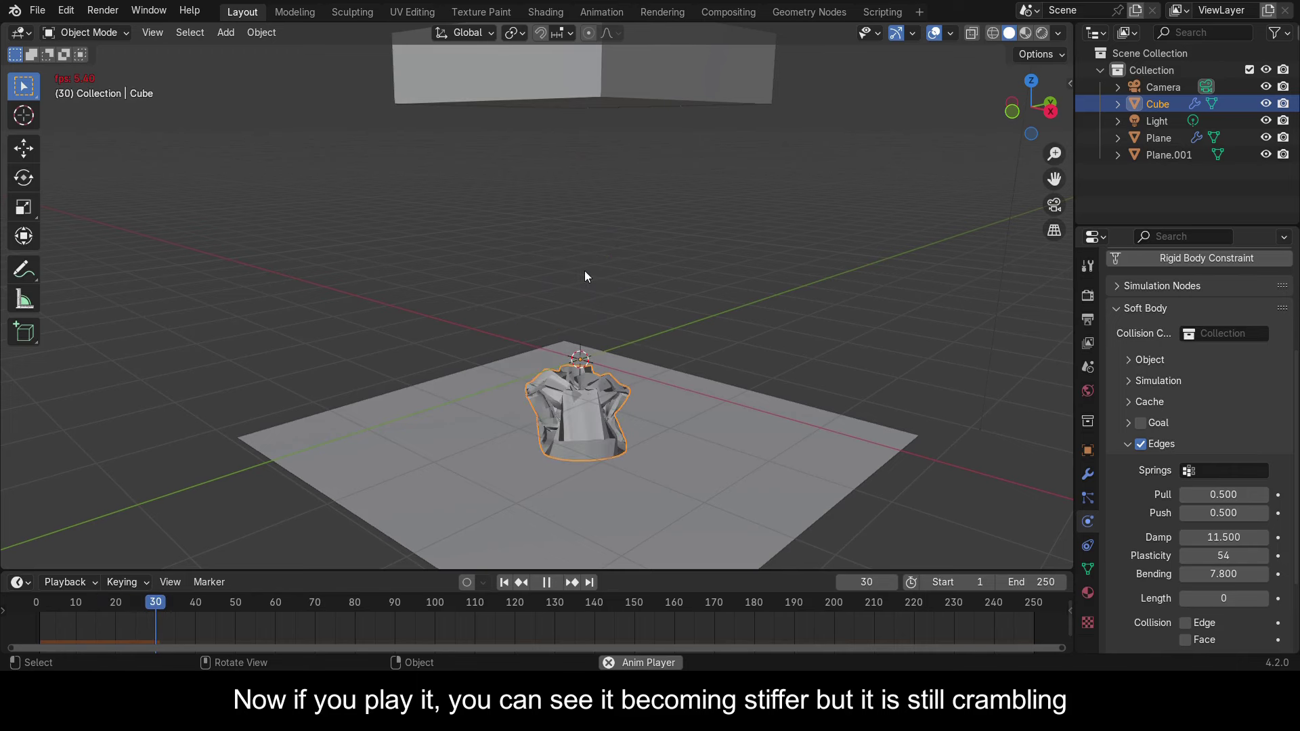
key("Escape")
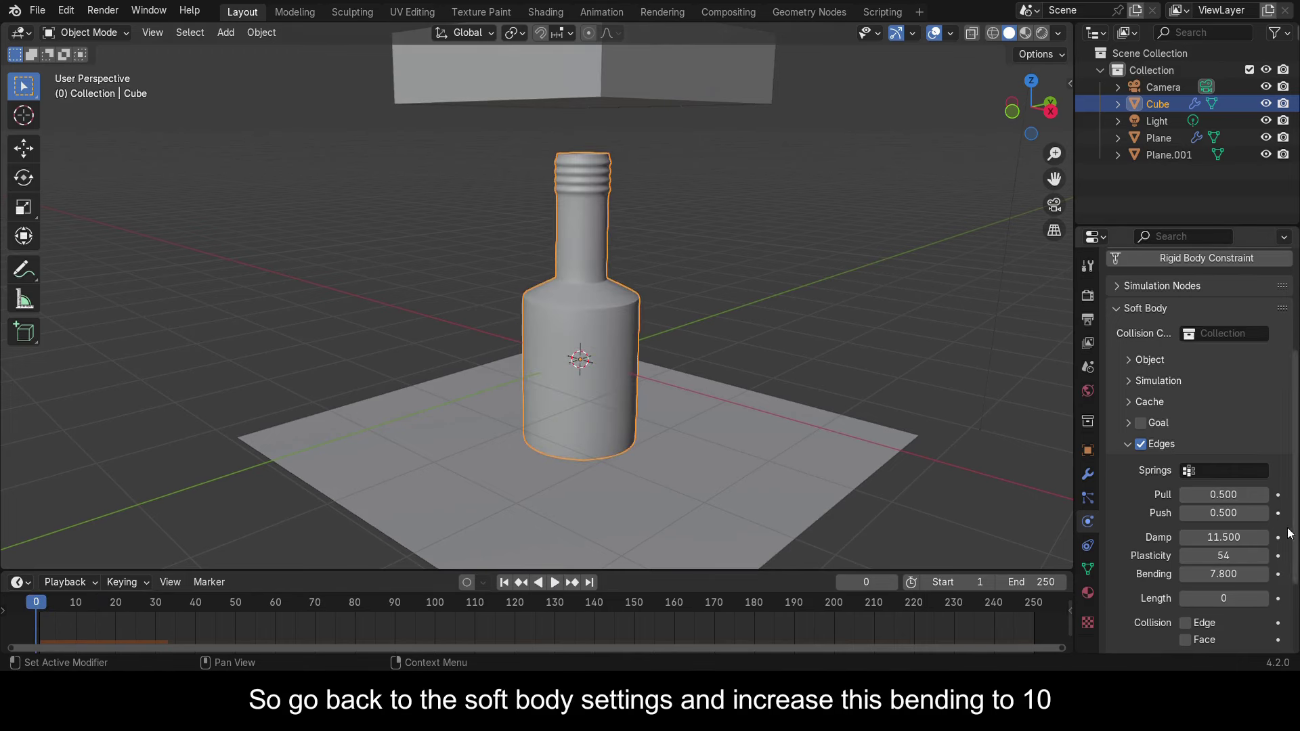
double_click(1233, 577)
type("10")
key("Return")
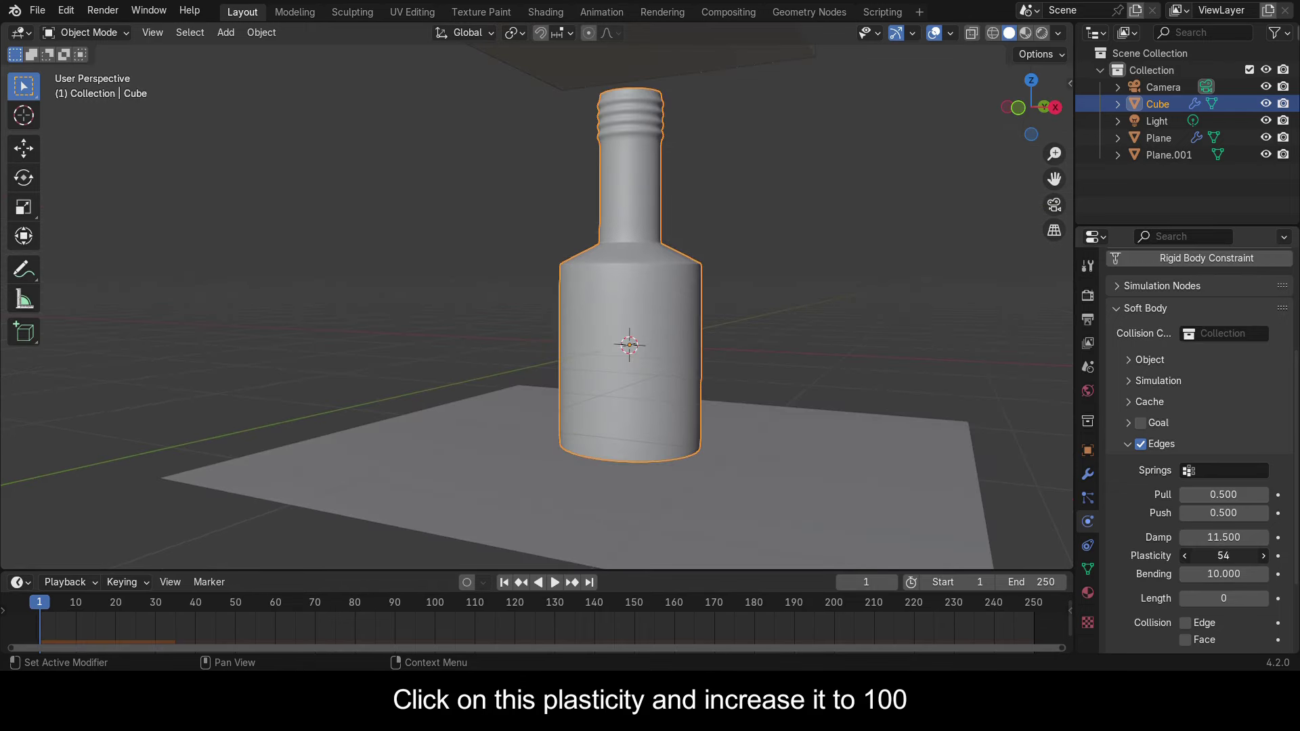
left_click_drag(1224, 555, 1239, 556)
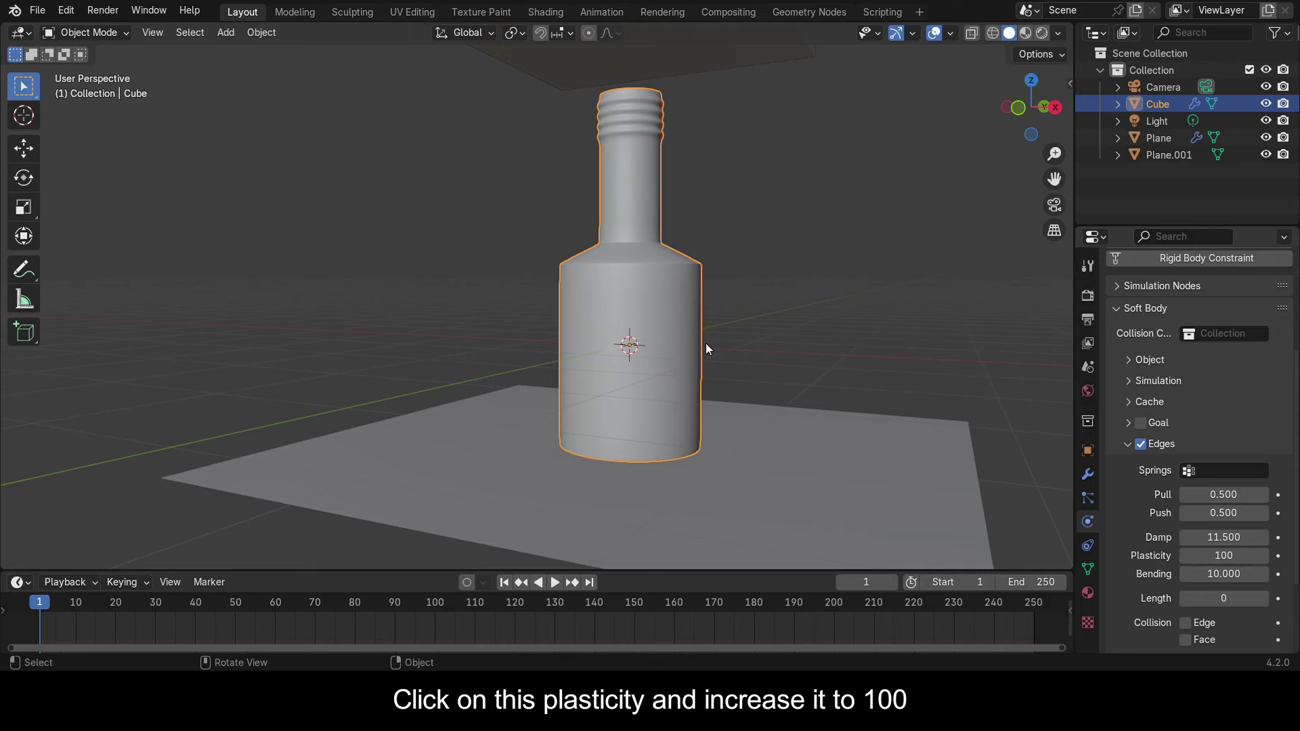
key("space")
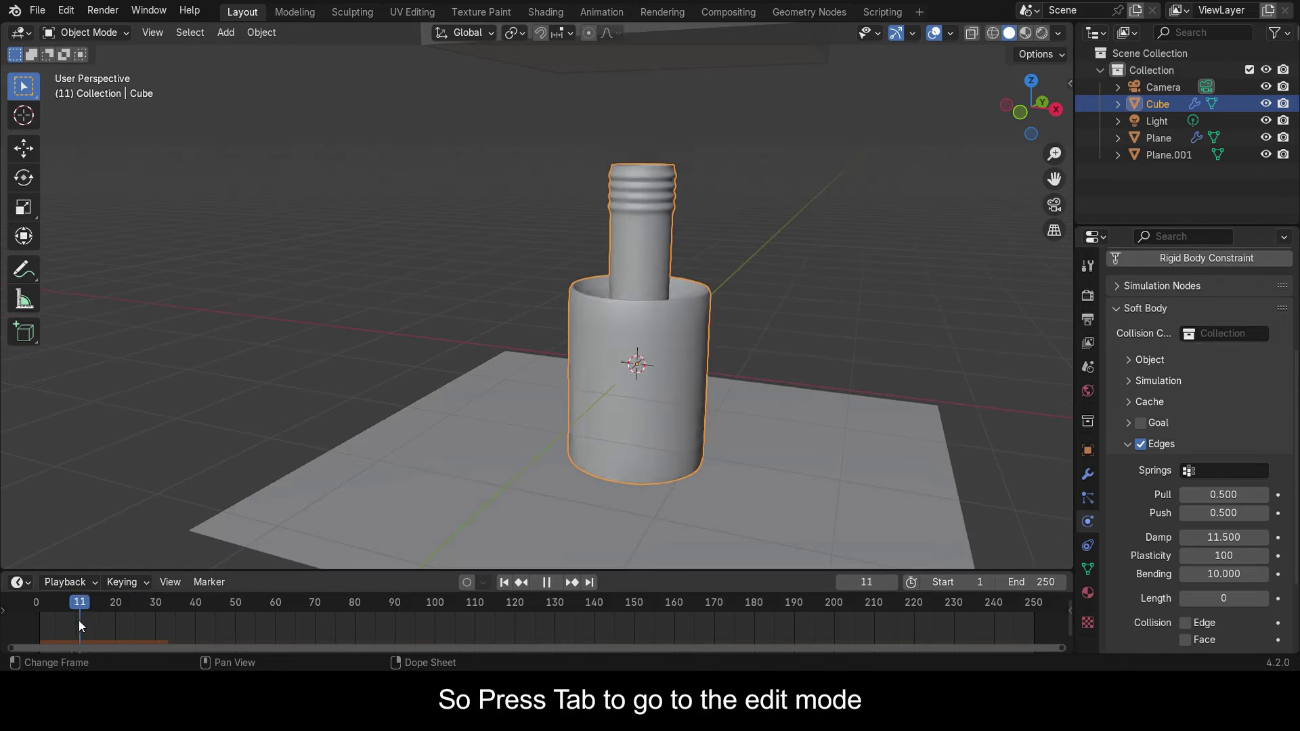
key("Escape")
key("Tab")
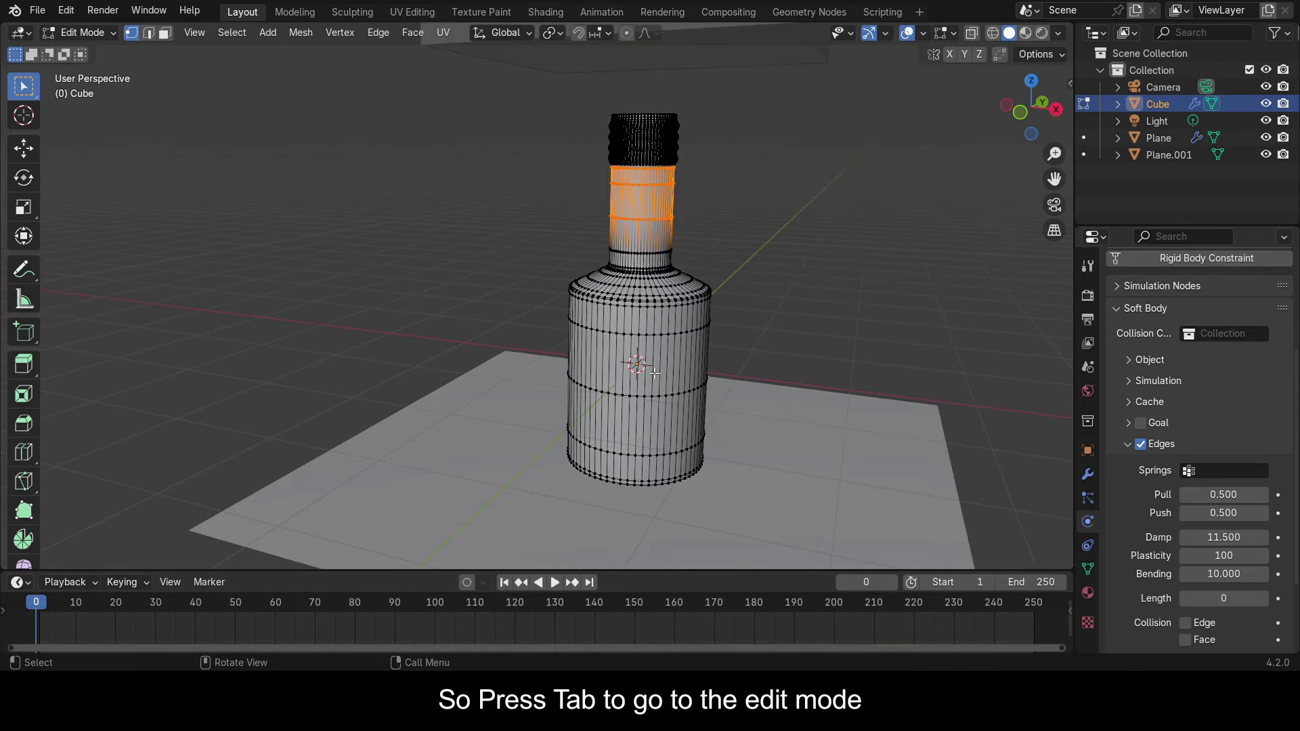
In front view, add 8-cut loop cuts on the bottle's middle band and lower band
left_click(1022, 113)
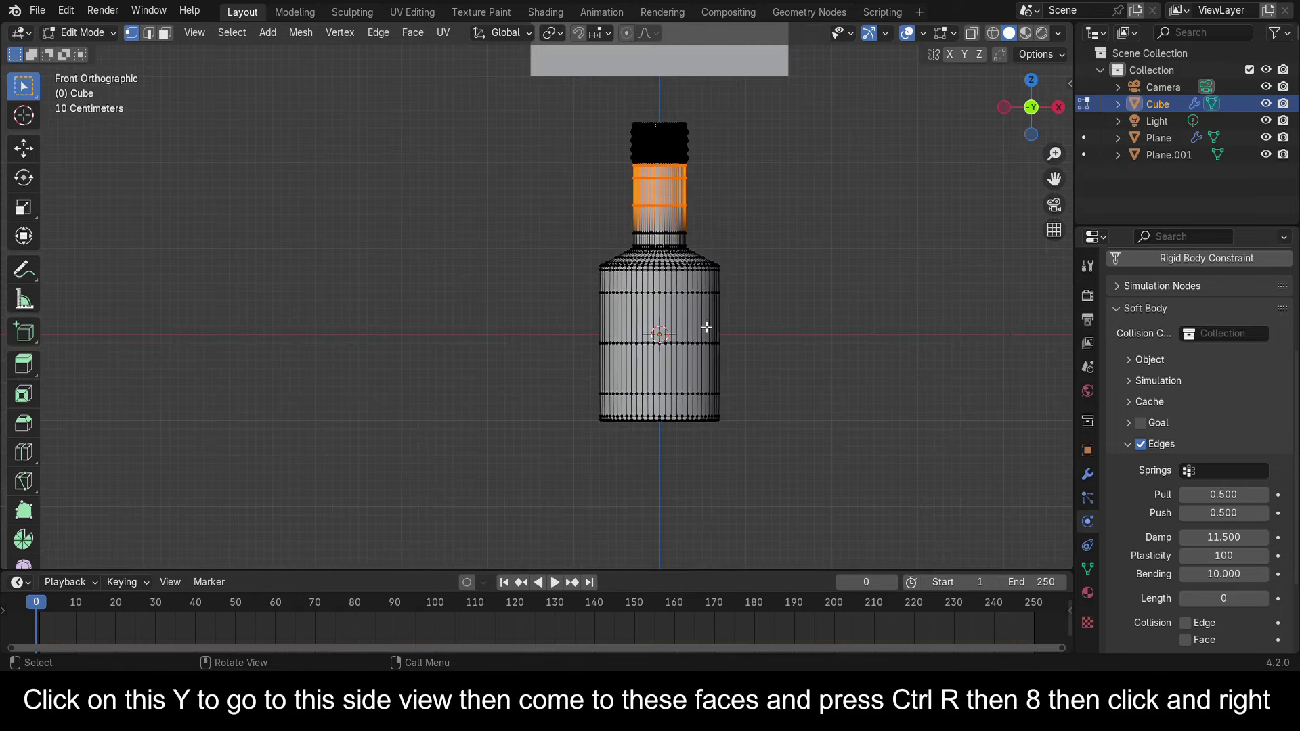
scroll(706, 327, "up", 5)
key("ctrl+r")
scroll(728, 297, "up", 1)
scroll(728, 297, "up", 6)
left_click(731, 292)
right_click(776, 285)
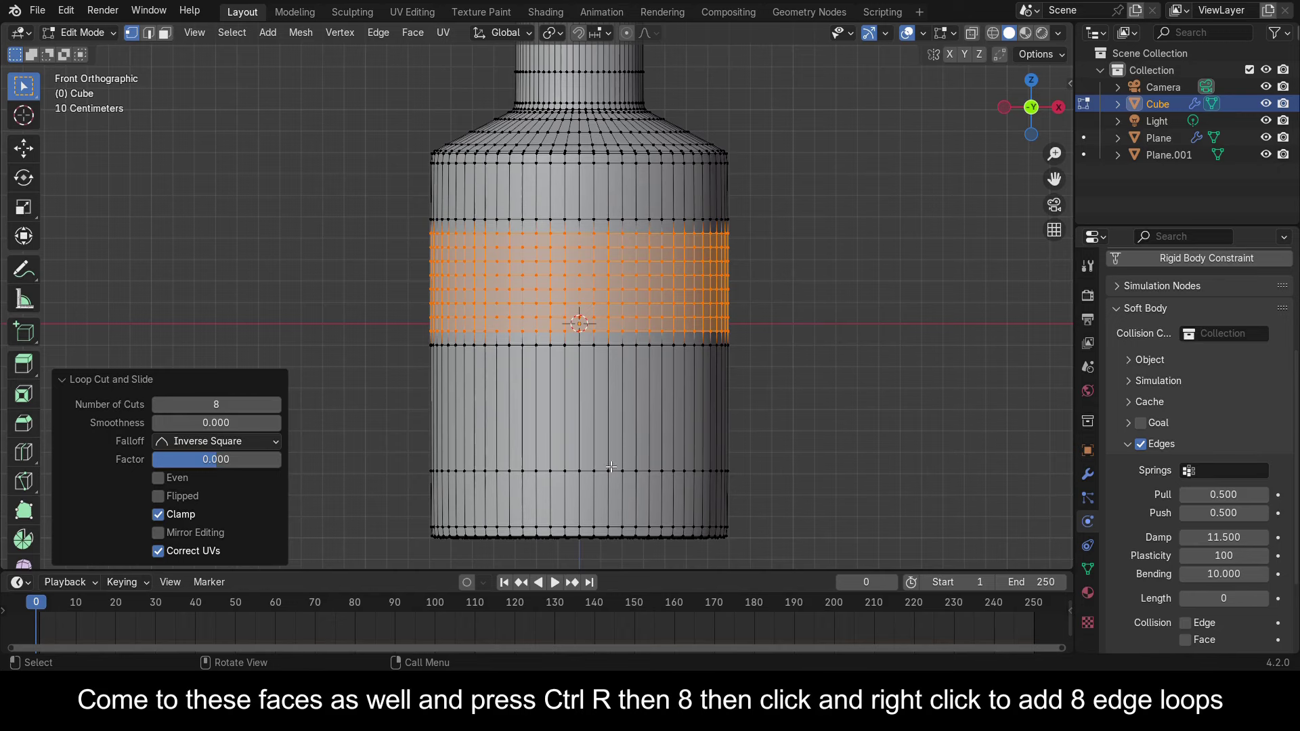
key("ctrl+r")
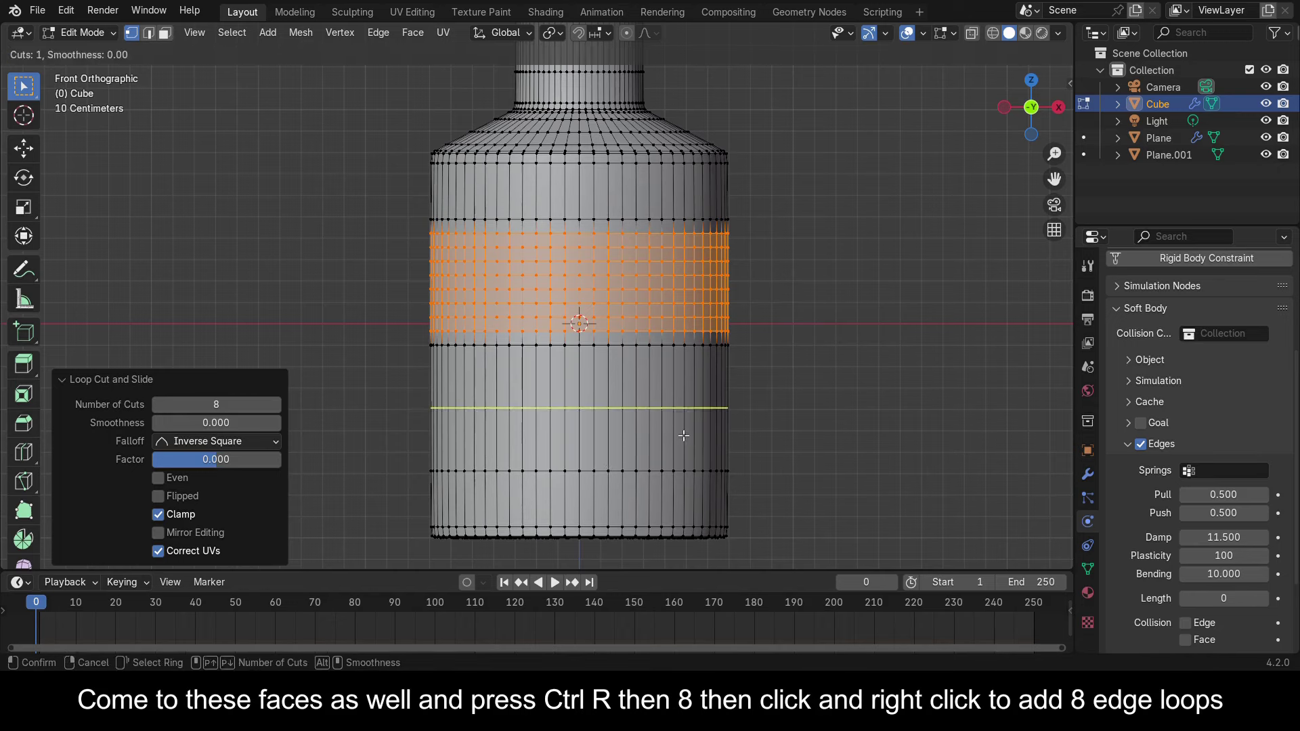
key("8")
left_click(684, 436)
right_click(684, 436)
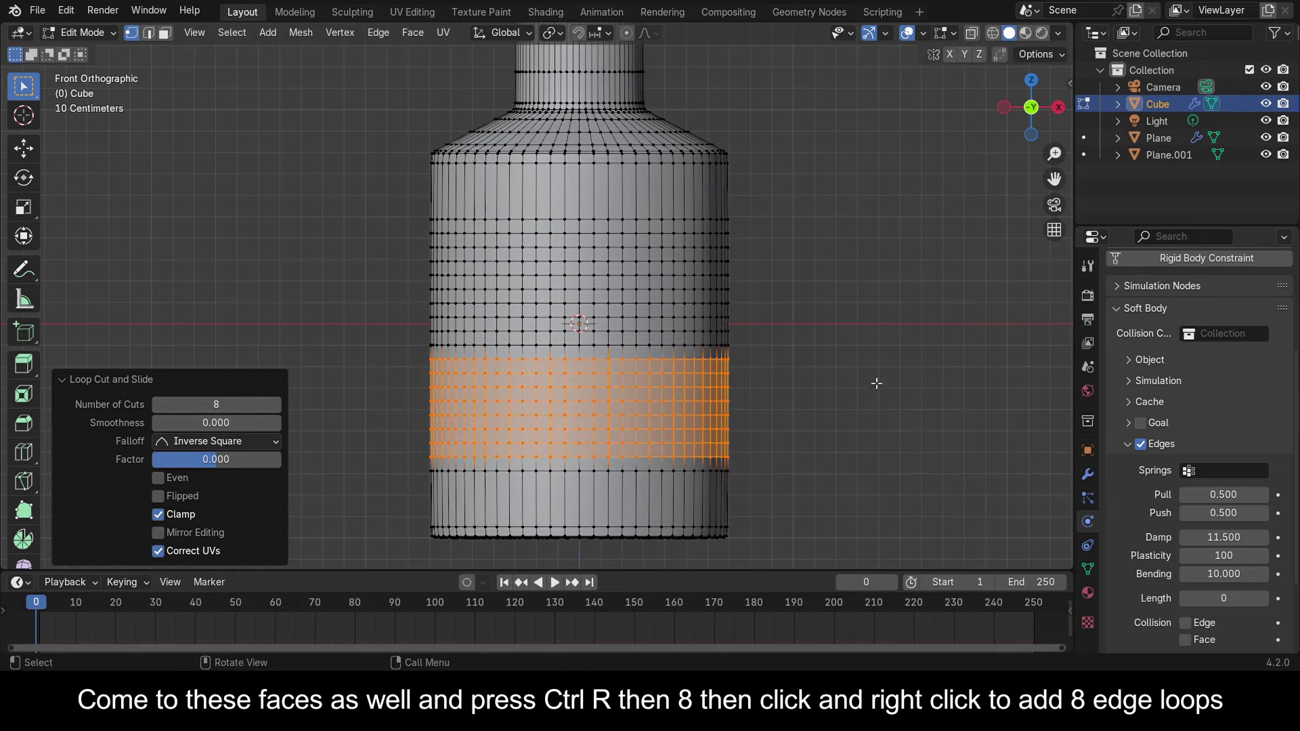
Add a 4-cut loop cut on the band near the bottle's base, undoing a misplaced one
key("ctrl+r")
key("4")
left_click(710, 207)
right_click(710, 207)
key("ctrl+z")
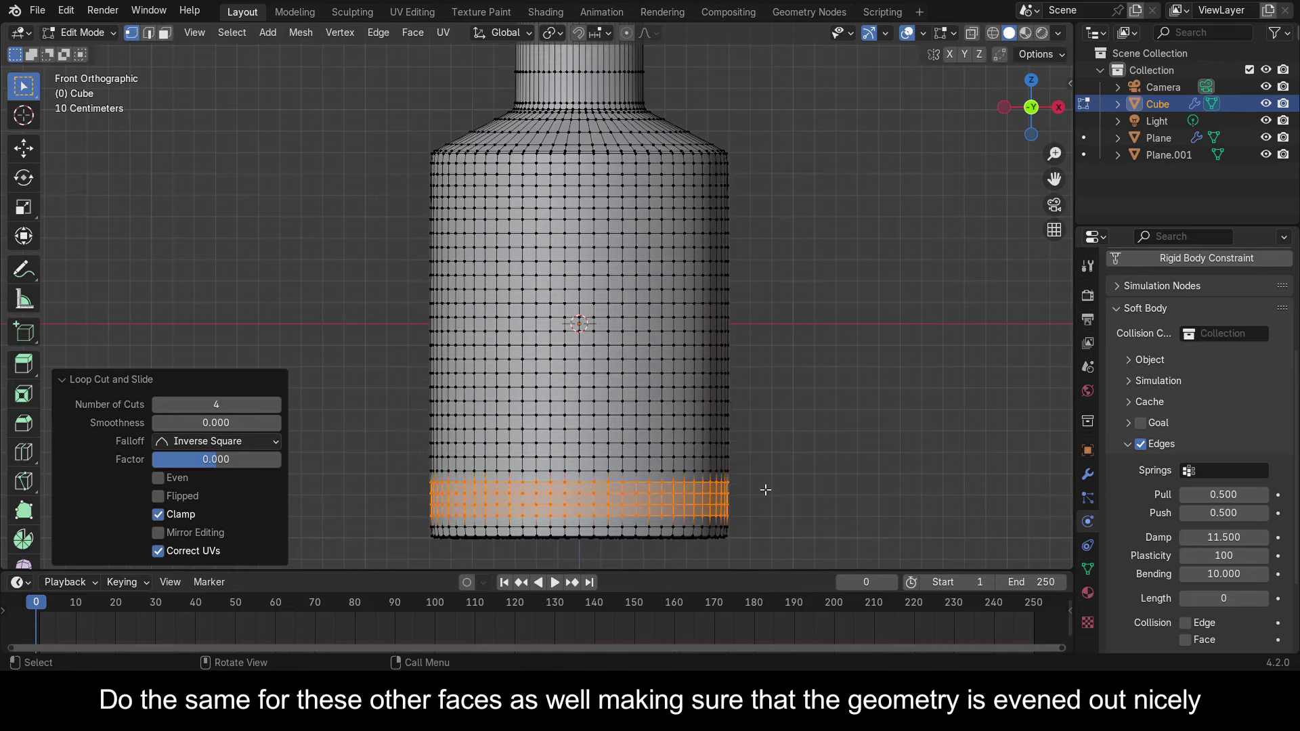
left_click_drag(1055, 178, 1065, 429)
key("ctrl+r")
key("4")
left_click(667, 277)
right_click(667, 277)
Add 2 loop cuts on the bottle neck and save crushing obj.blend
key("ctrl+r")
left_click(665, 226)
right_click(665, 226)
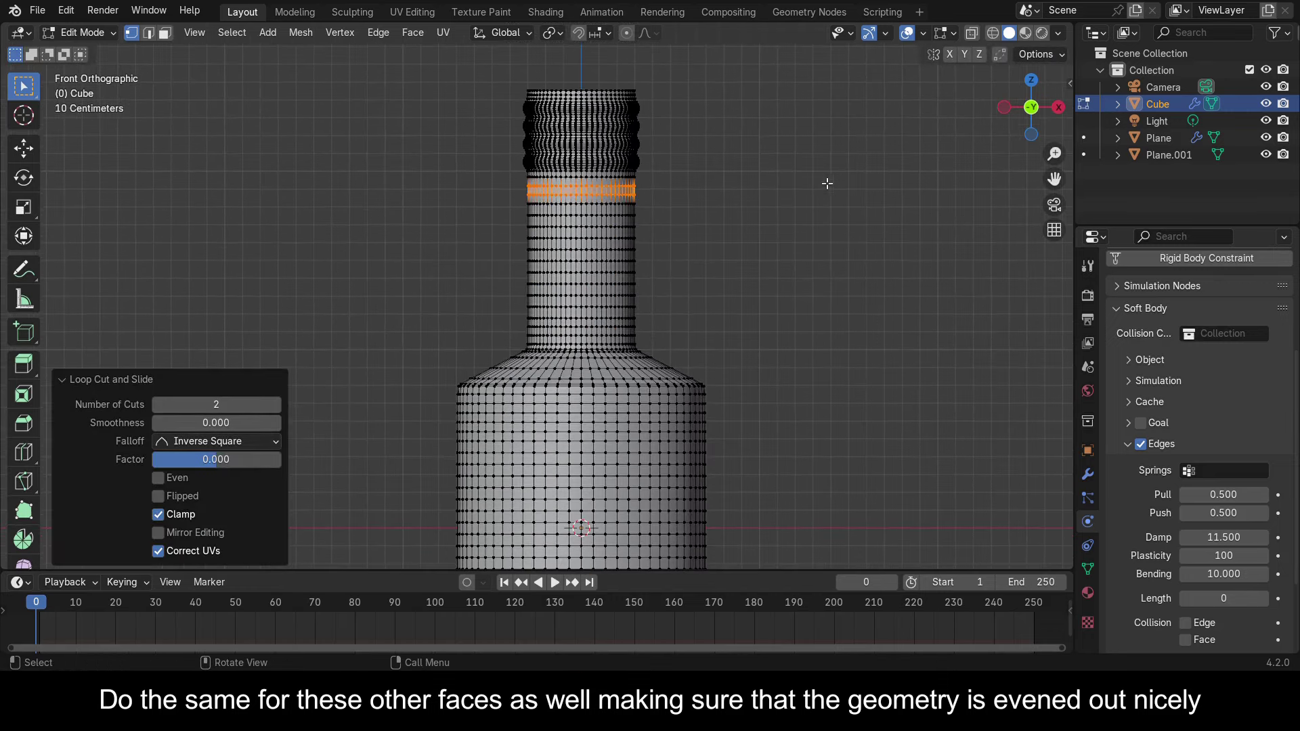
key("ctrl+s")
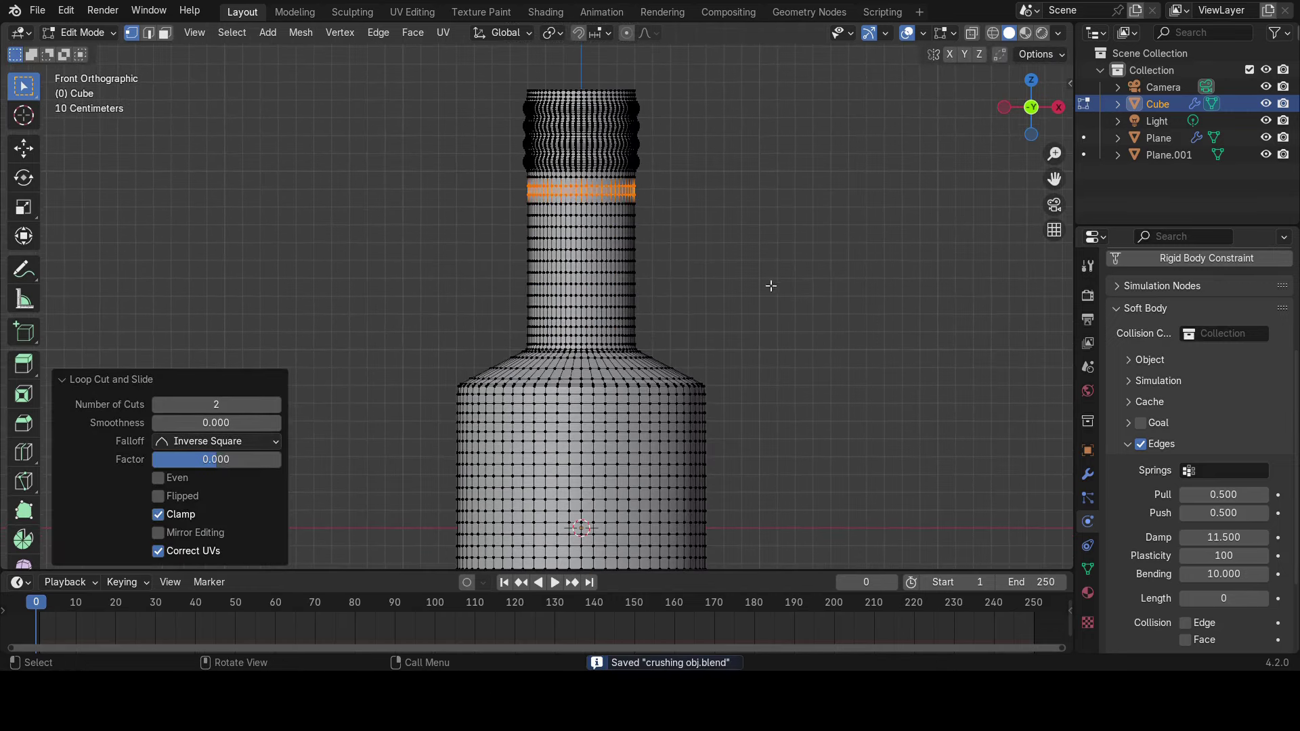
middle_click_drag(770, 284, 678, 437)
Back in Object Mode, set the soft body Object mass to 0.1 kg
key("Tab")
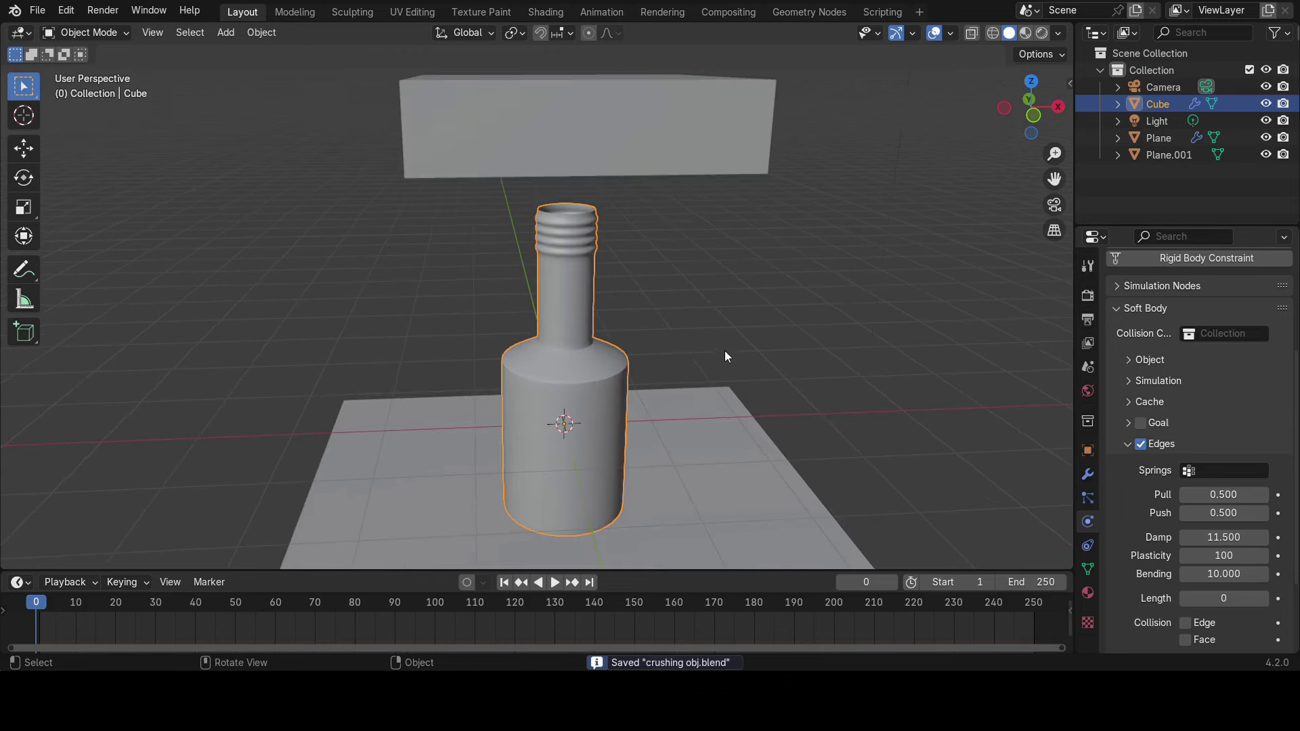
key("space")
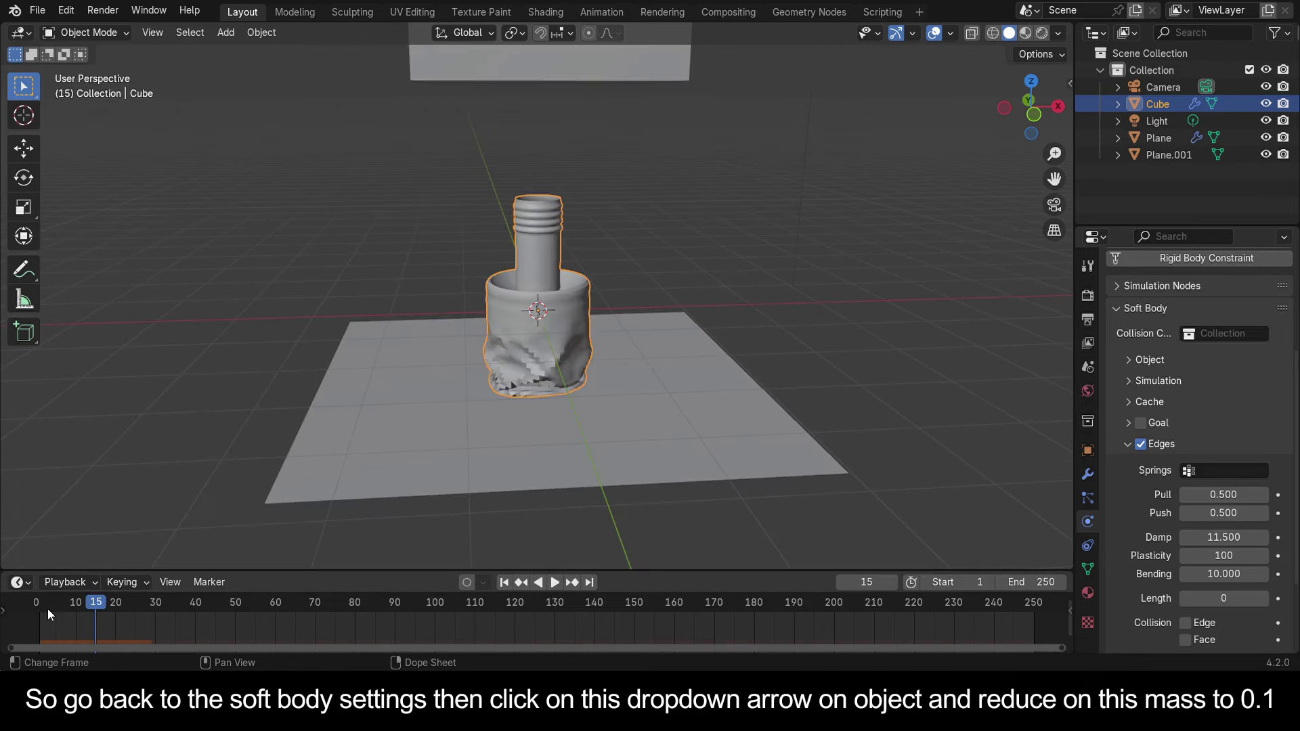
left_click_drag(47, 608, 35, 607)
key("space")
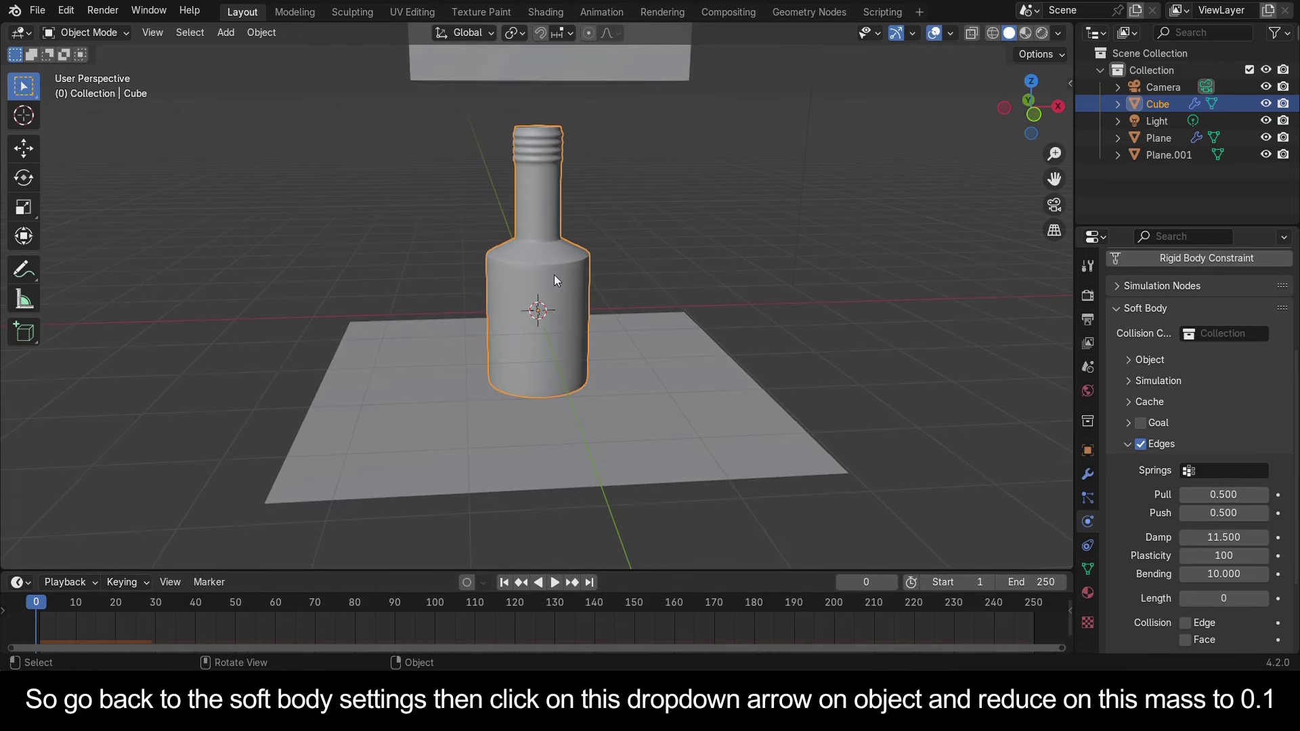
left_click(1129, 359)
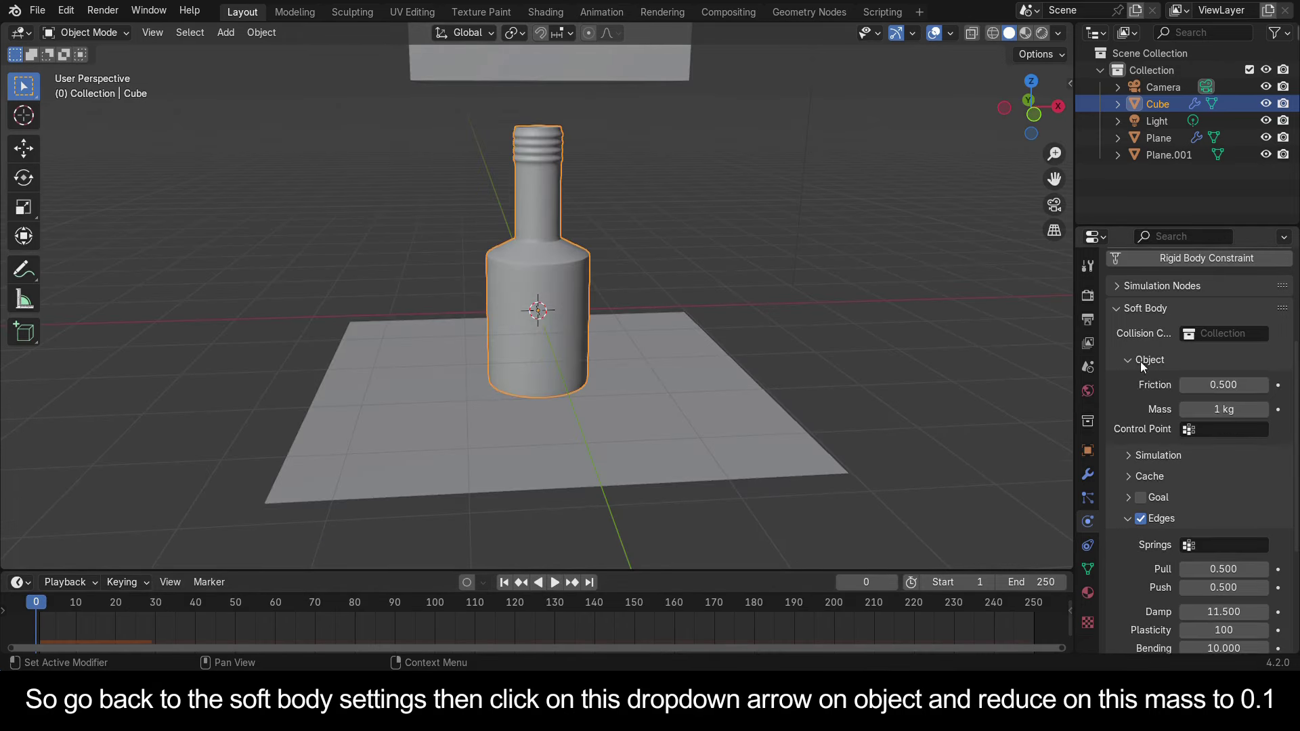
double_click(1223, 409)
type("0.1")
key("Return")
key("space")
key("Escape")
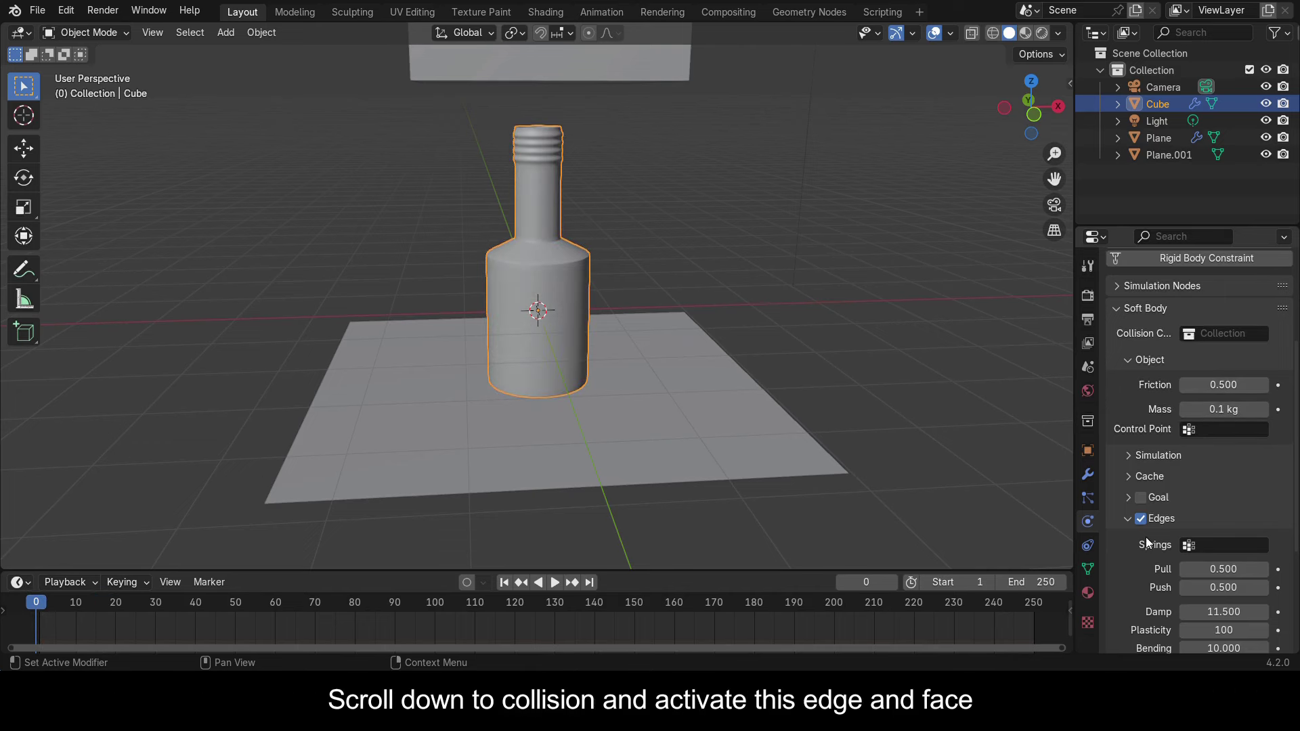
Enable soft body Edge and Face collision plus Stiffness, save, and play to test
scroll(1200, 498, "down", 5)
left_click(1183, 563)
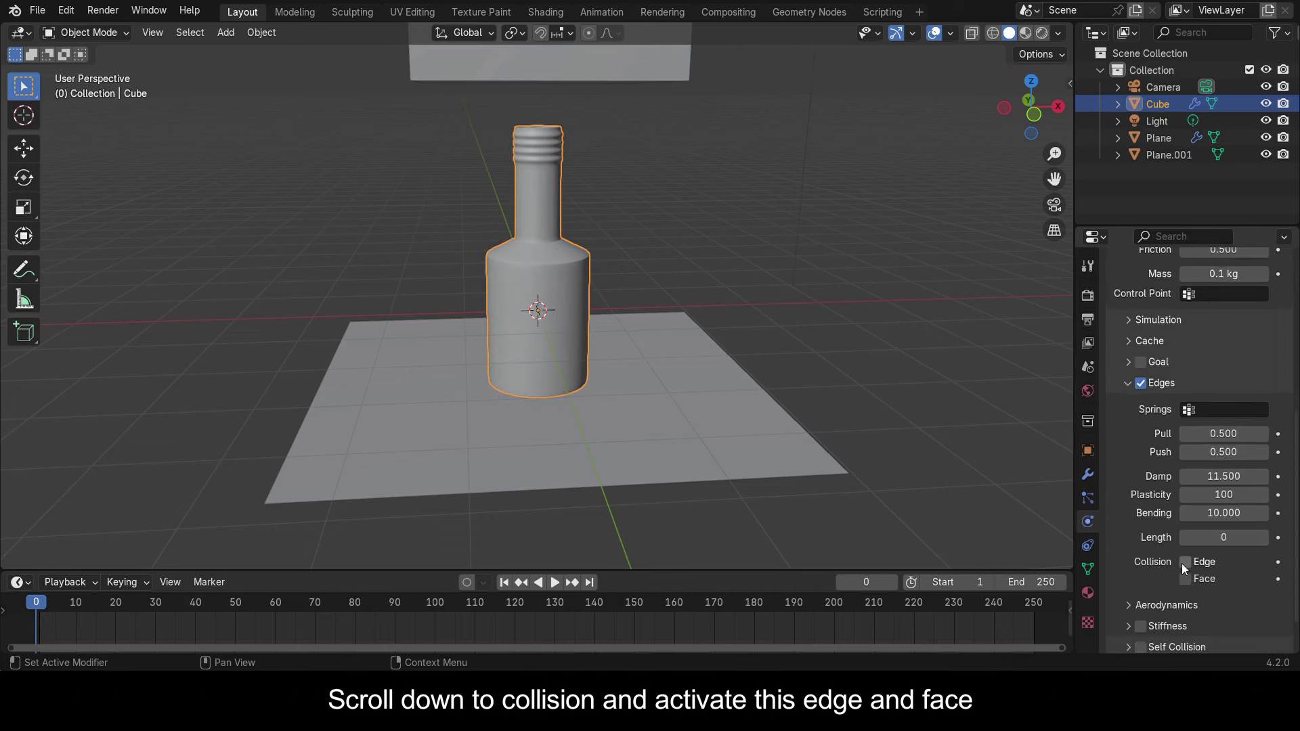
left_click(1186, 579)
scroll(1192, 579, "down", 1)
left_click(1182, 581)
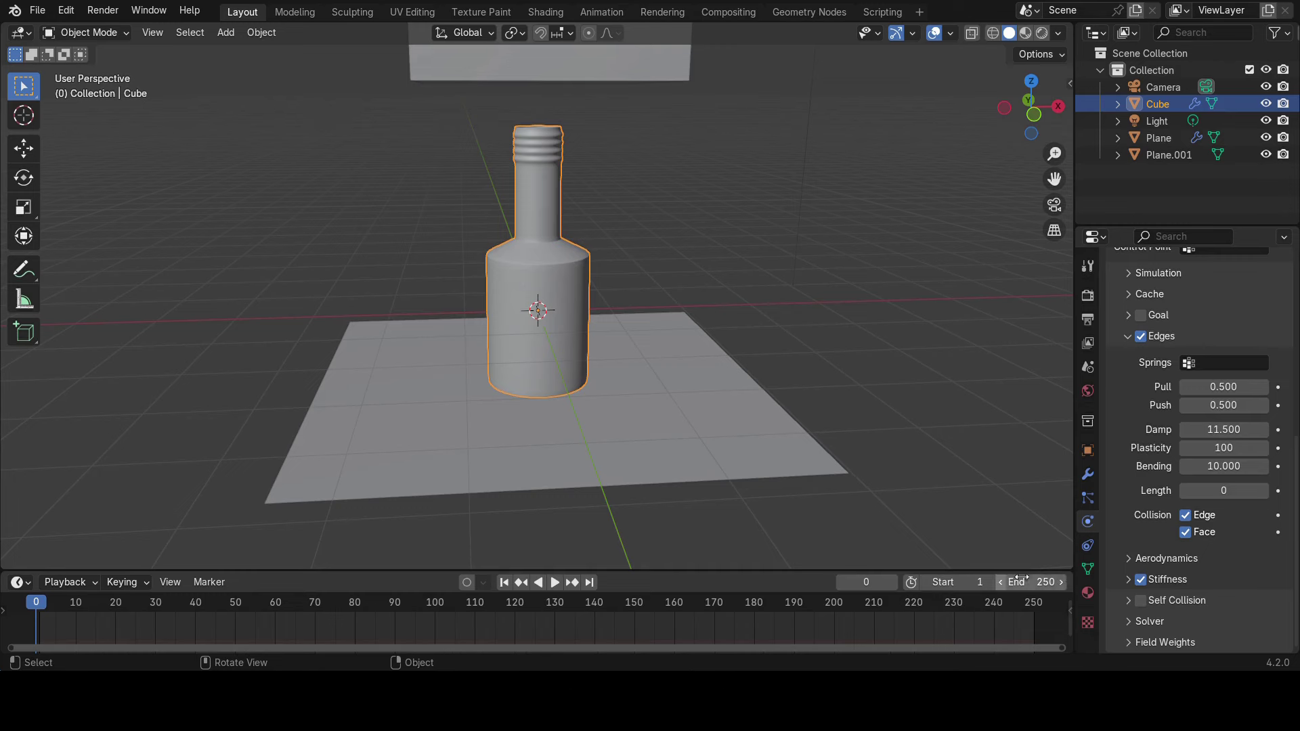
key("ctrl+s")
key("space")
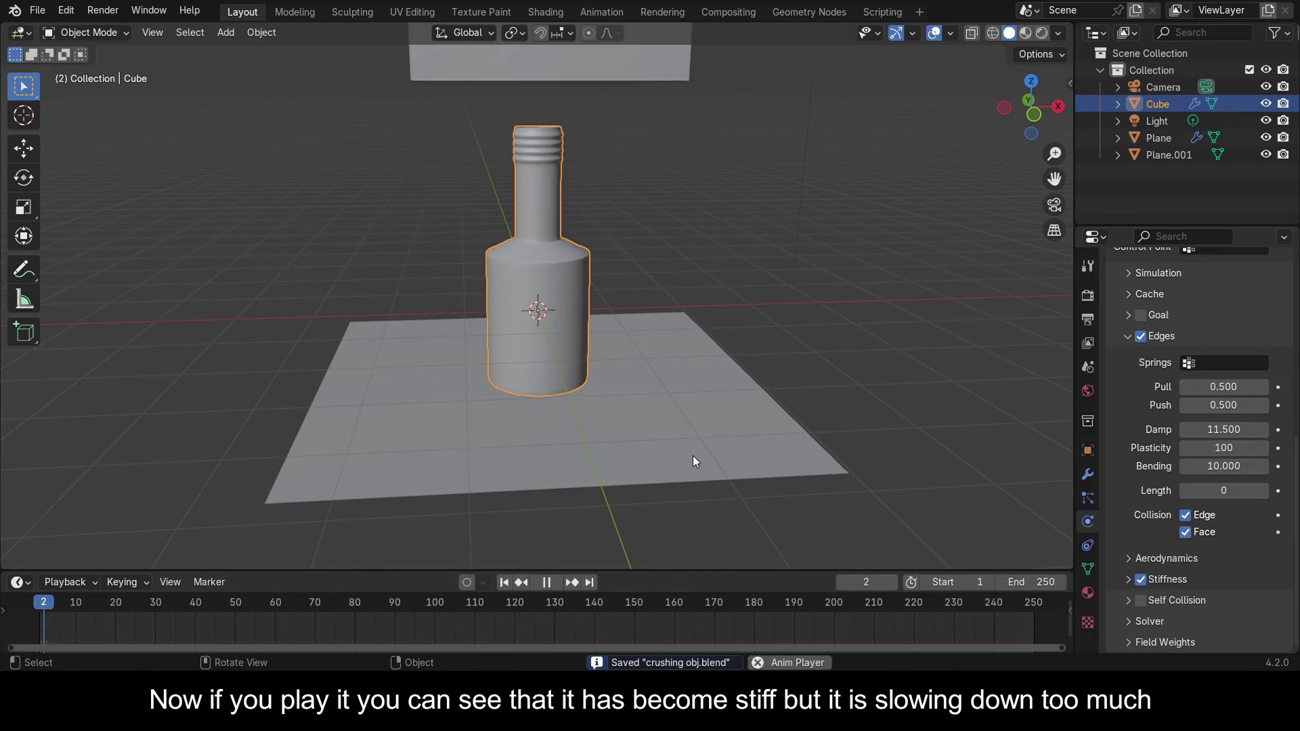
key("space")
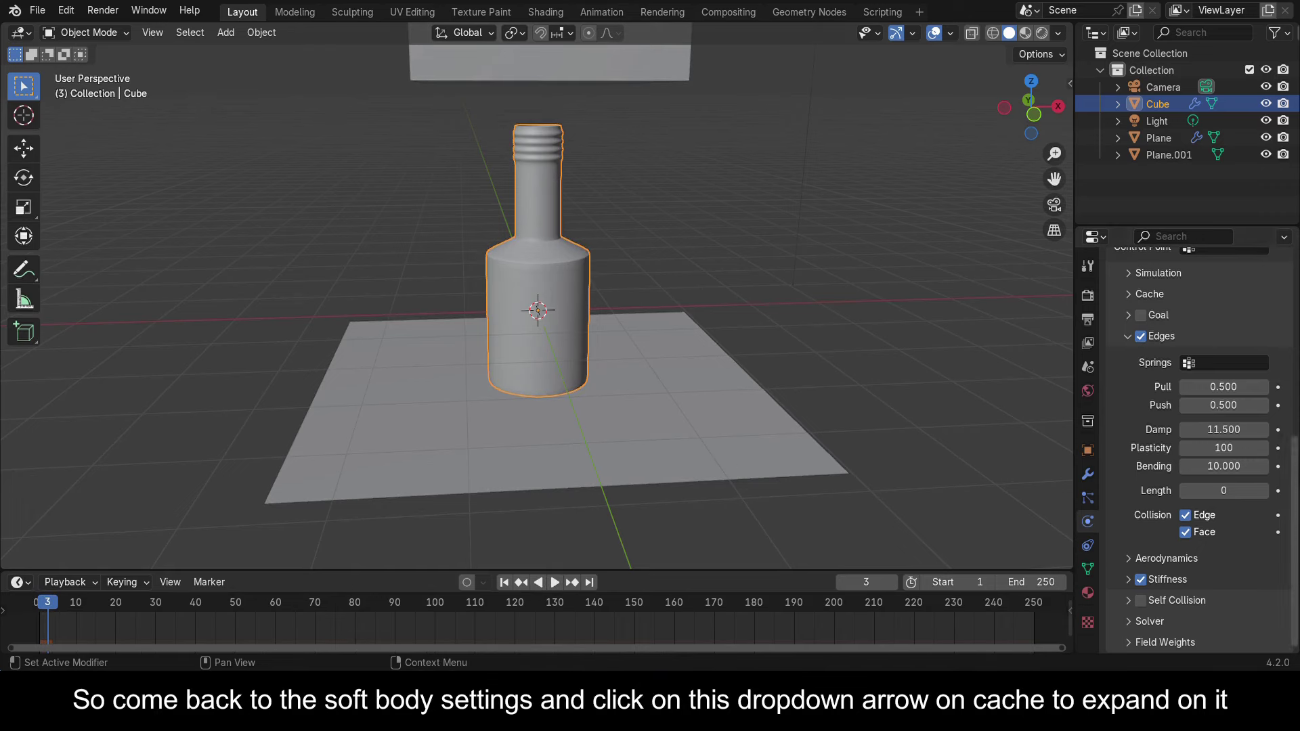
Set the soft body cache End and the scene End frame both to 150
left_click(1130, 294)
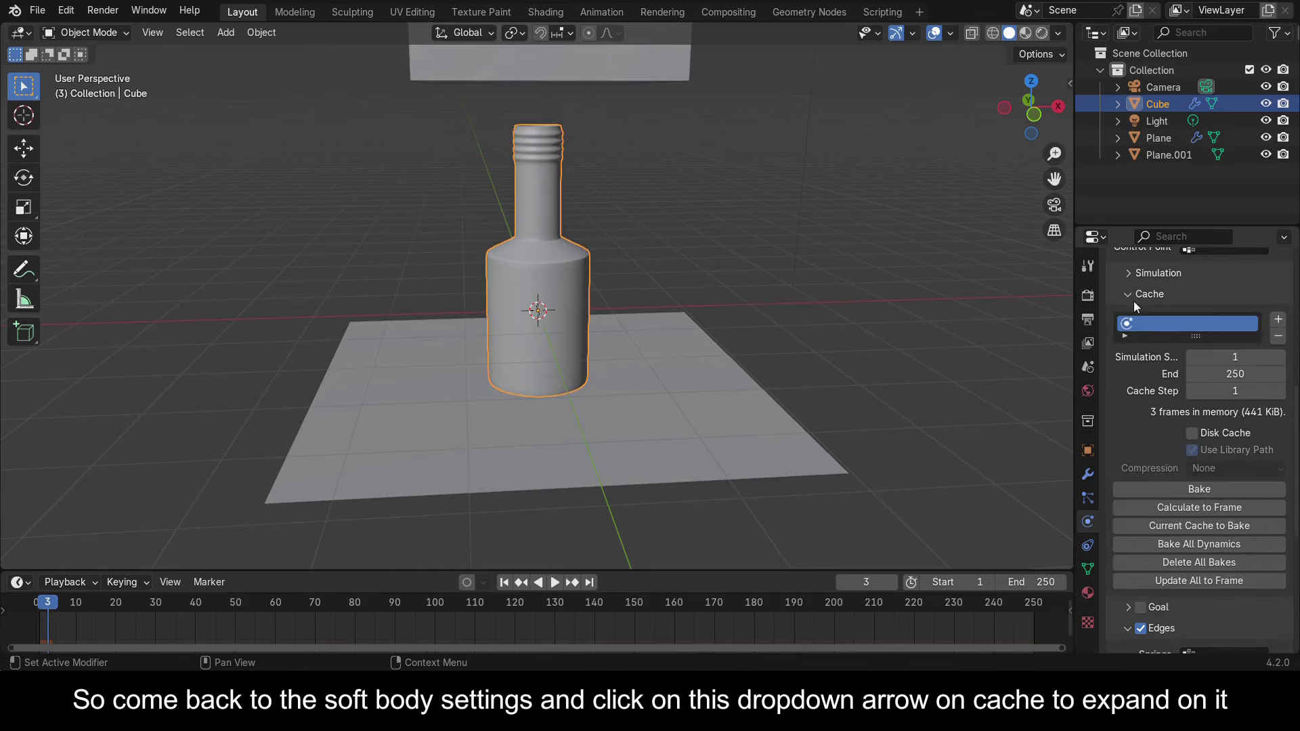
left_click(1245, 374)
type("1")
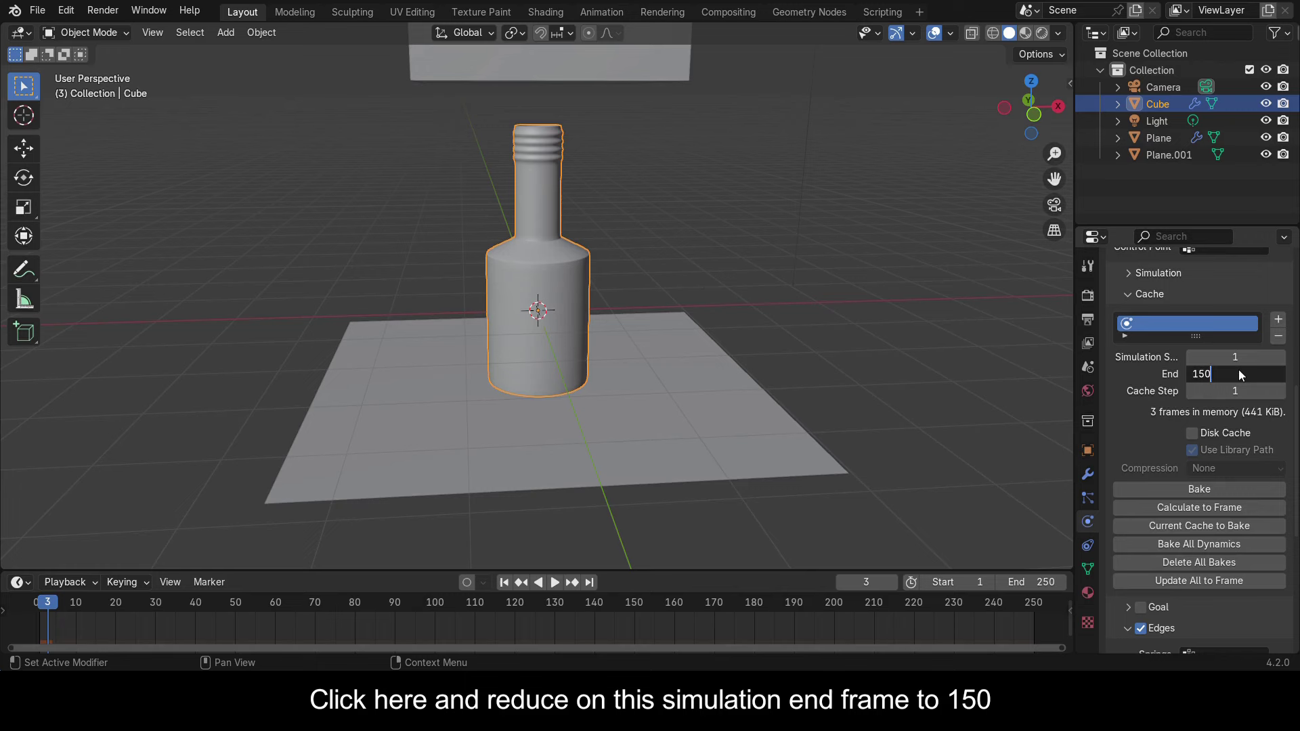
key("Return")
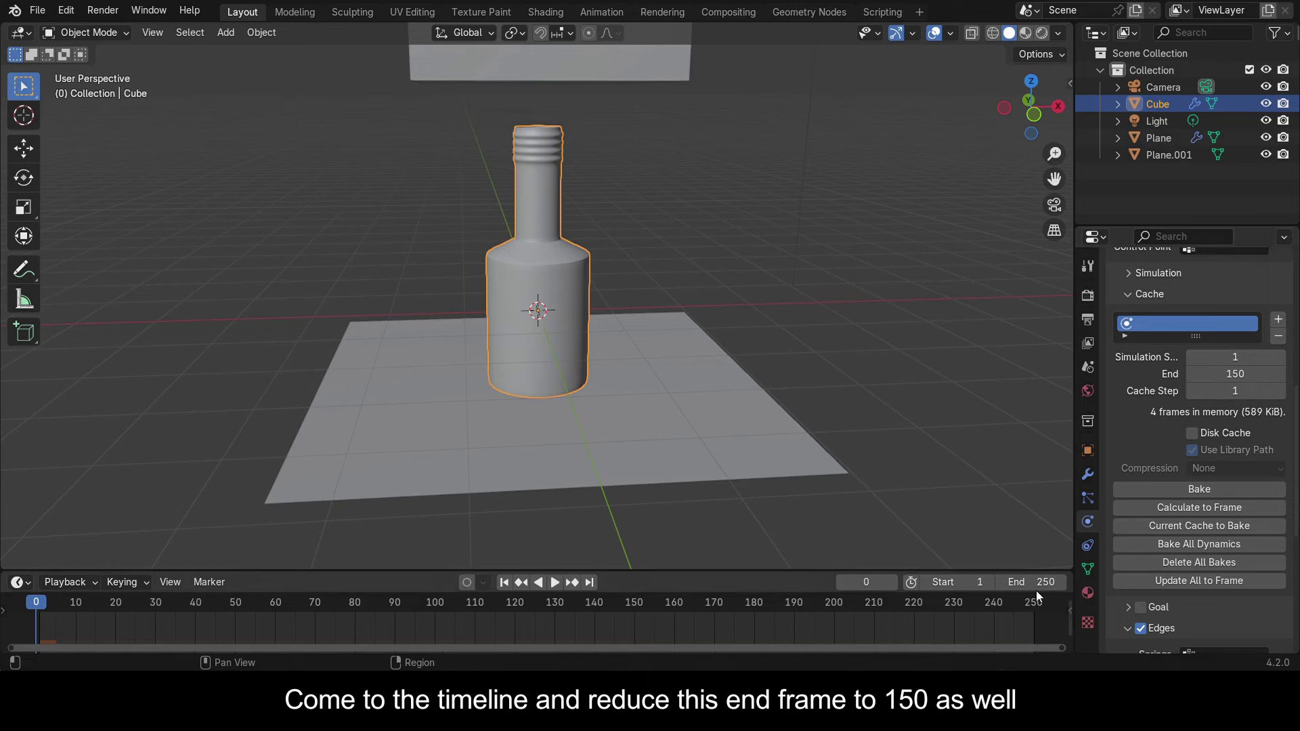
left_click(1040, 590)
type("1")
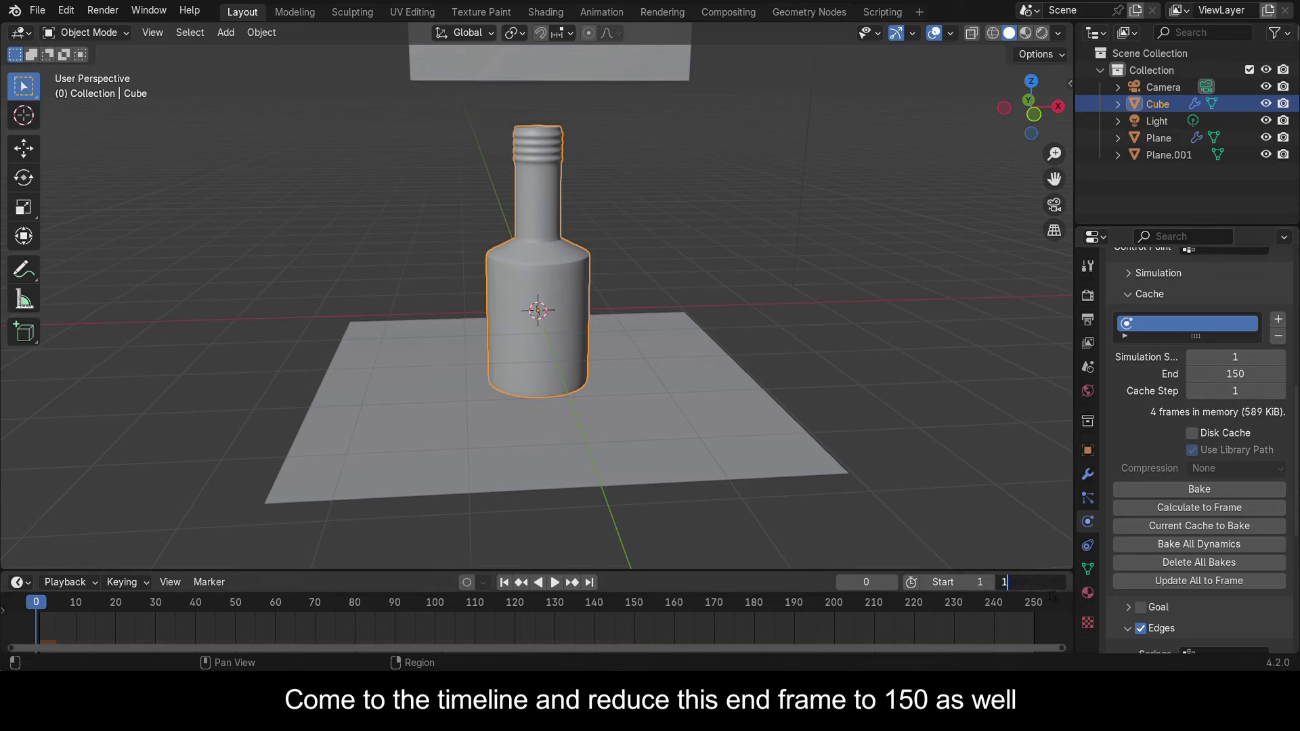
type("50")
key("Return")
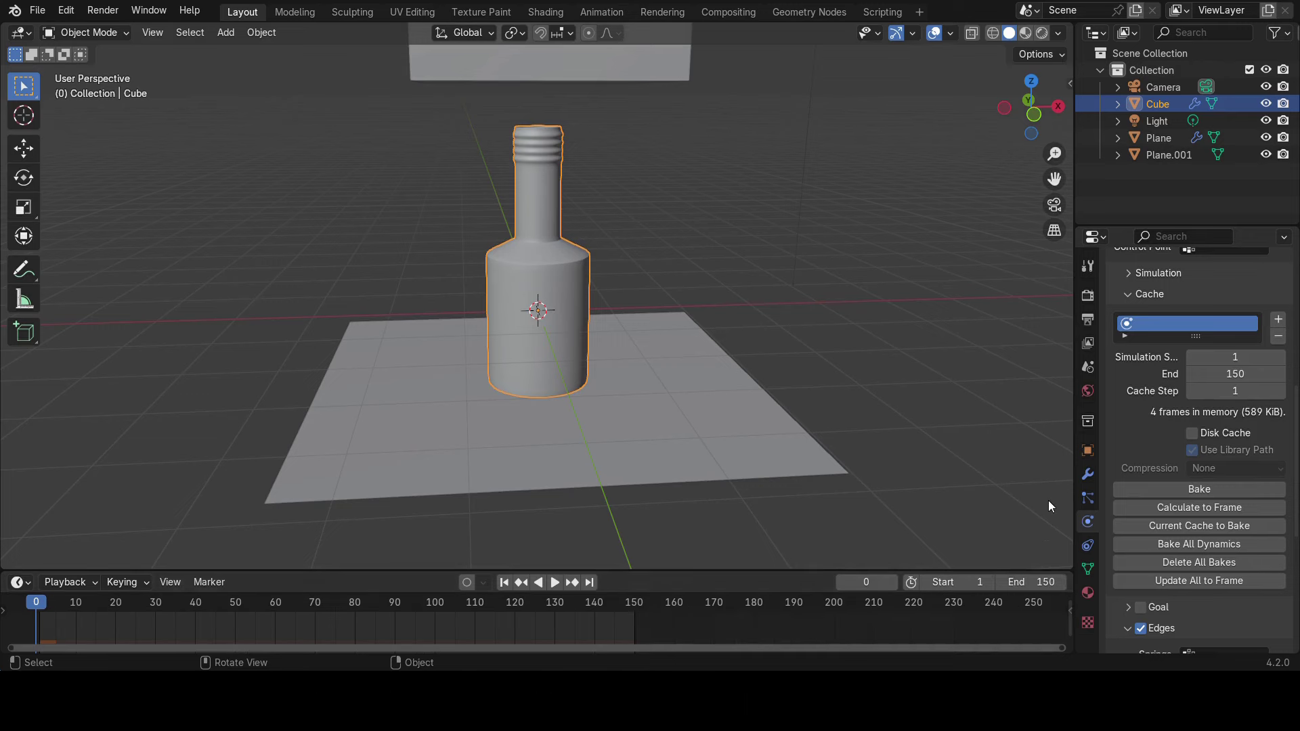
Save the file, bake the soft body simulation and play it back
key("ctrl+s")
left_click(1181, 487)
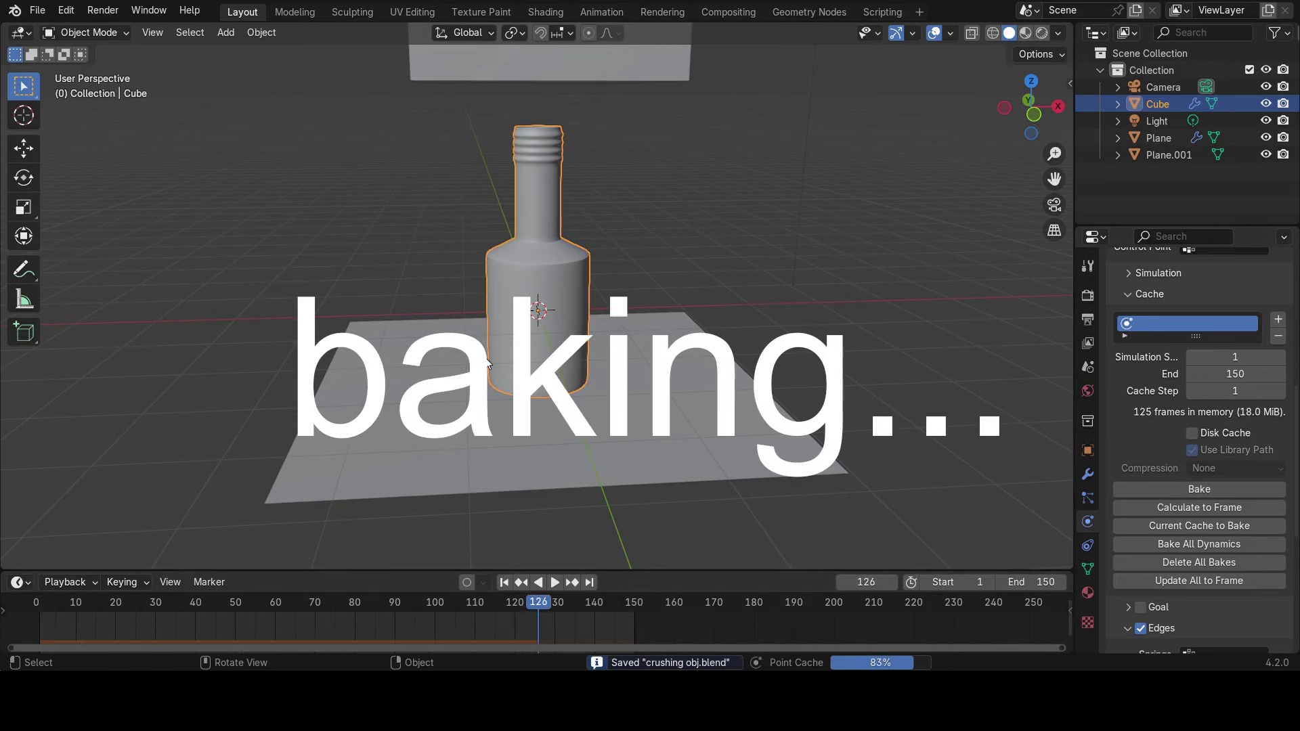
key("space")
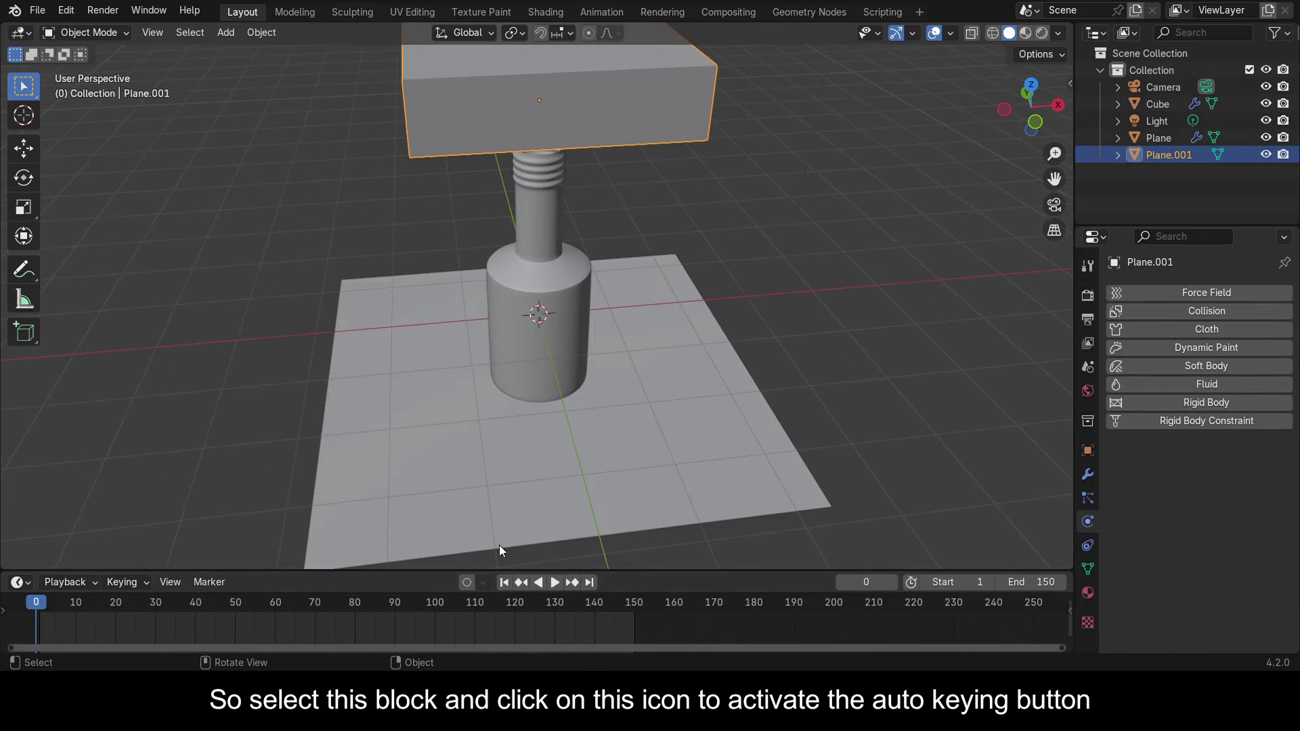
In a straight-on side view, key the slab's starting position at frame 0 with zero Z offset
left_click(1034, 124)
key("g")
key("z")
key("0")
key("Return")
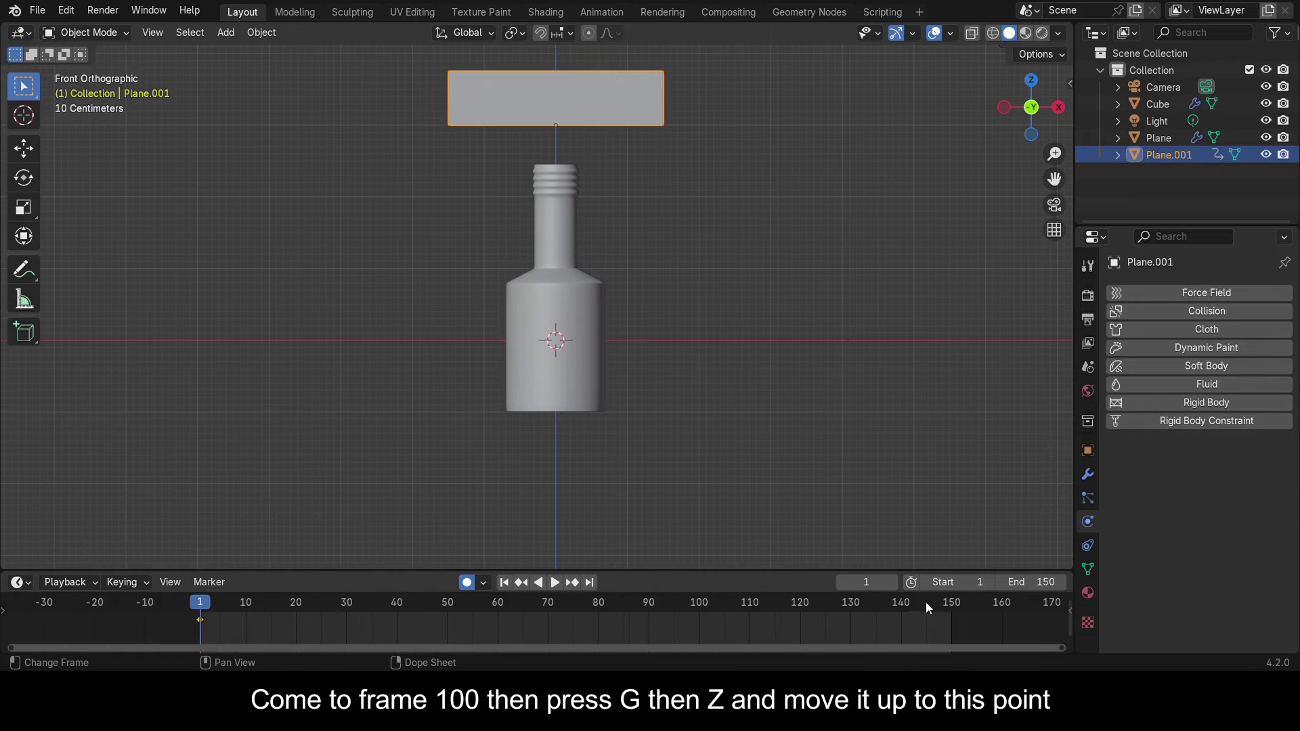
Key the slab lowered through the bottle at frame 100 and raised back above it at frame 150
left_click(700, 605)
key("g")
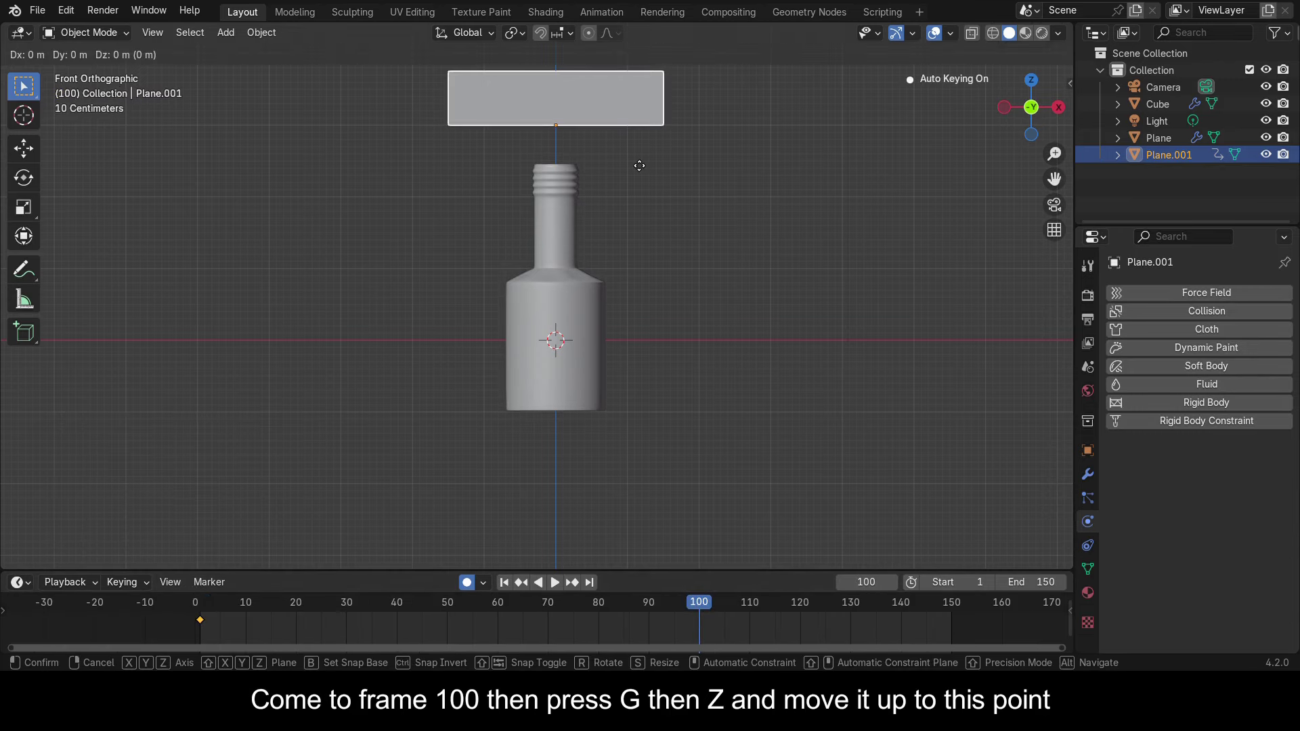
key("z")
left_click(673, 429)
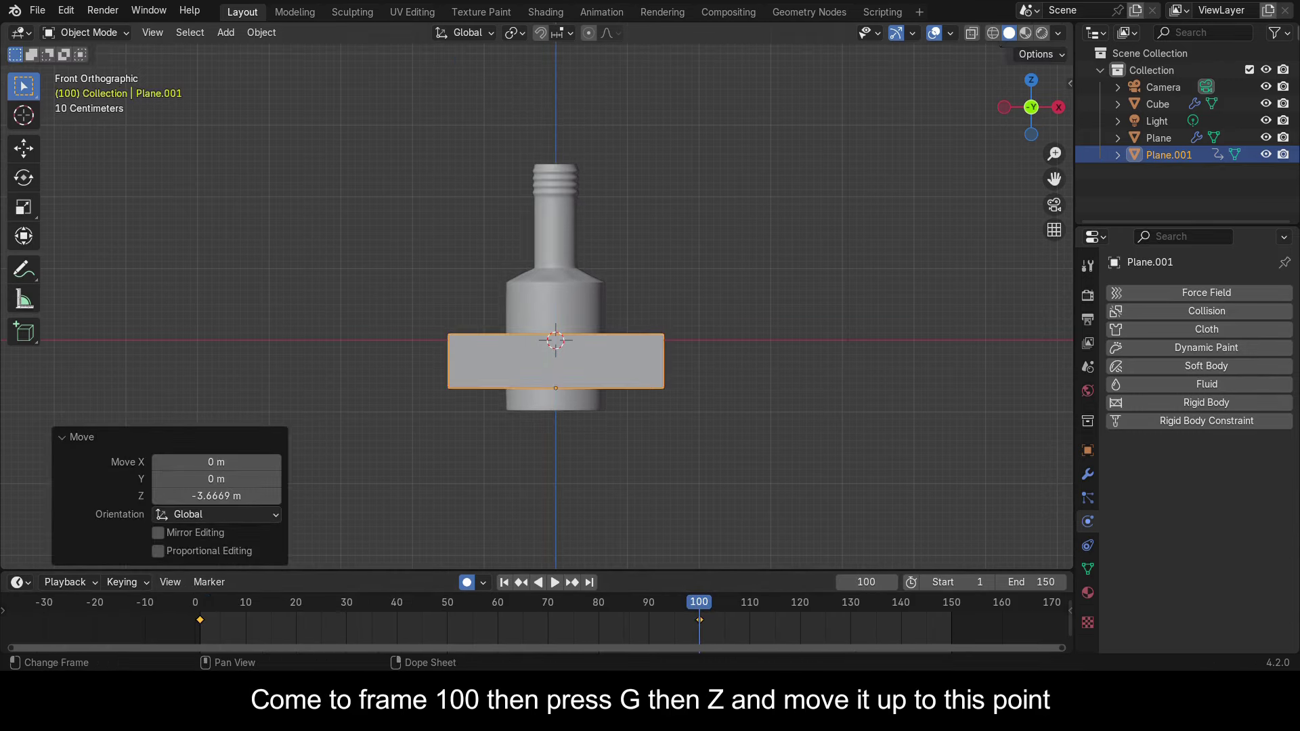
left_click(951, 610)
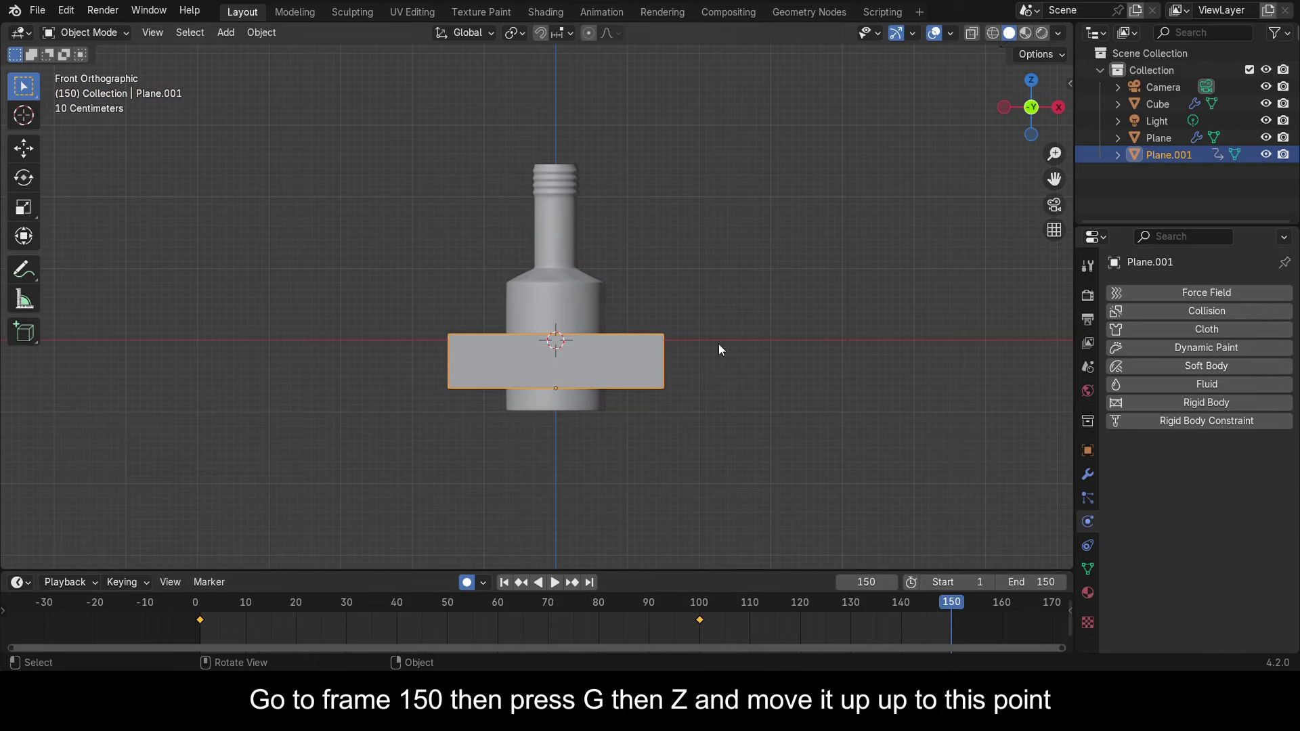
key("g")
key("z")
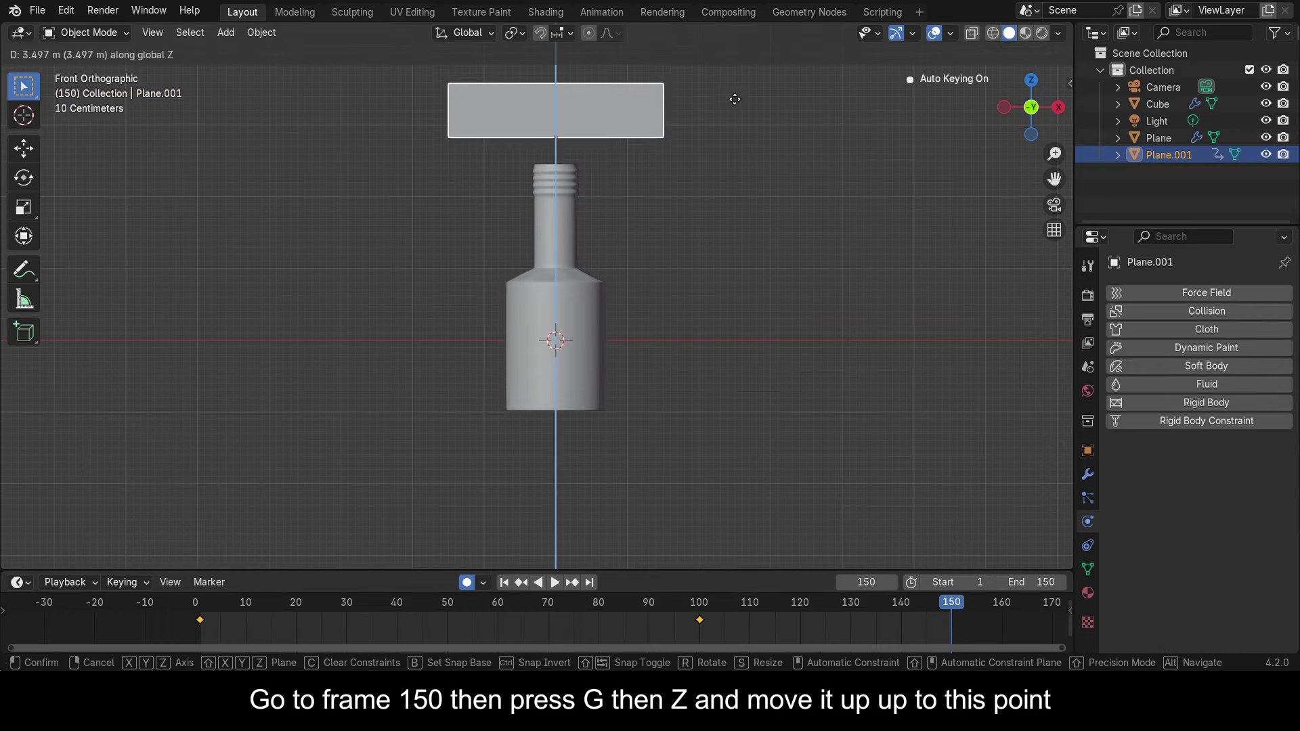
left_click(728, 88)
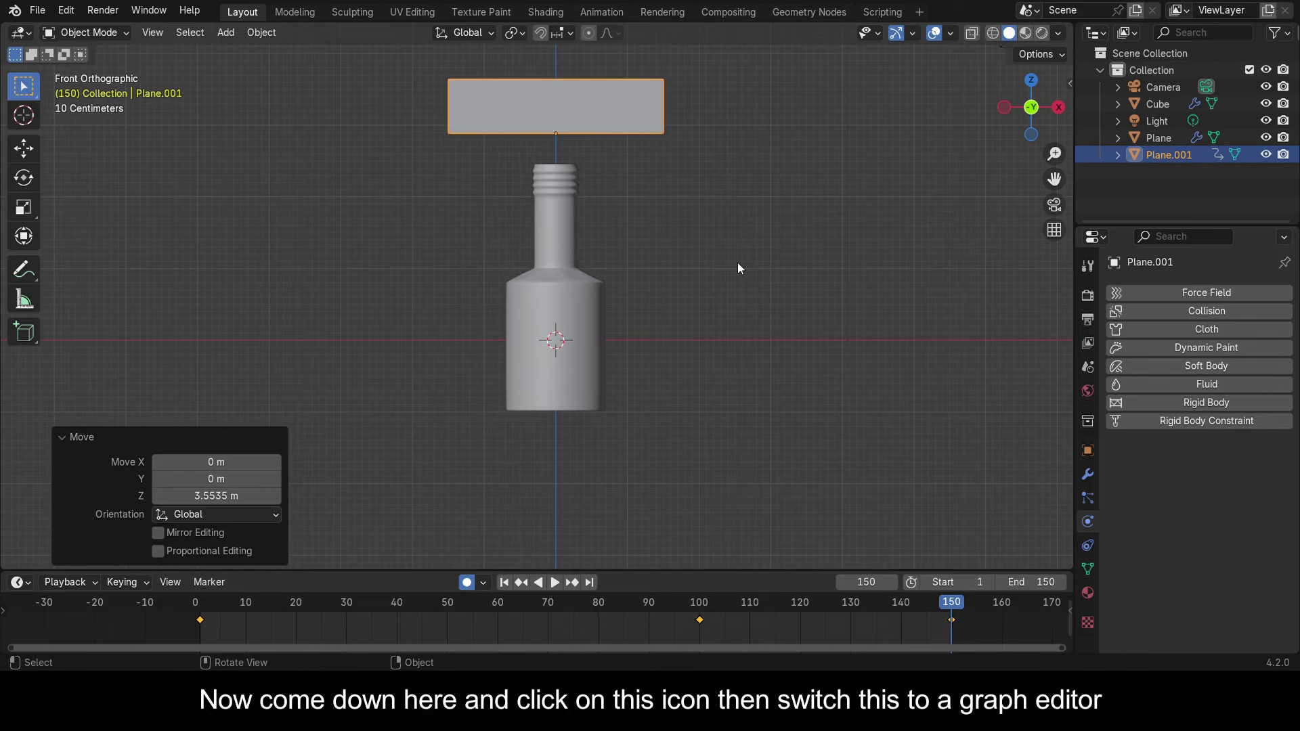
Set the slab's keyframe interpolation to Linear in the Graph Editor, then restore the timeline at frame 1
left_click(20, 583)
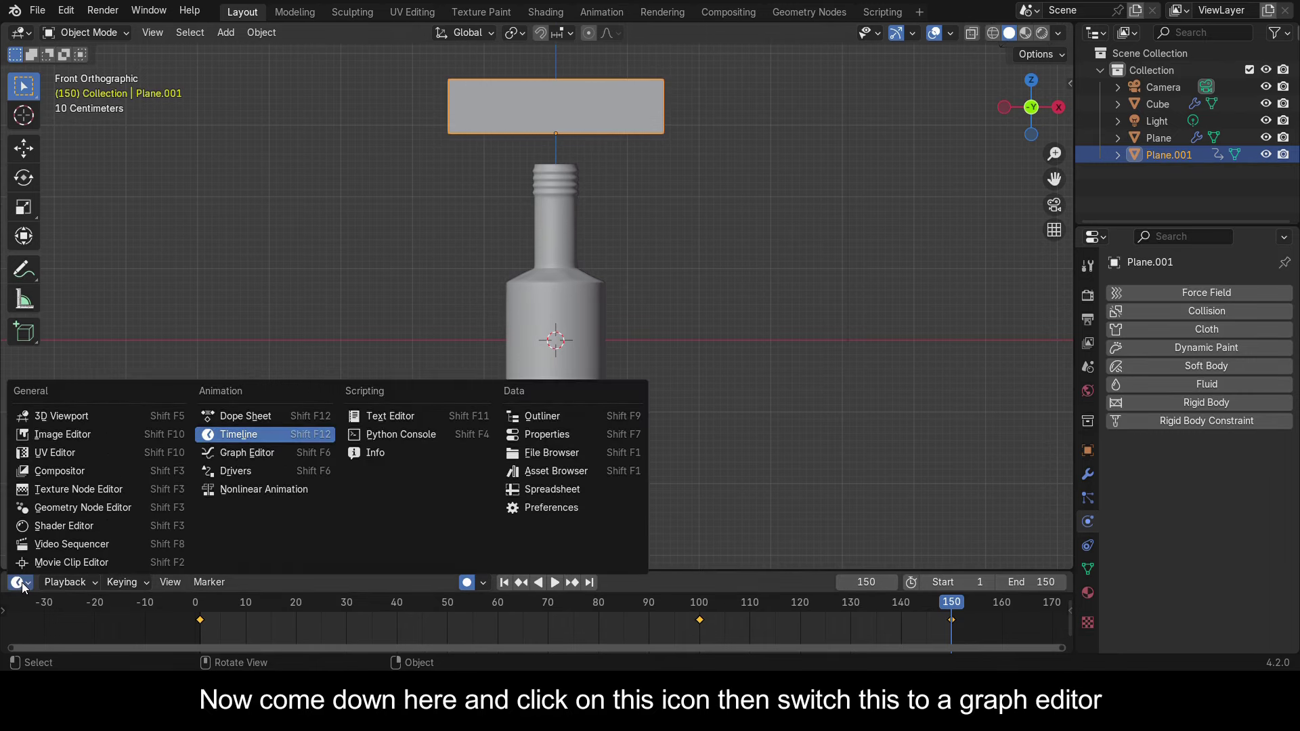
left_click(239, 452)
scroll(421, 638, "down", 3)
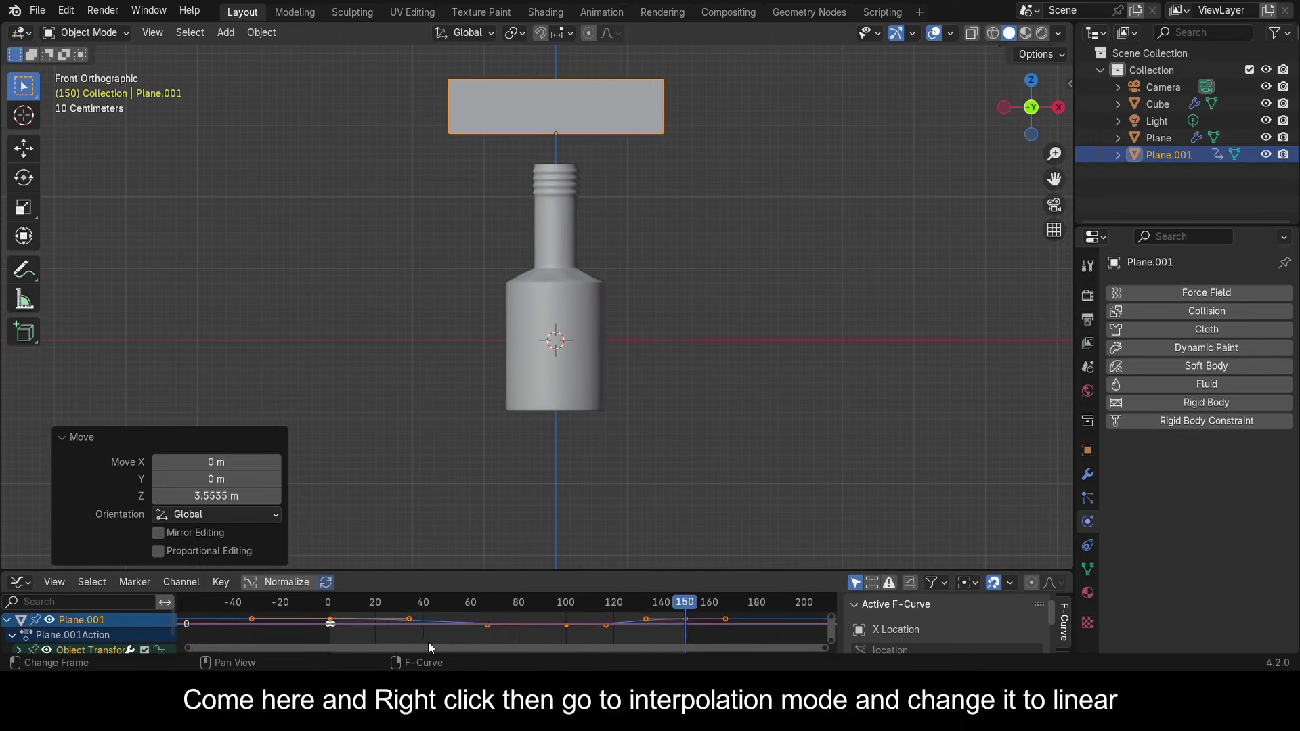
right_click(505, 627)
mouse_move(474, 540)
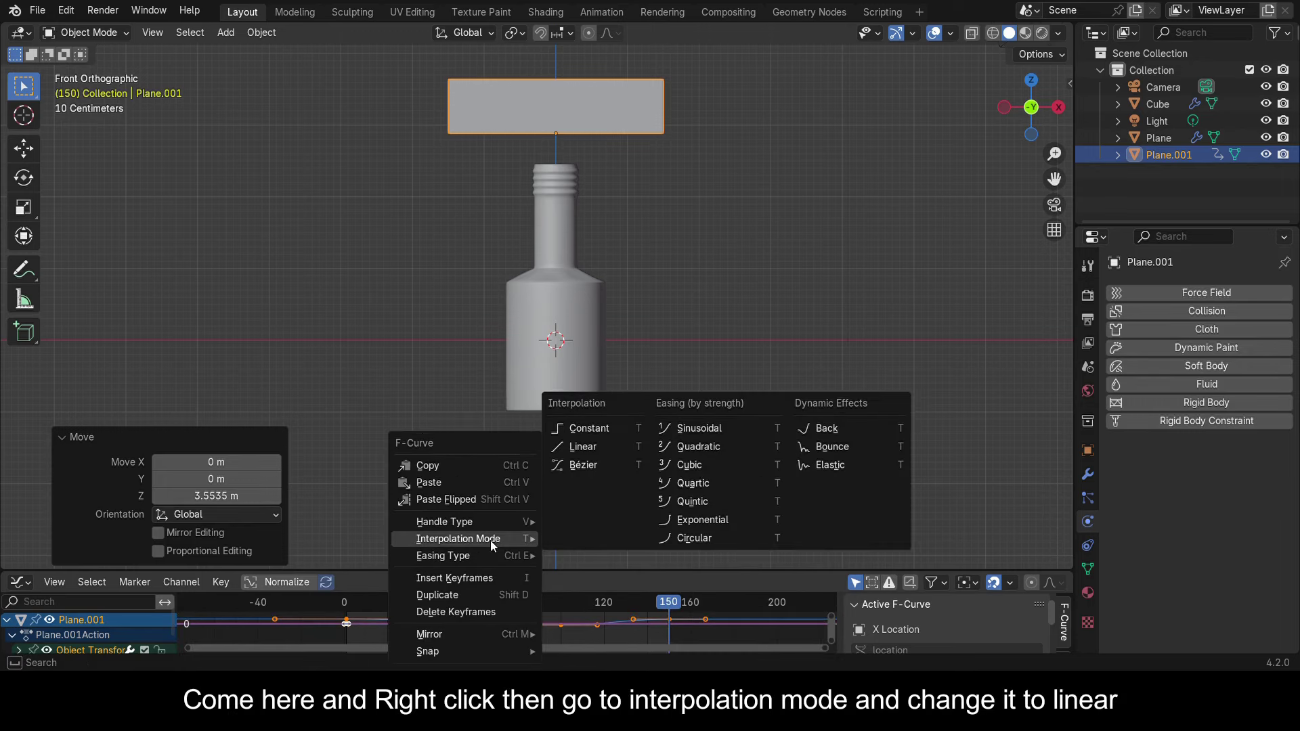
left_click(616, 445)
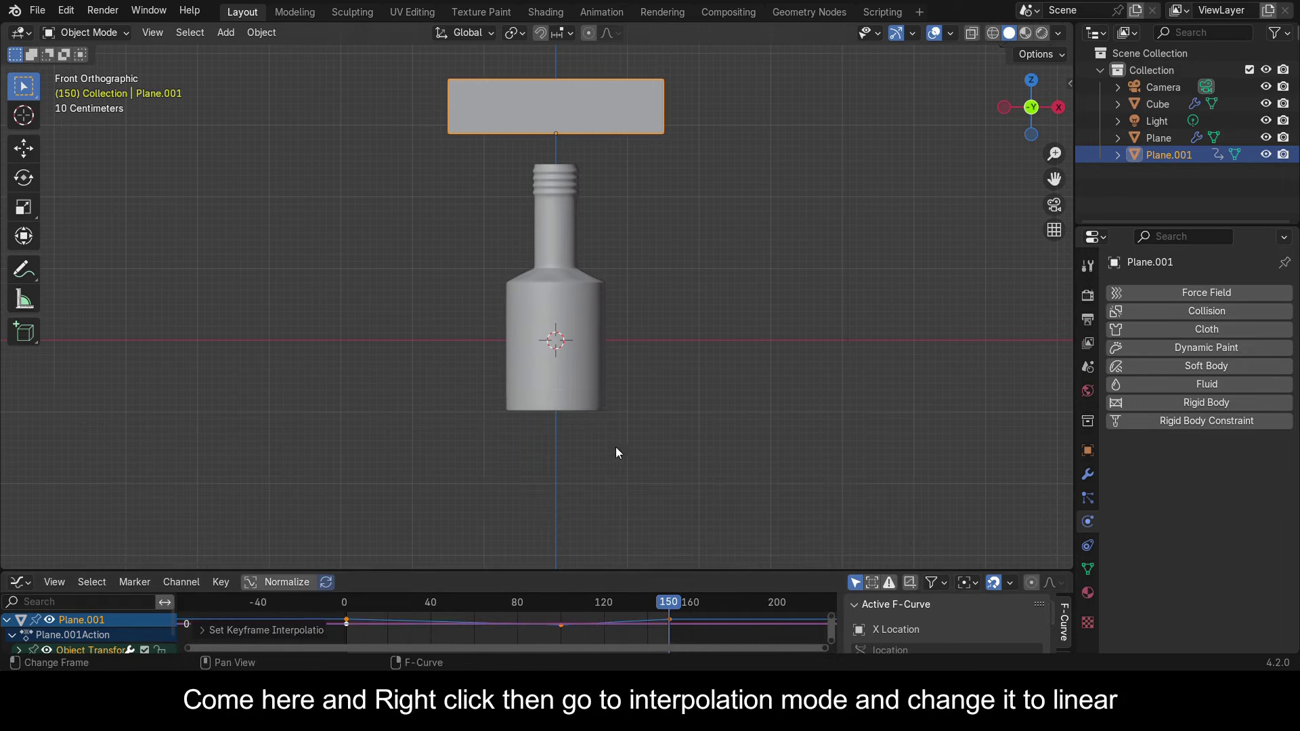
left_click(15, 582)
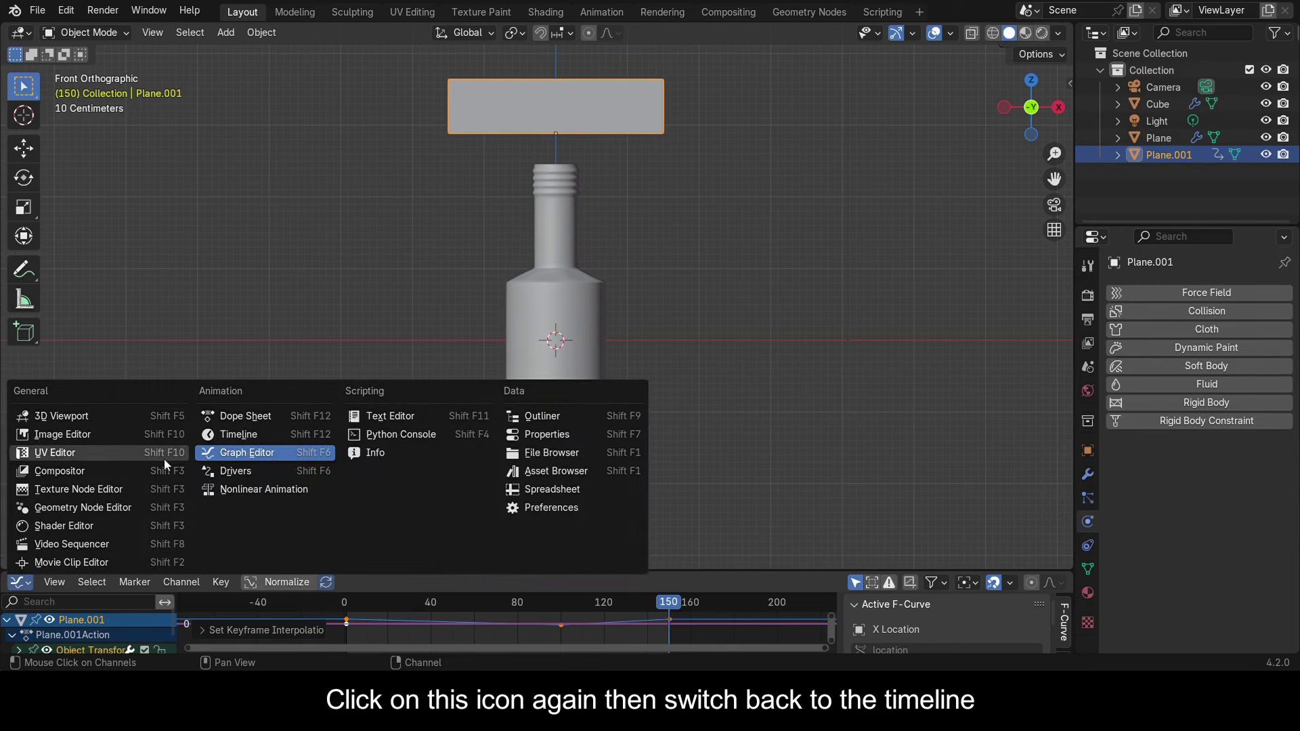
left_click(223, 436)
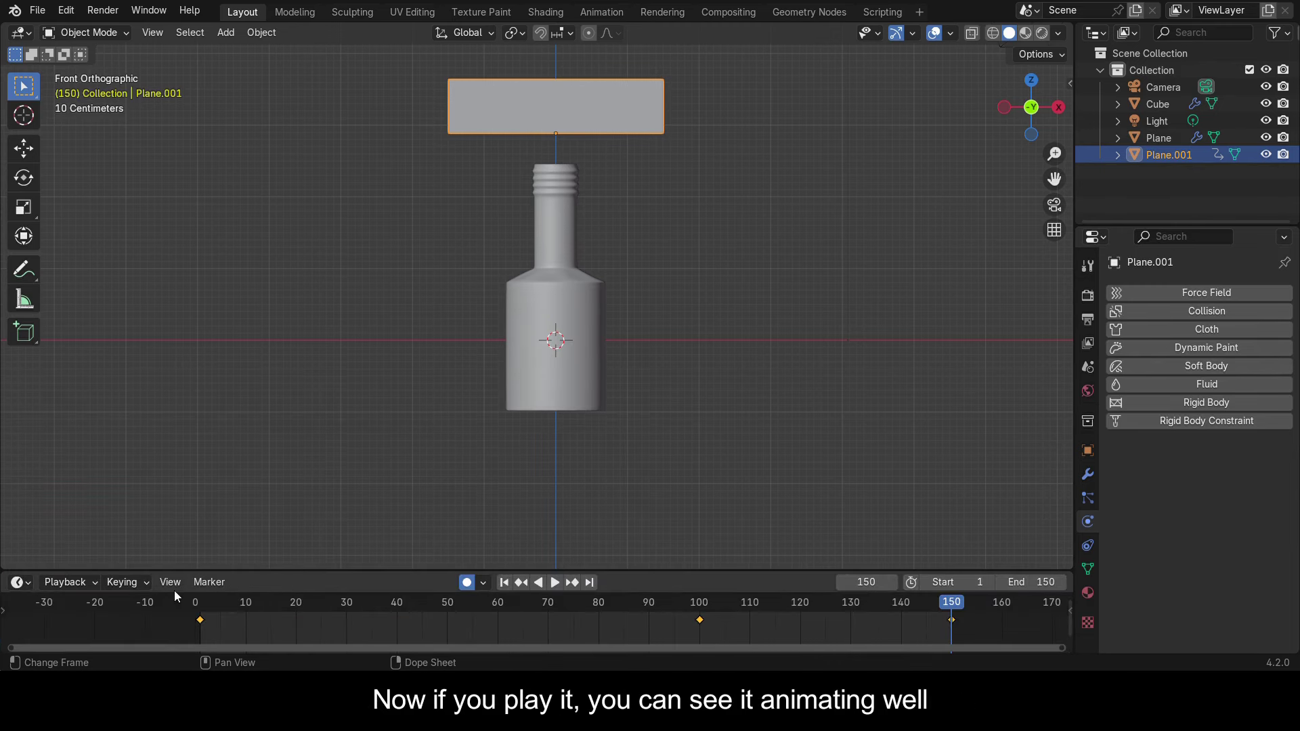
key("shift+Left")
Add Collision physics to slab Plane.001 and delete the bottle's previous soft-body bake
key("space")
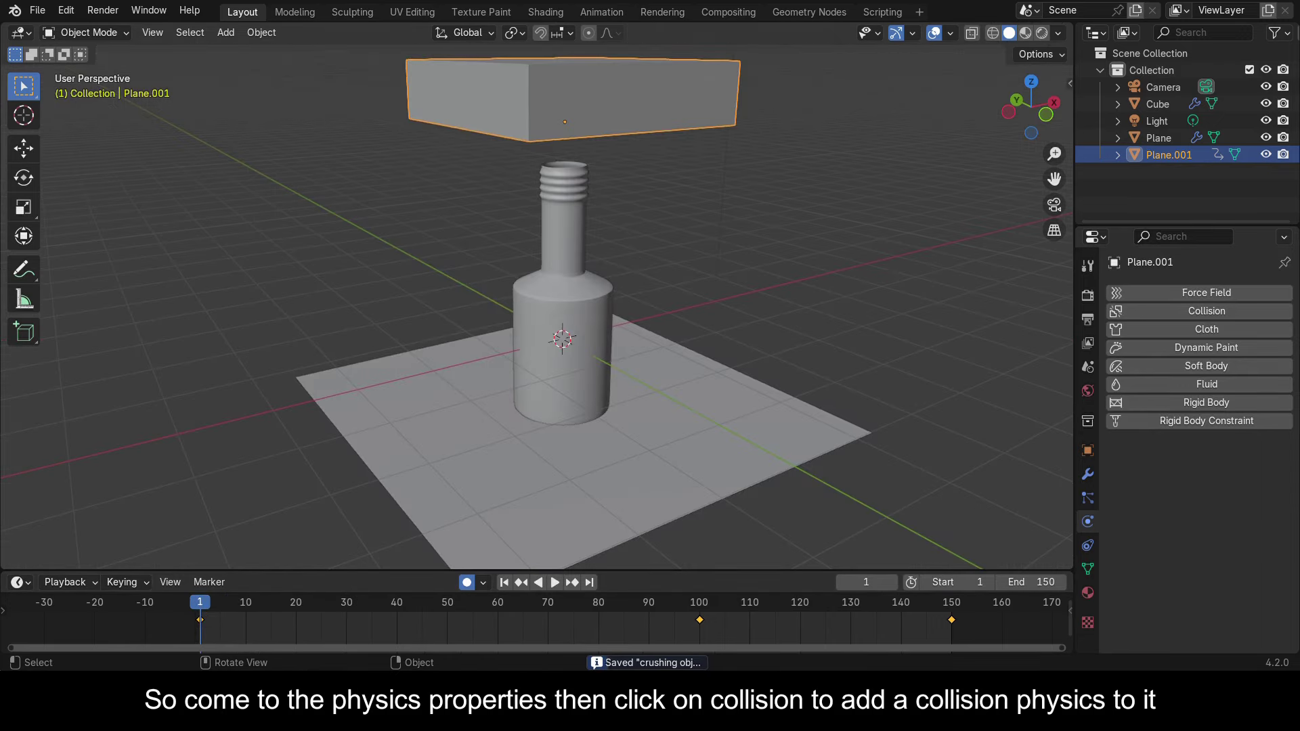
left_click(1223, 315)
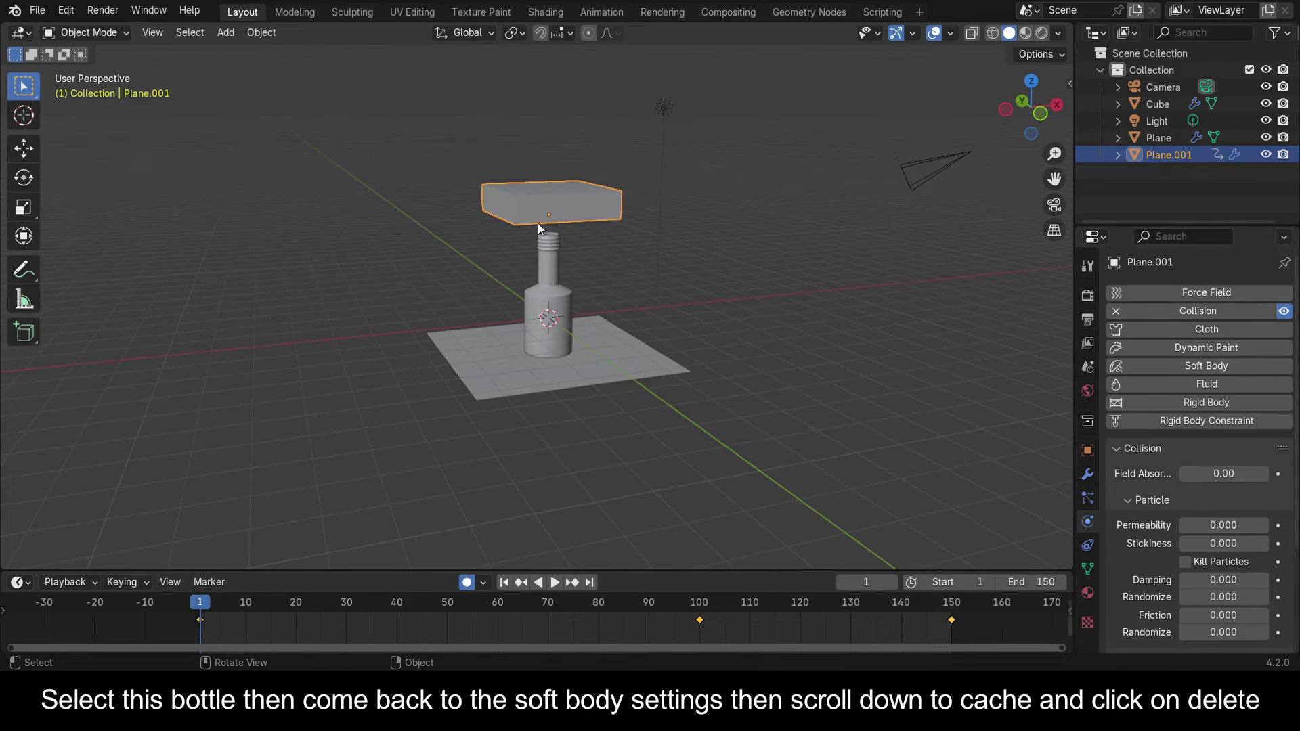
left_click(552, 257)
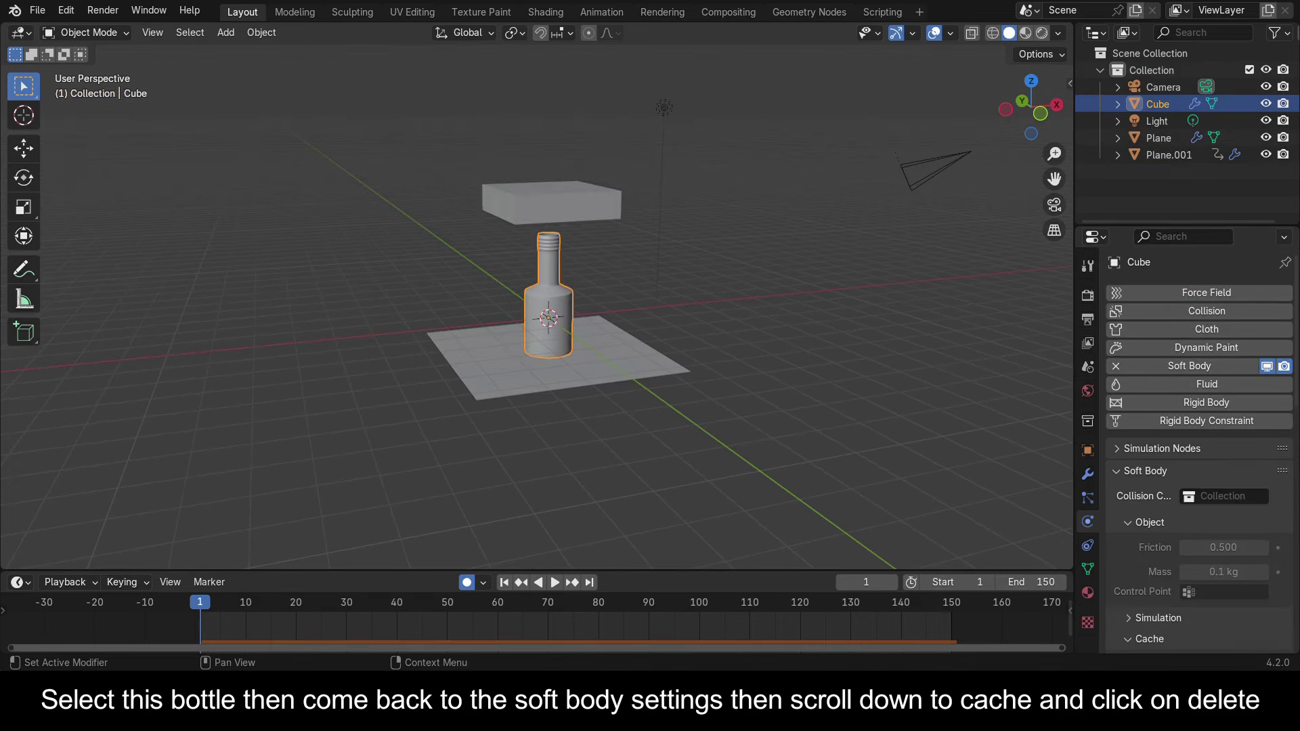
scroll(1263, 548, "down", 10)
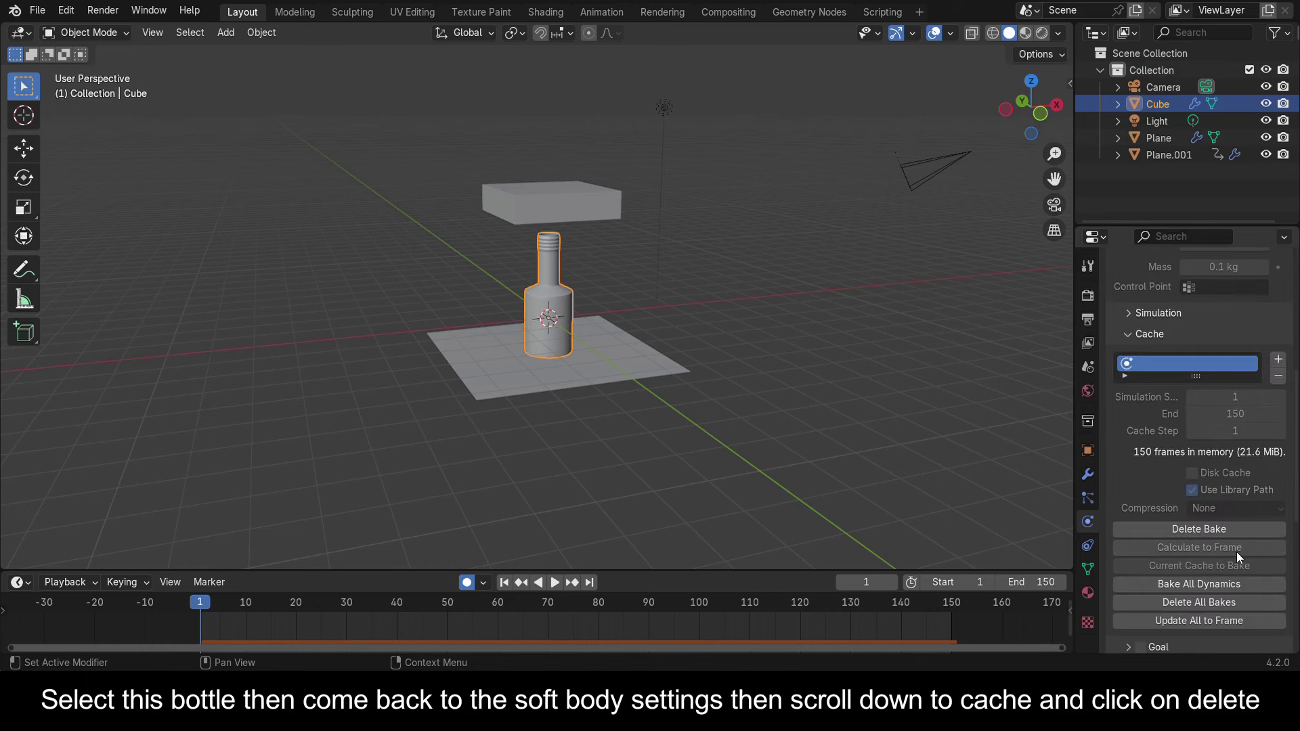
left_click(1214, 462)
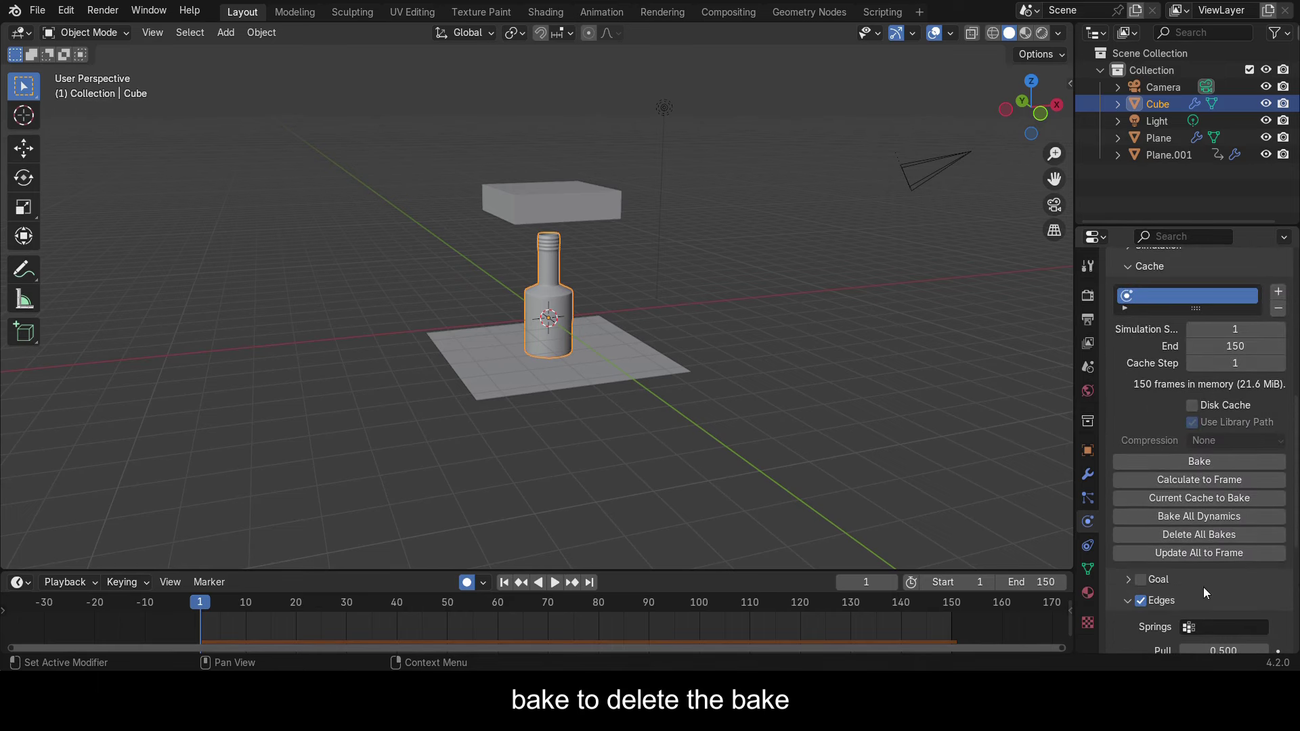
scroll(1188, 576, "down", 3)
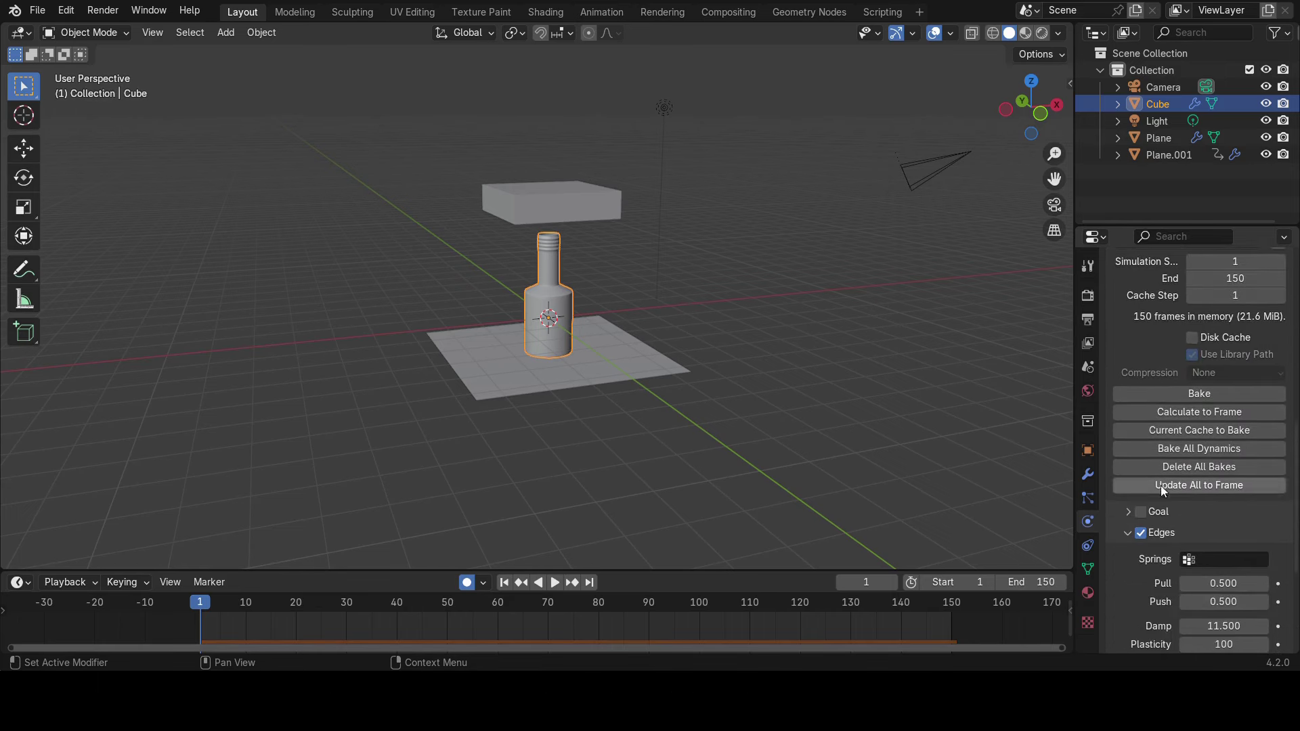
Re-bake the bottle's soft body against the colliding slab and inspect the crushed result from the front
left_click(1196, 392)
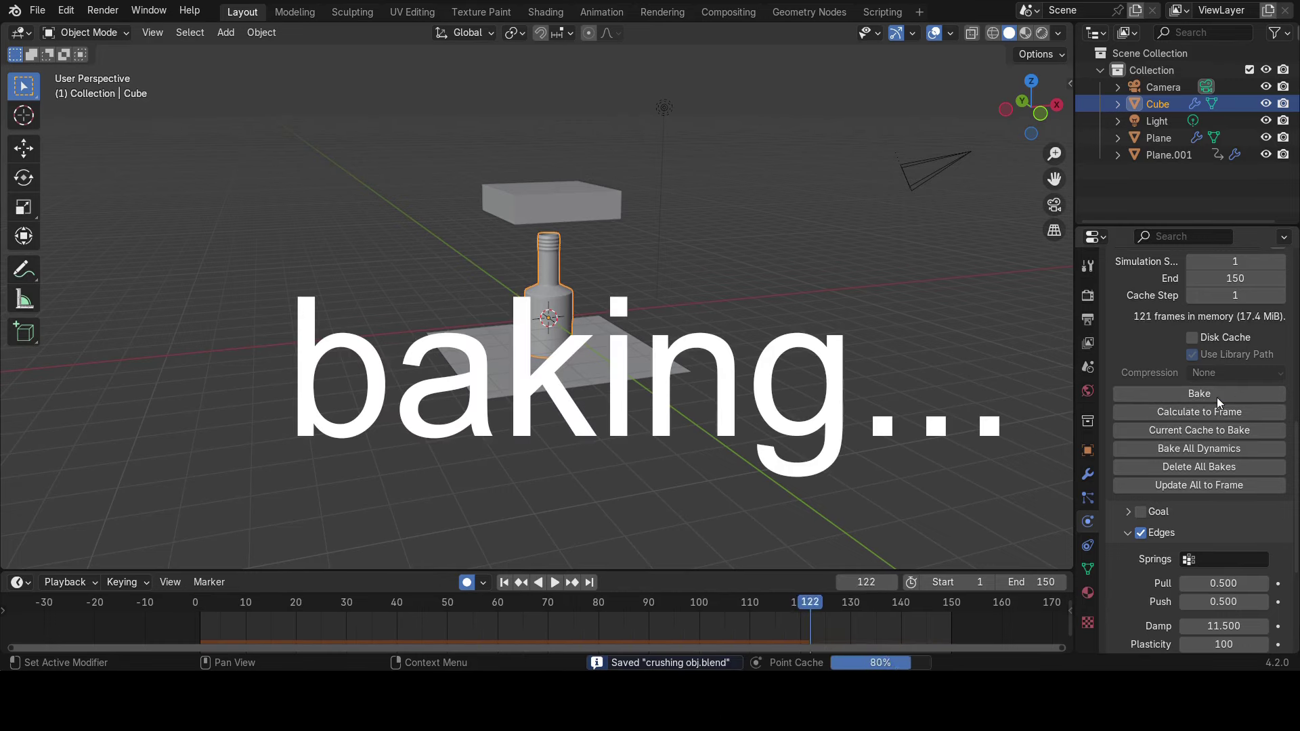
left_click(555, 582)
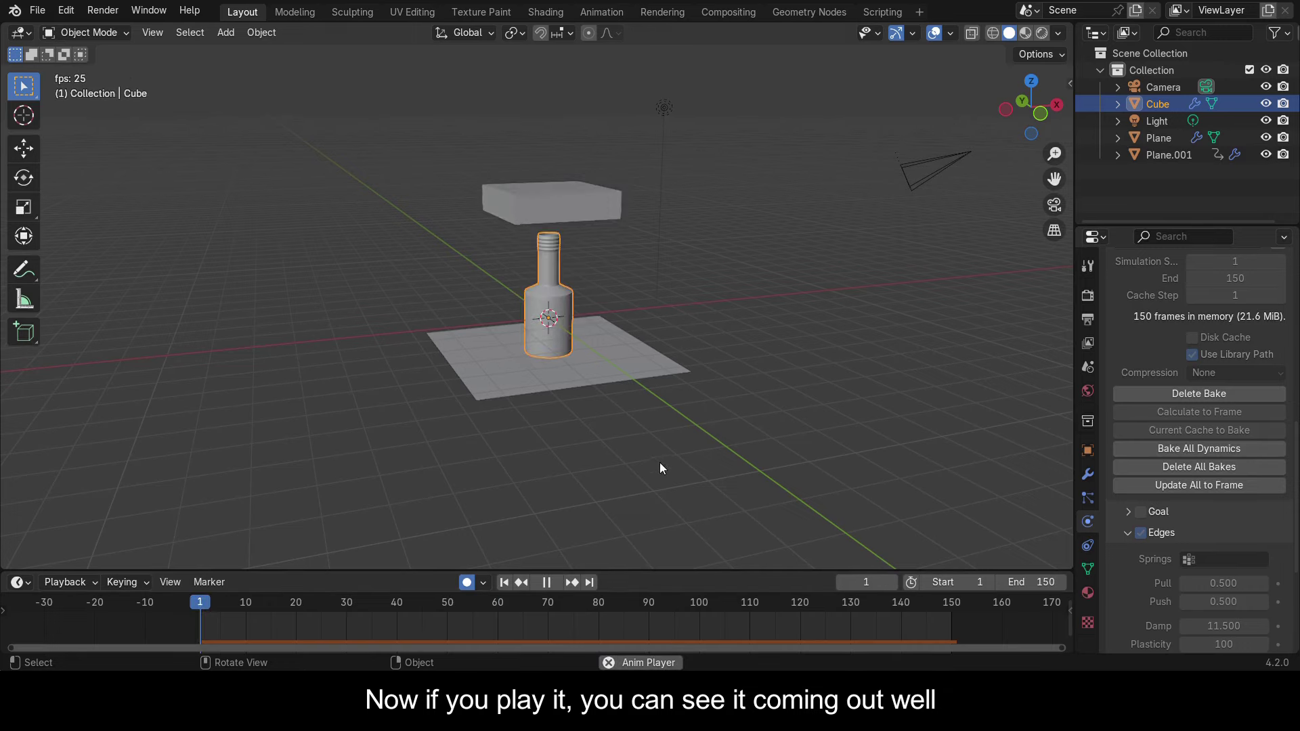
key("KP_1")
key("space")
middle_click_drag(714, 368, 544, 462)
key("space")
key("space")
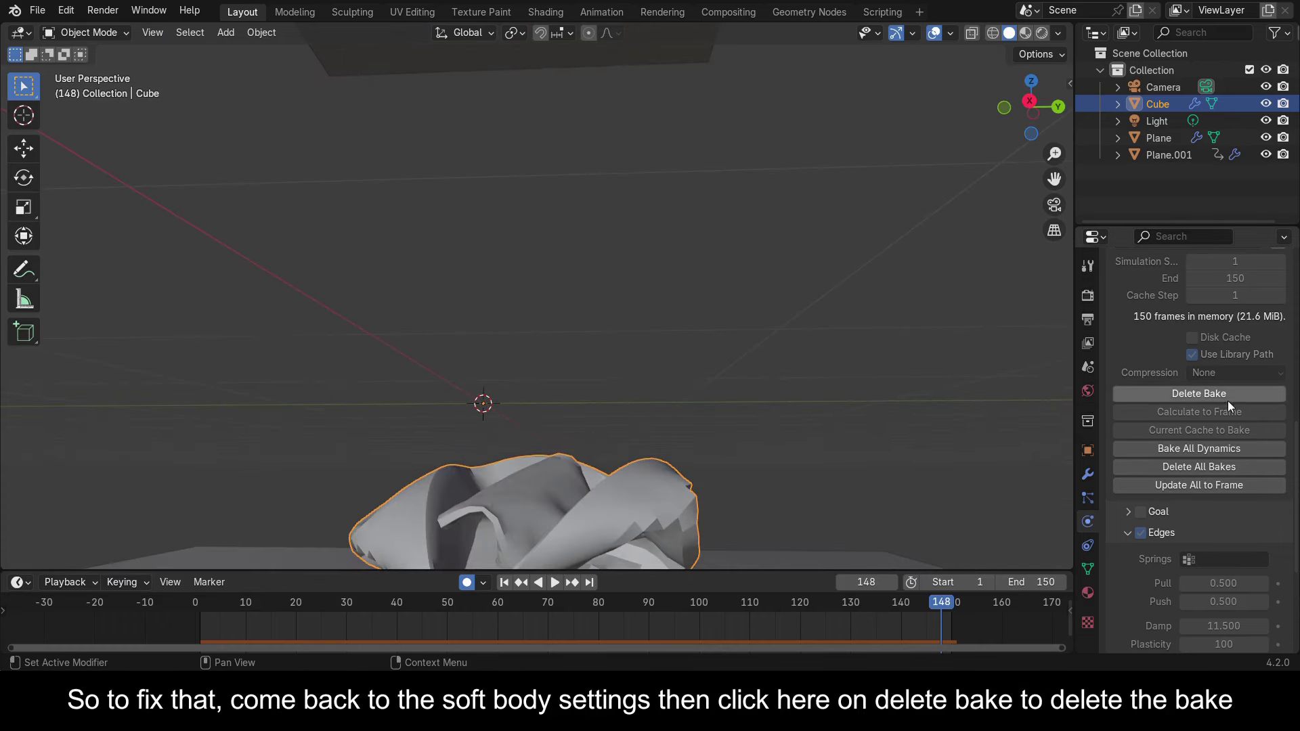
Delete the flawed bake, turn on Self Collision for the bottle's soft body, and re-bake
left_click(1201, 395)
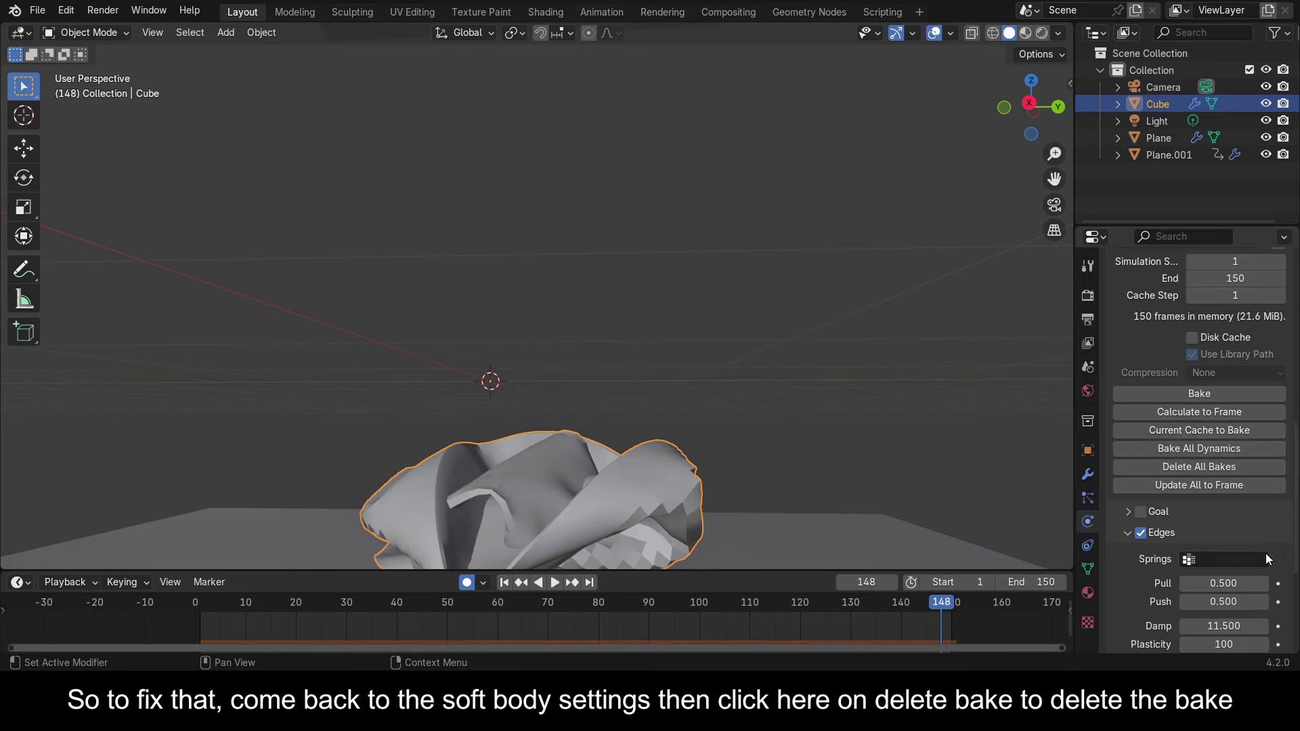
scroll(1167, 553, "down", 4)
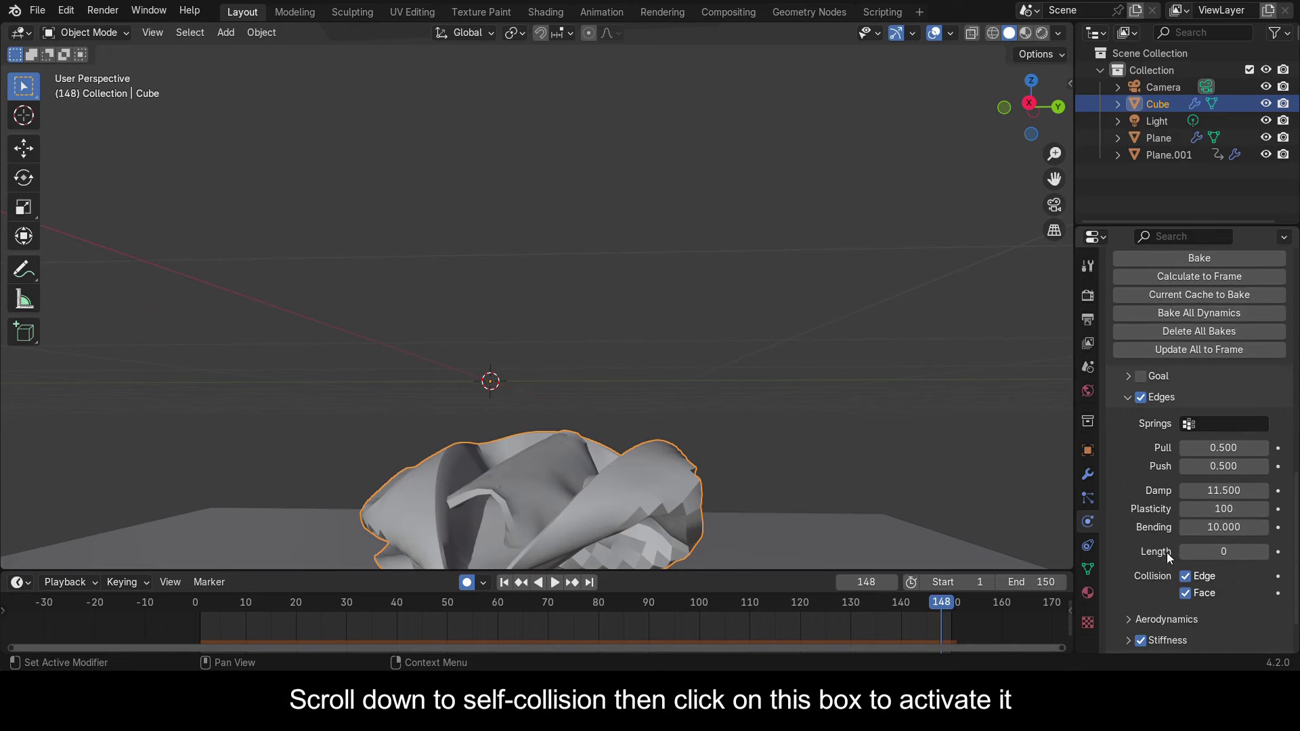
scroll(1168, 558, "down", 4)
left_click(1143, 601)
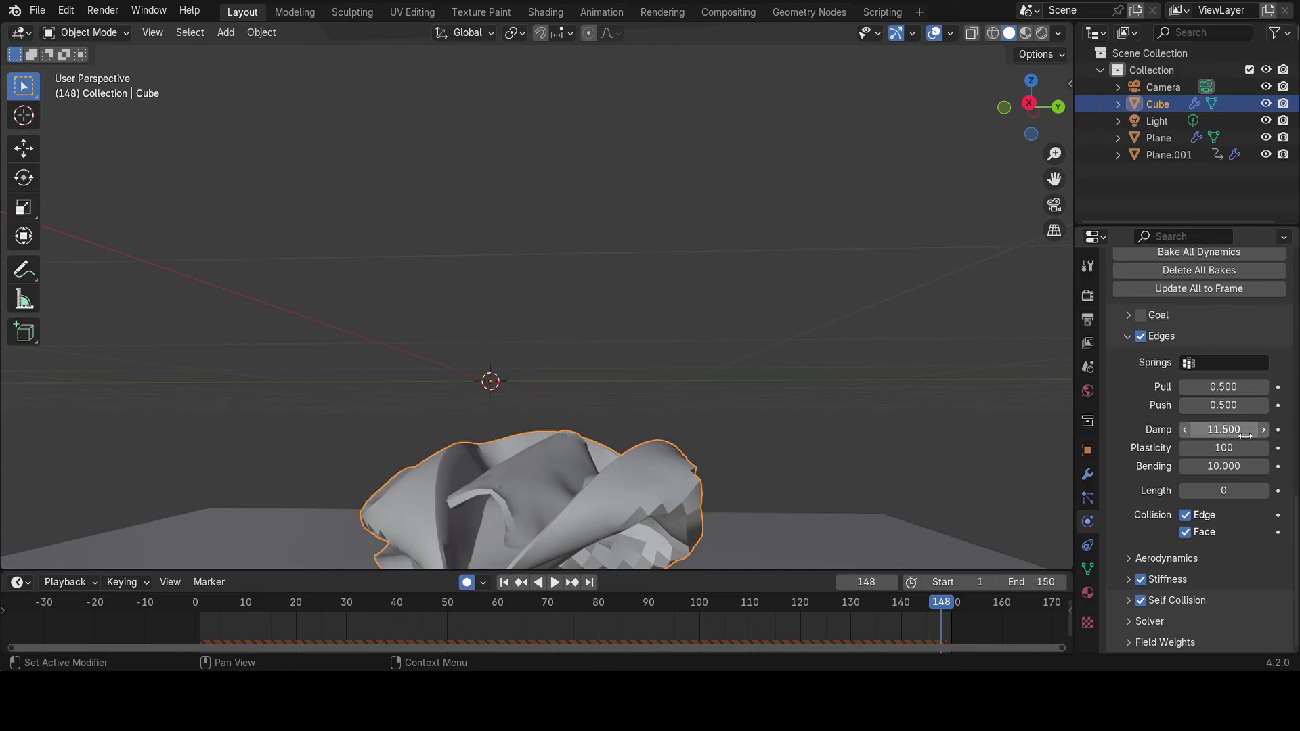
scroll(1240, 428, "up", 6)
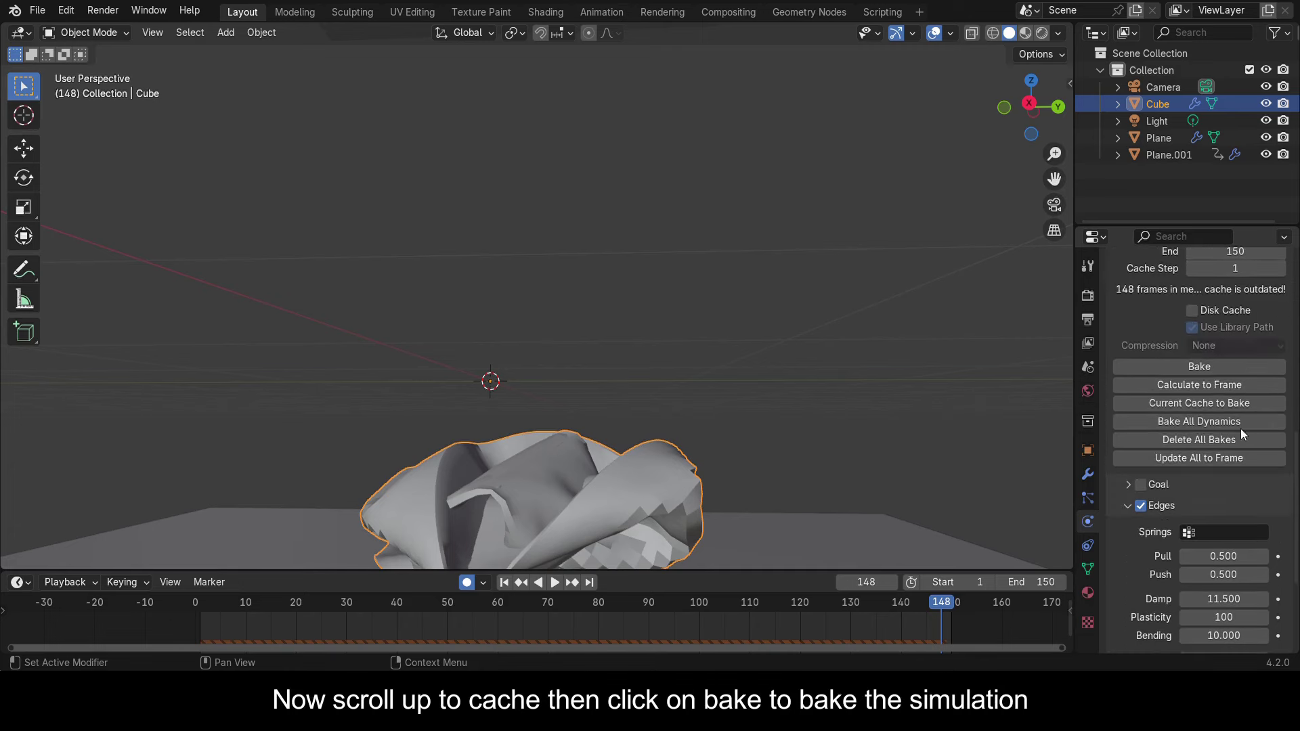
left_click(1200, 366)
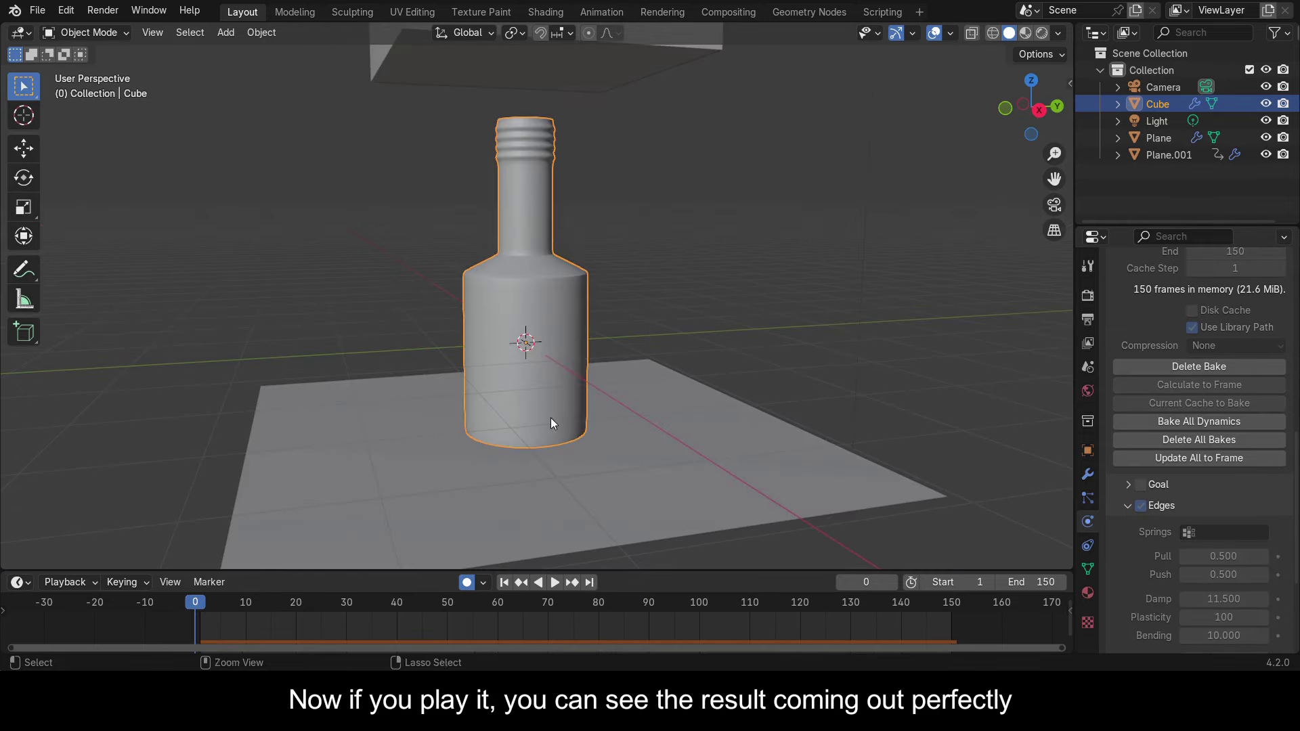
Play the self-collision bake and inspect the crushed bottle from a low angle in Material Preview
key("ctrl+s")
key("space")
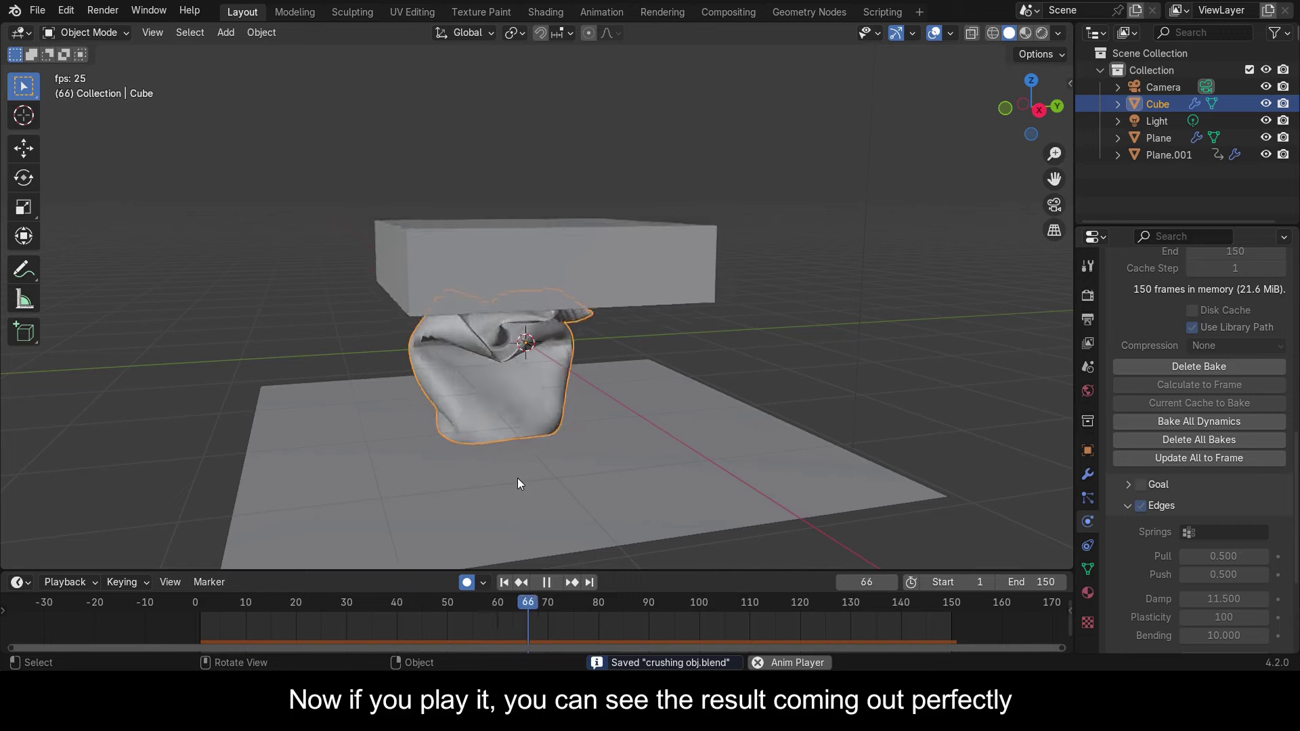
key("space")
mouse_move(529, 442)
middle_mouse_down()
mouse_move(549, 417)
mouse_move(593, 496)
mouse_move(728, 303)
middle_mouse_up()
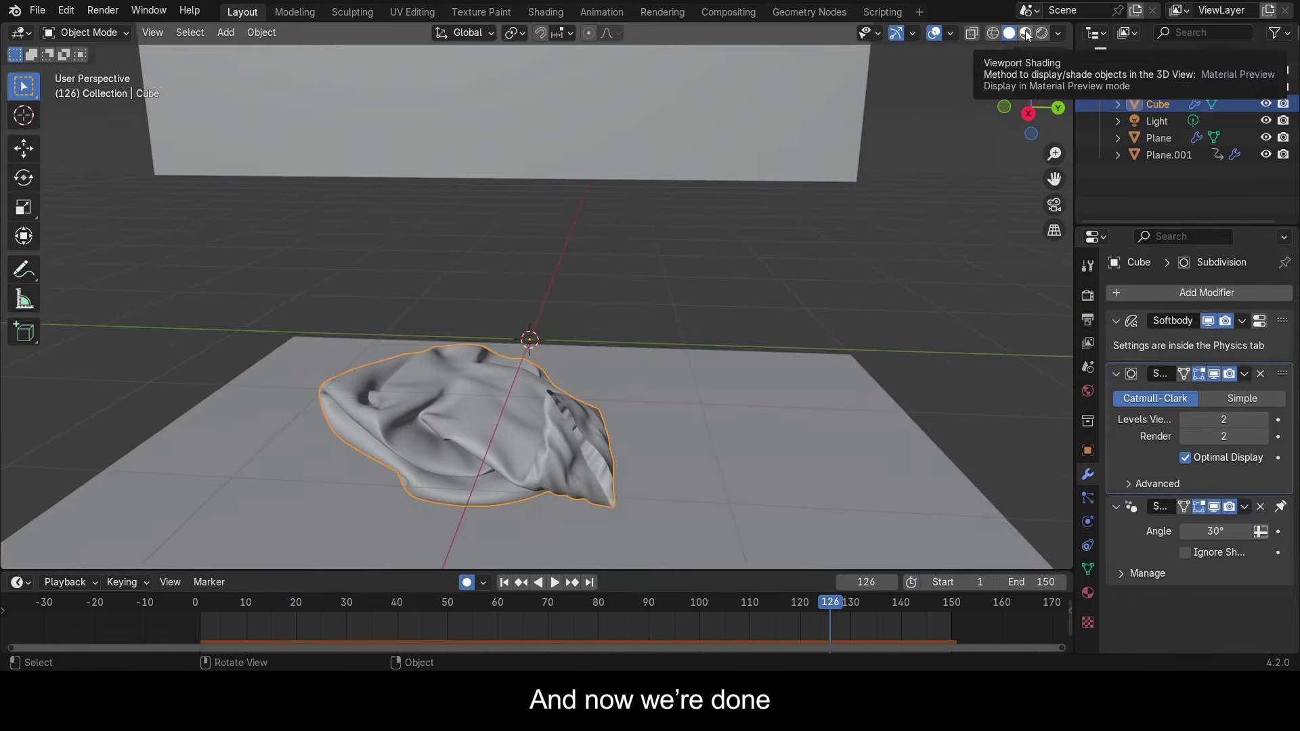
left_click(1041, 33)
left_click(103, 10)
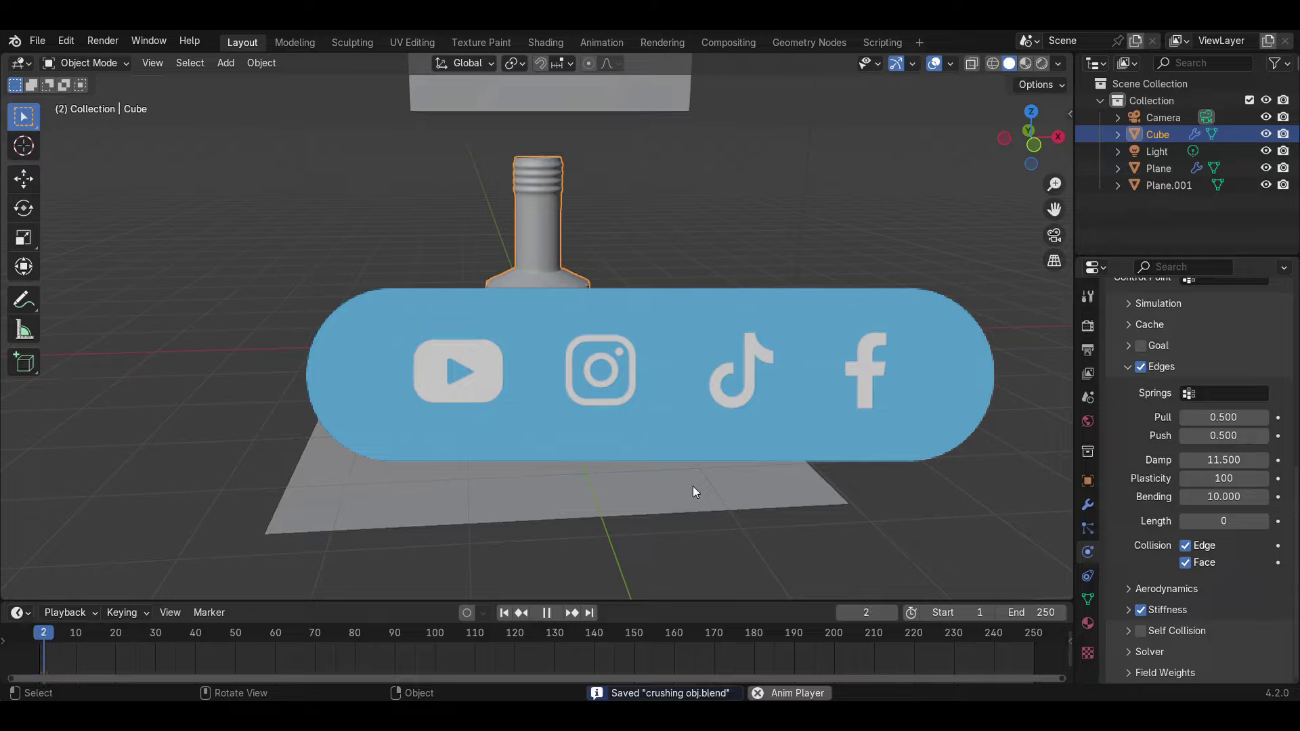
left_click(1181, 518)
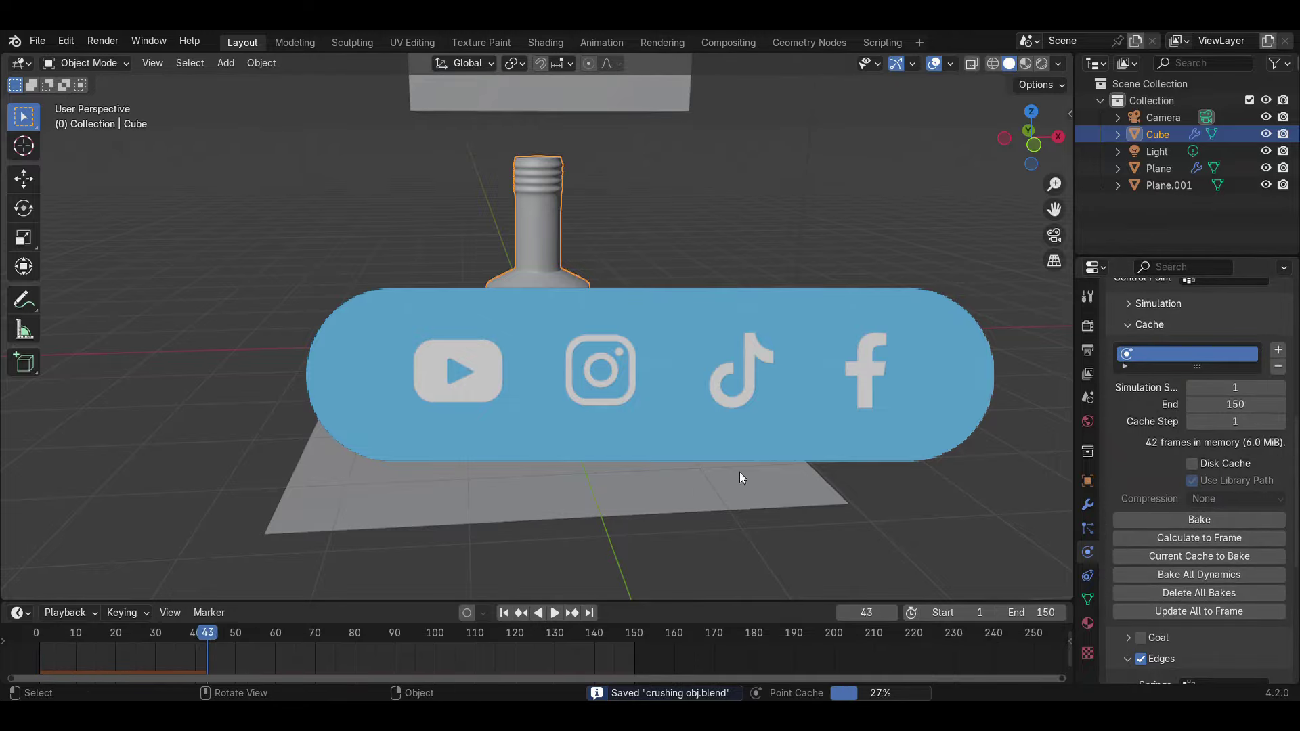